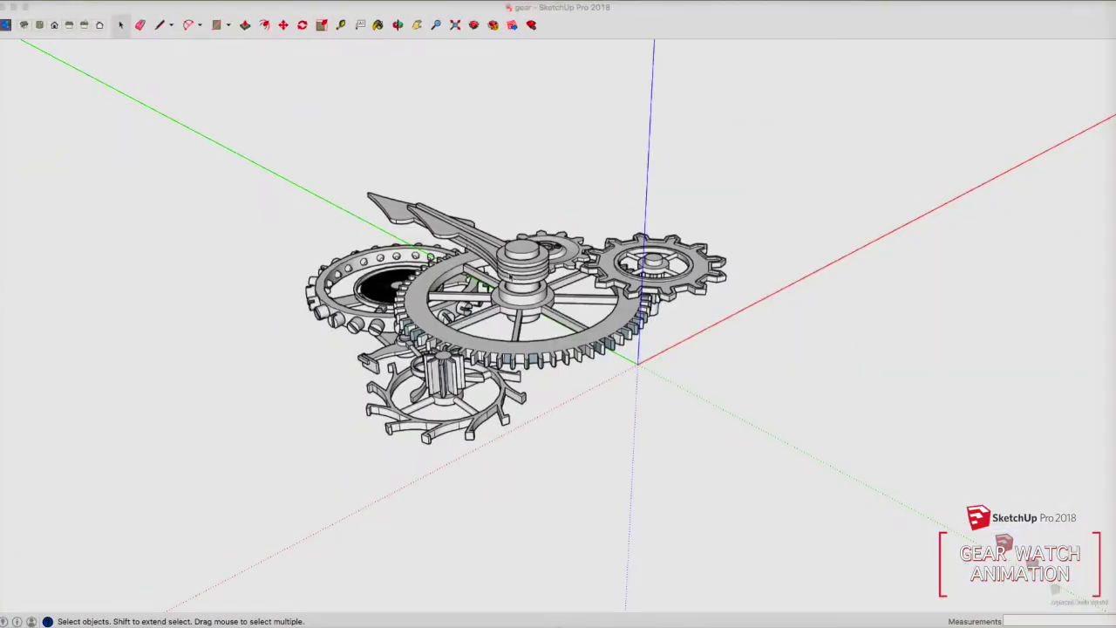
Explode the gear assembly component so that its individual parts can be selected separately
click(515, 276)
right_click(488, 268)
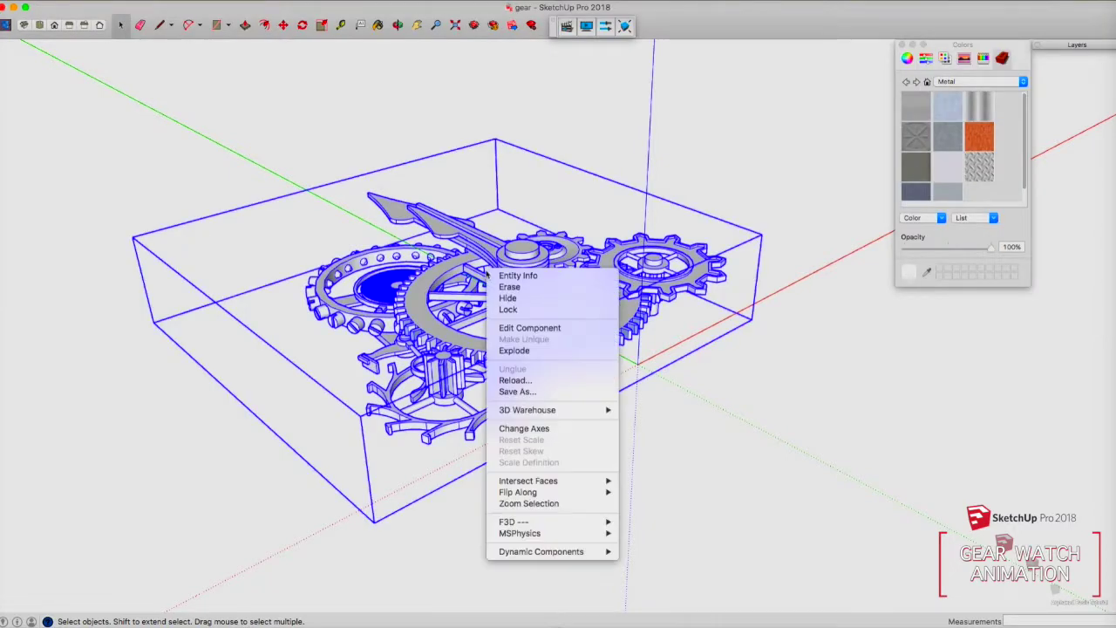
click(514, 349)
click(708, 186)
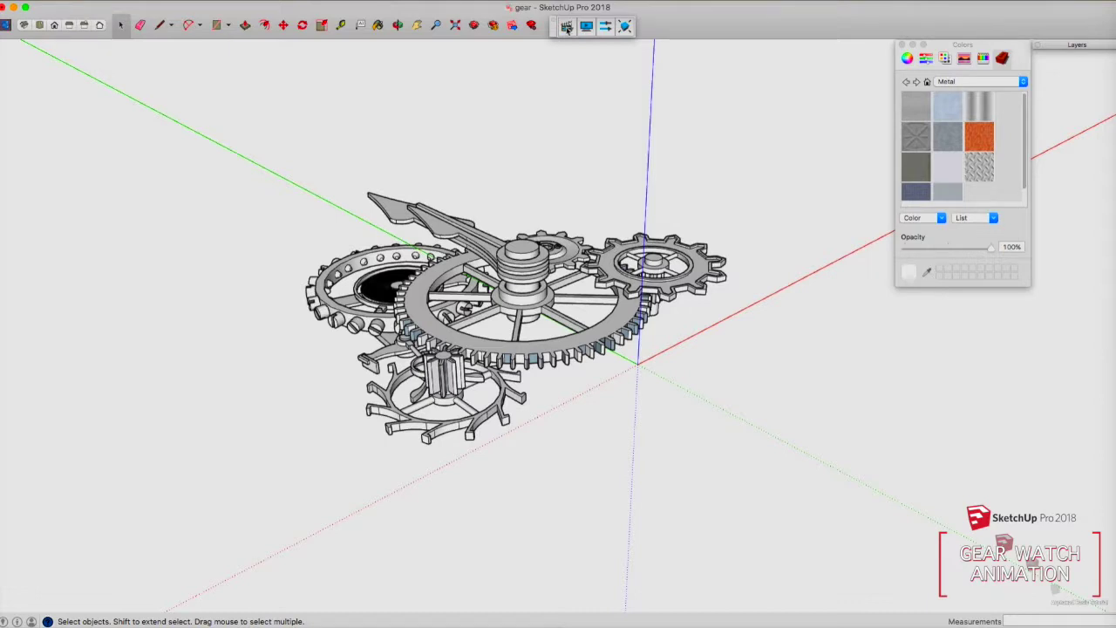
Start a film with a new Translation movement at 0.0 s on the central shaft, directed along the model's Z axis
click(567, 27)
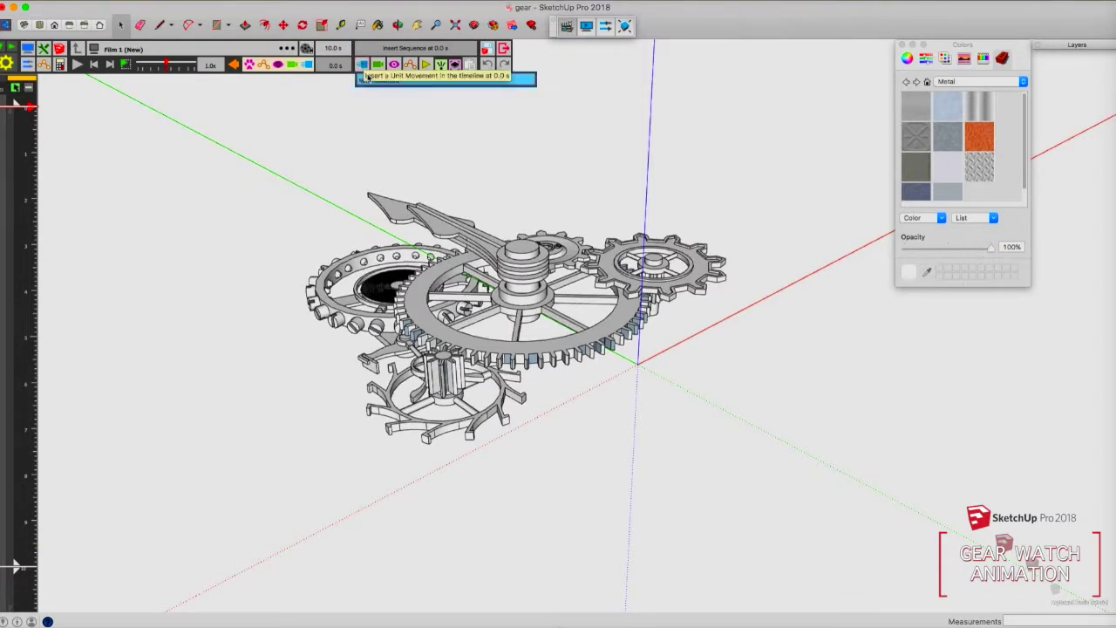
click(365, 68)
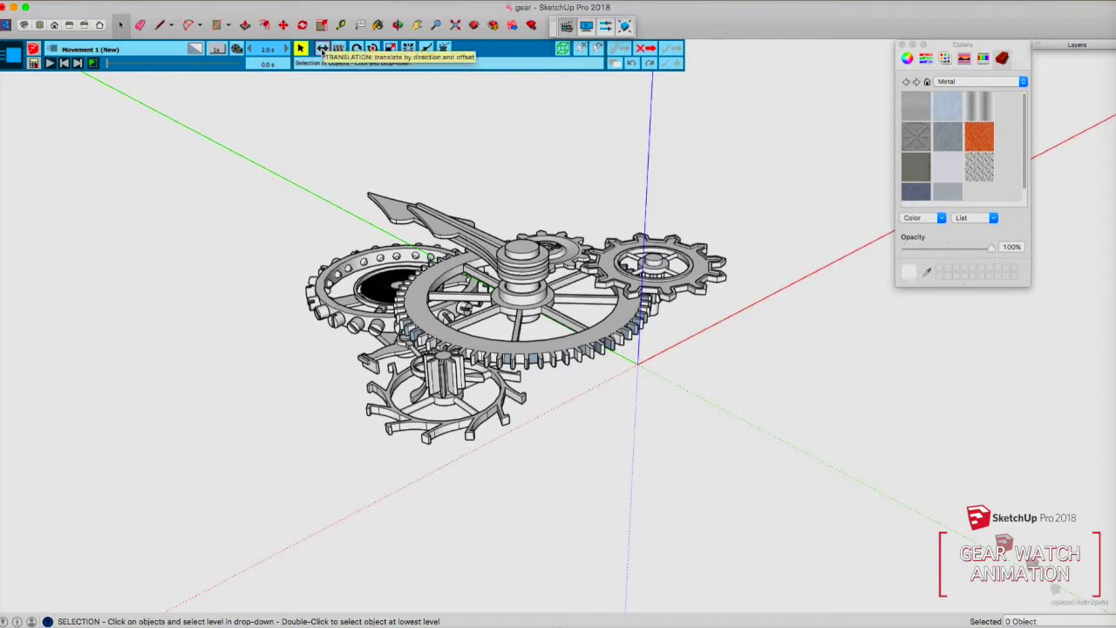
click(322, 50)
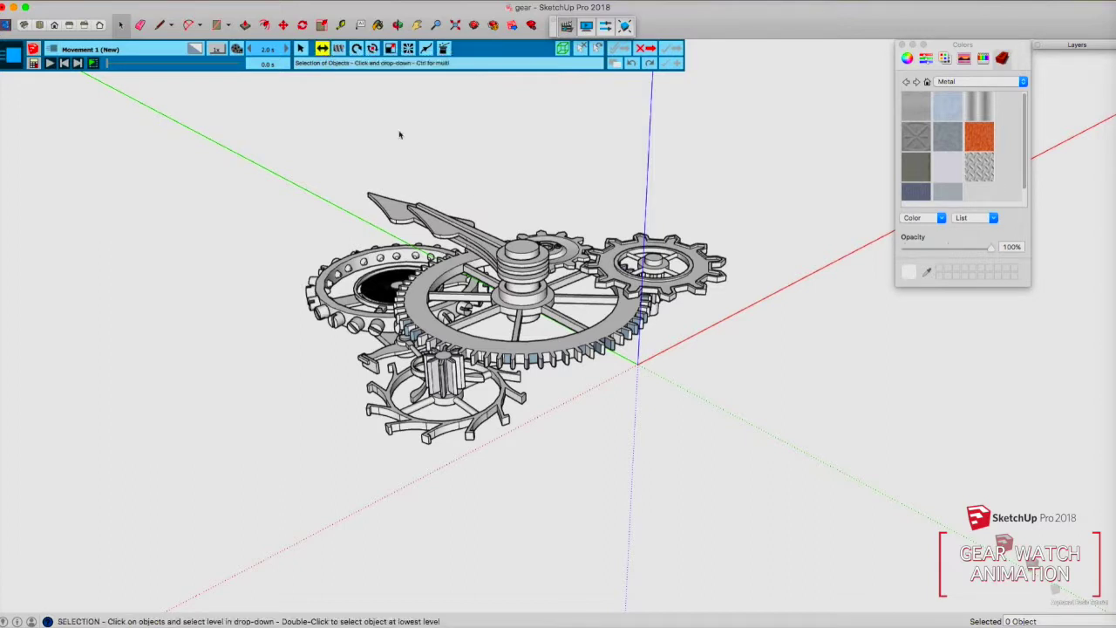
click(520, 253)
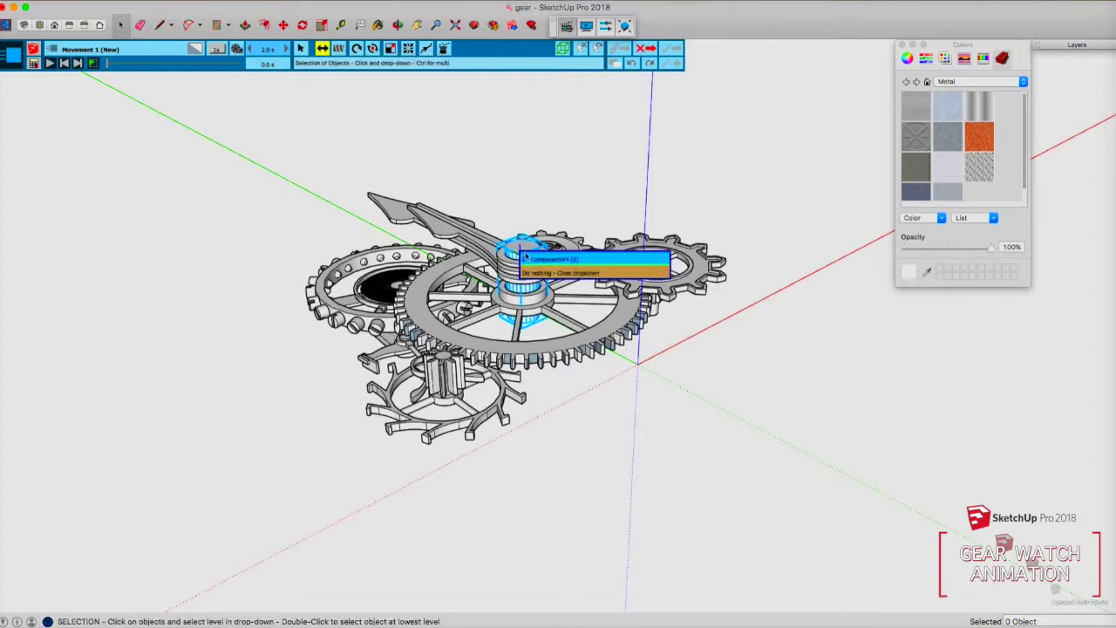
click(574, 260)
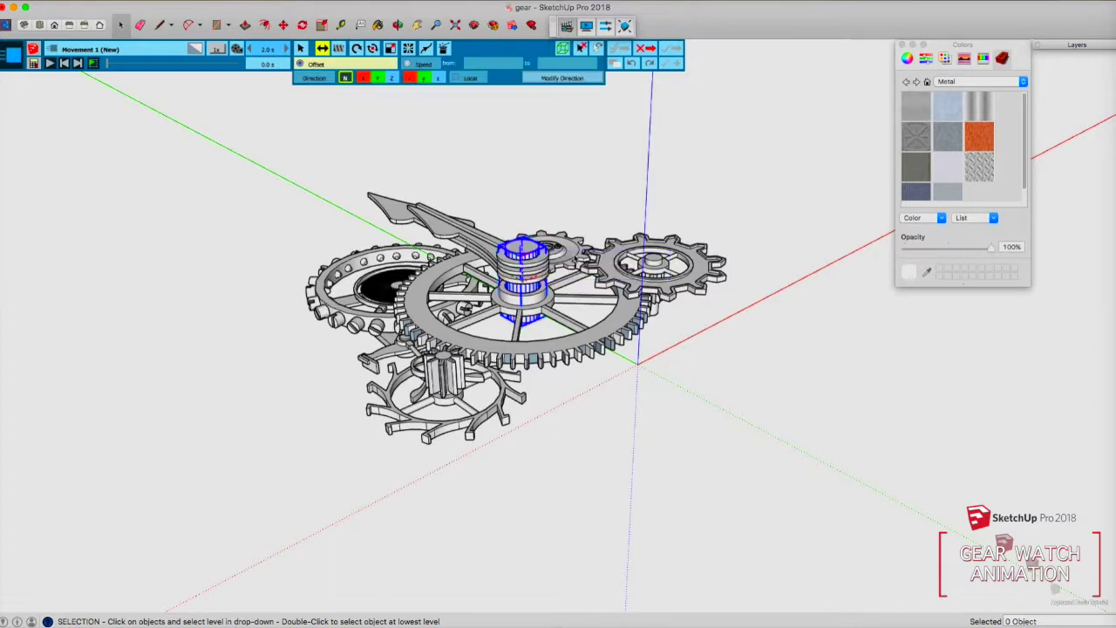
click(392, 78)
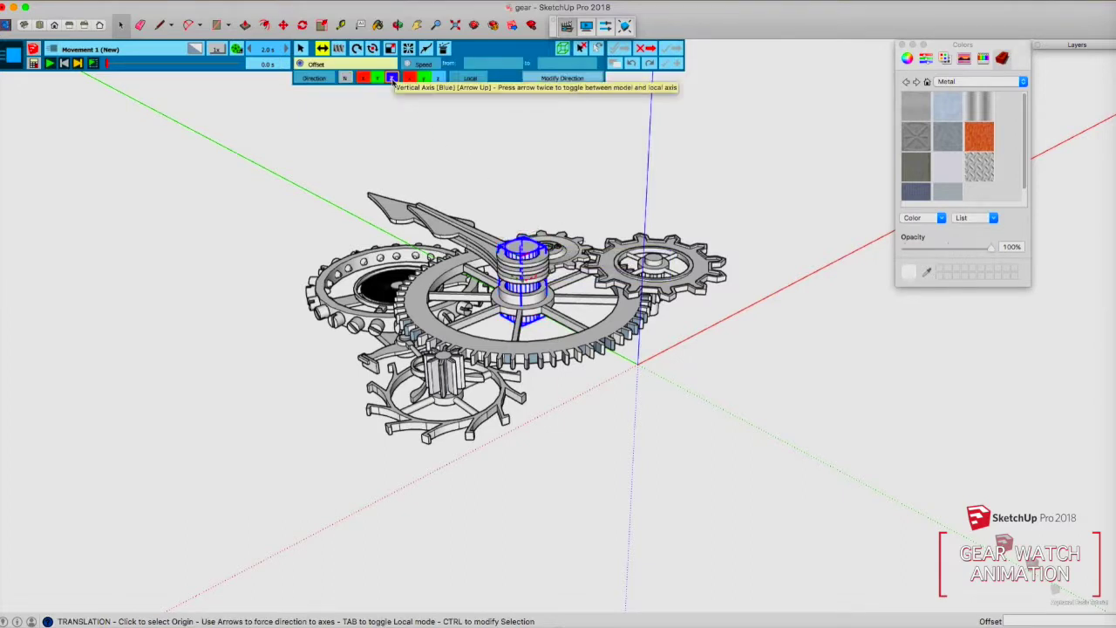
Set the shaft's translation speed from 0 to -15 m/s, then preview and save the movement
click(484, 63)
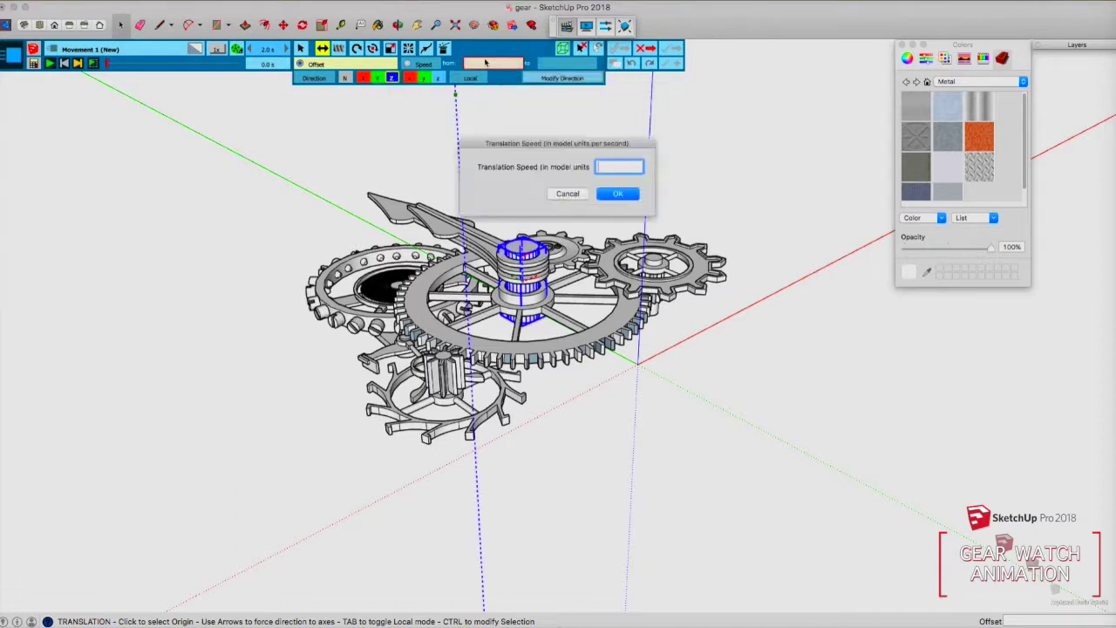
text(0)
click(613, 193)
click(550, 66)
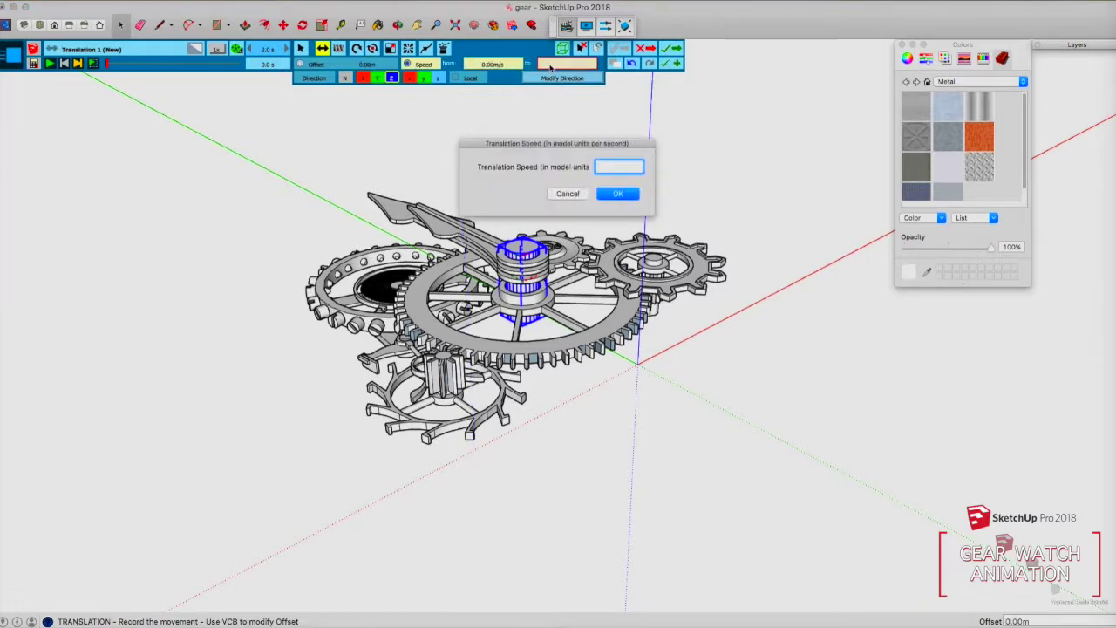
text(-15)
click(618, 195)
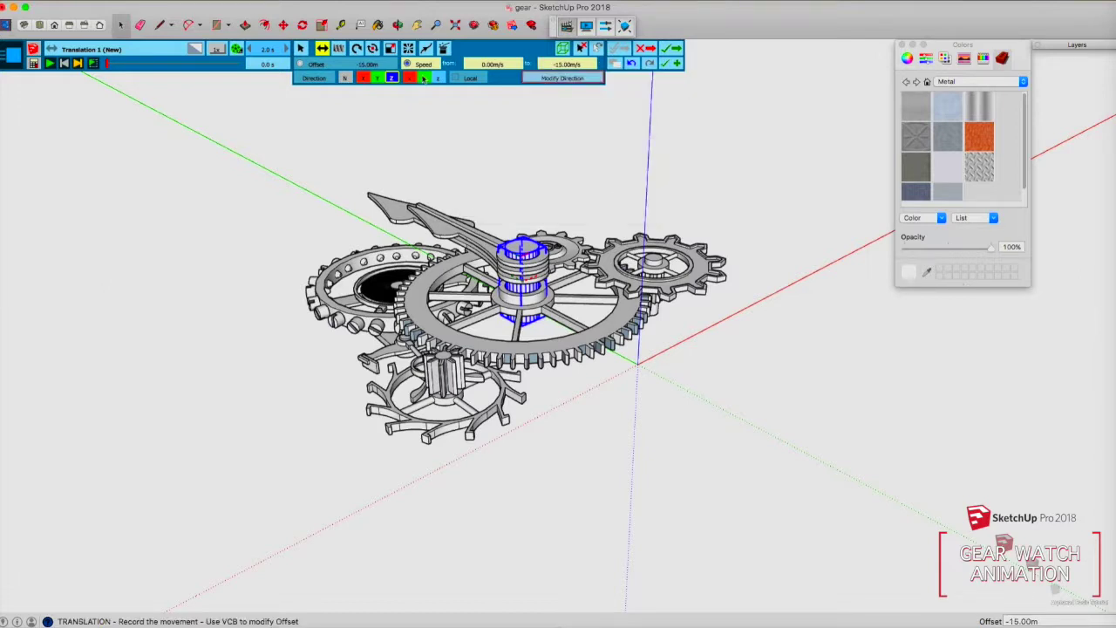
click(50, 64)
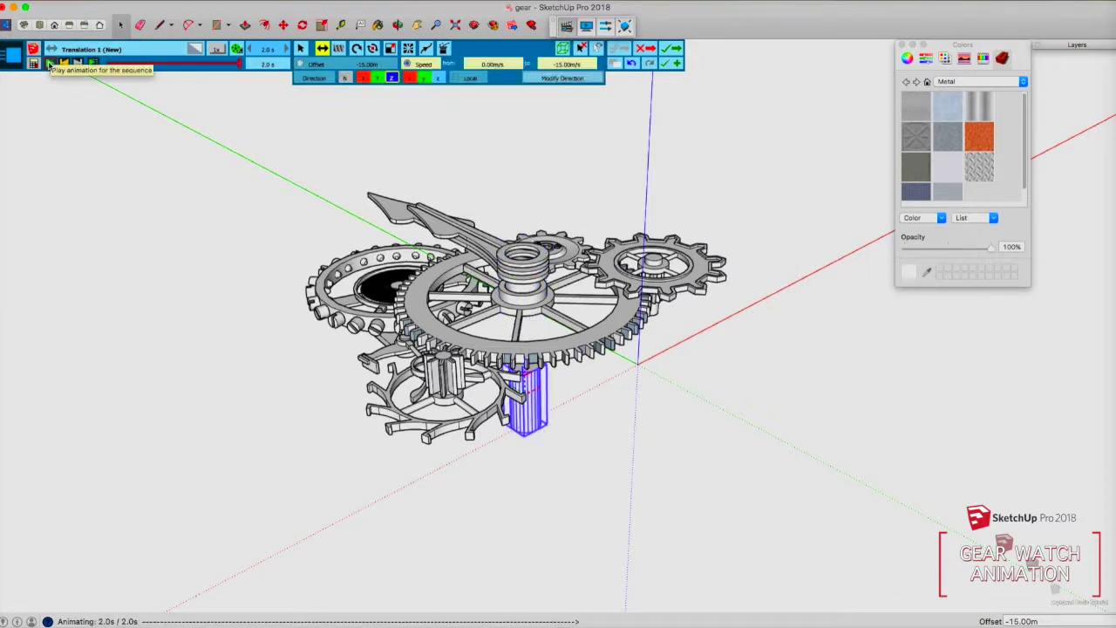
click(672, 50)
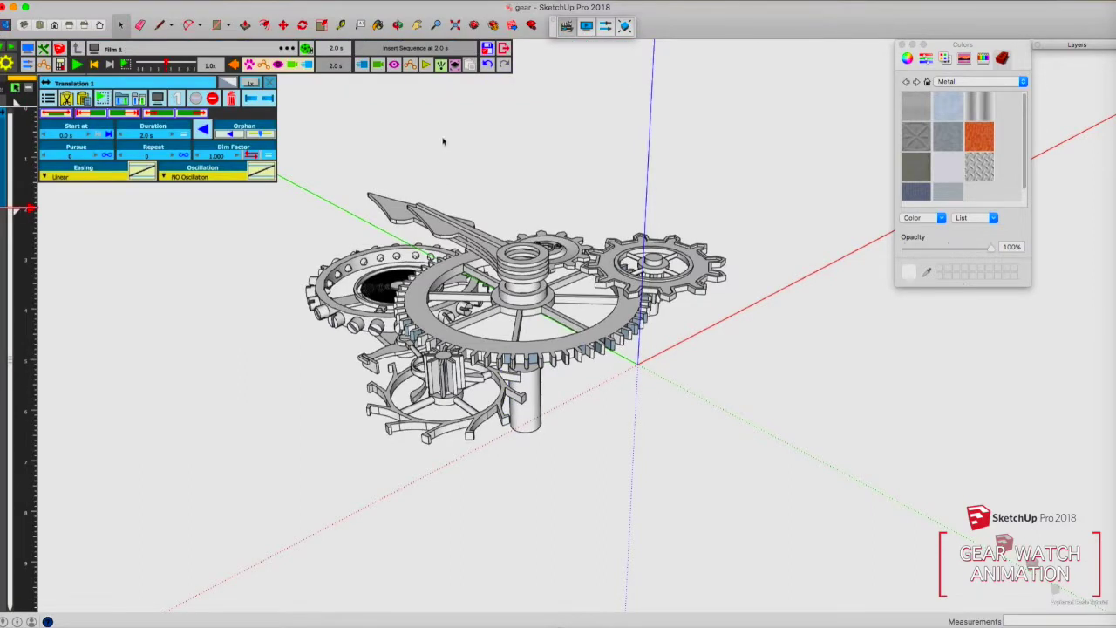
Insert a new Apparition movement at 2.0 s and assign it to the gear2 component
click(362, 65)
middle_drag(494, 209, 458, 122)
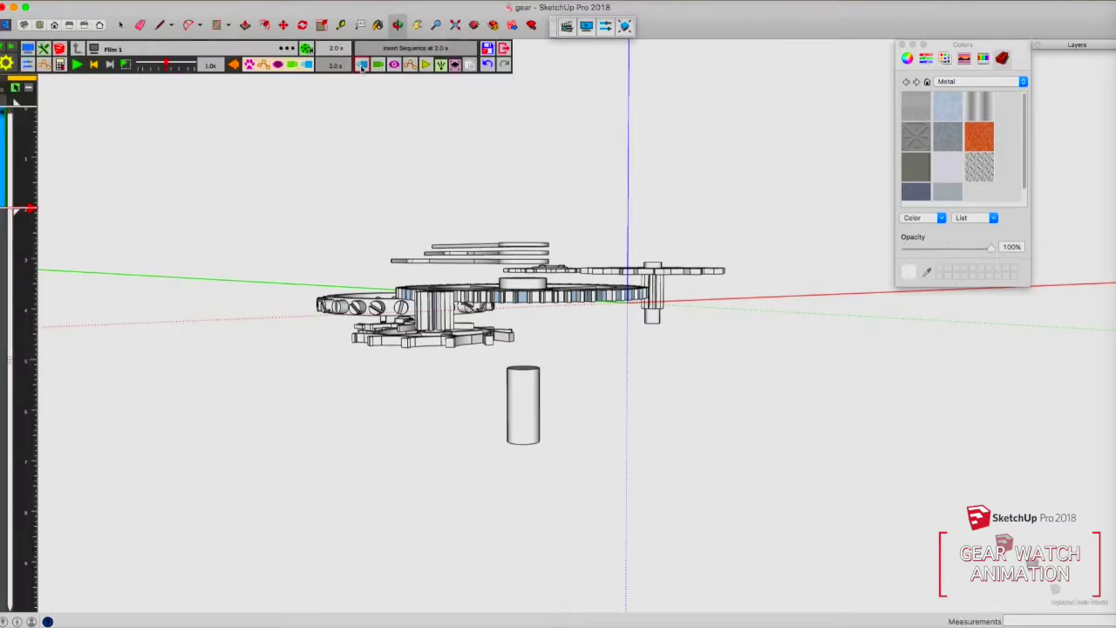
click(362, 66)
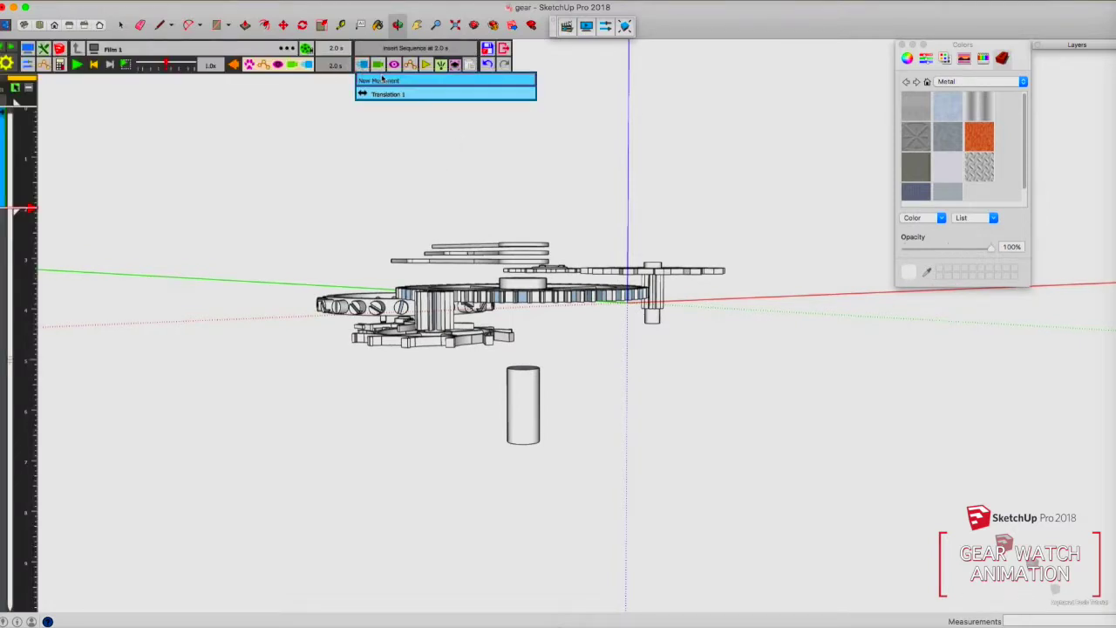
click(382, 81)
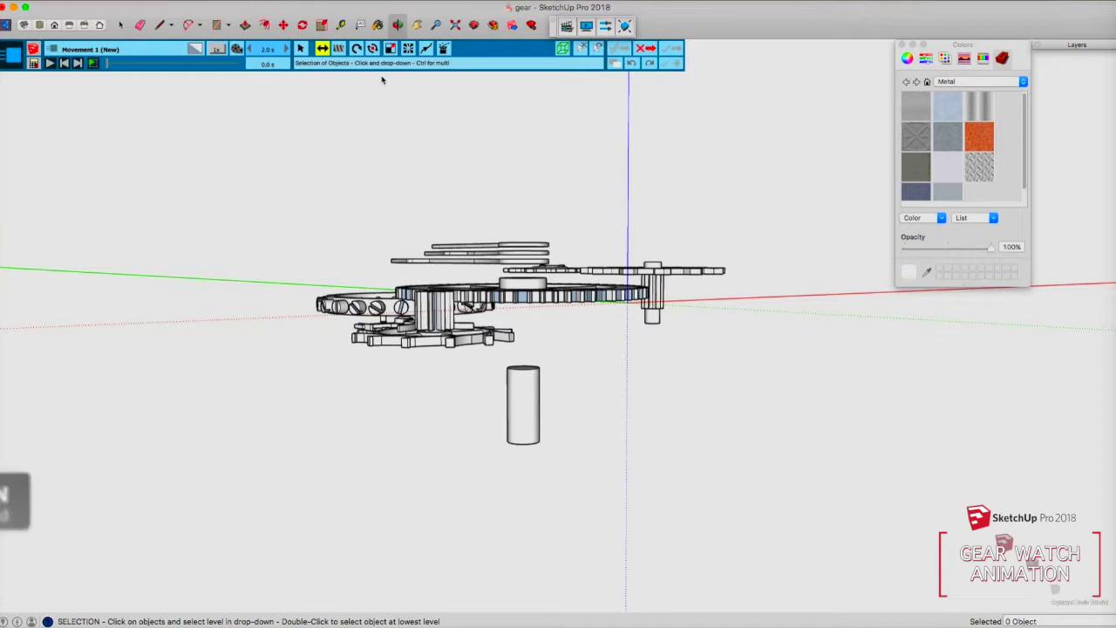
click(443, 50)
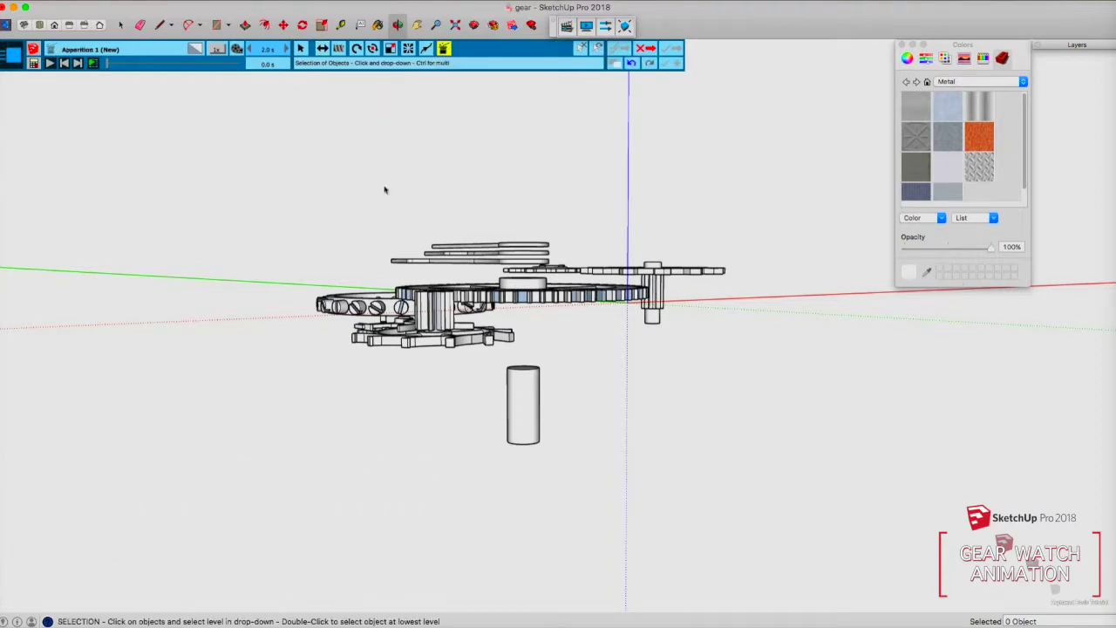
click(440, 347)
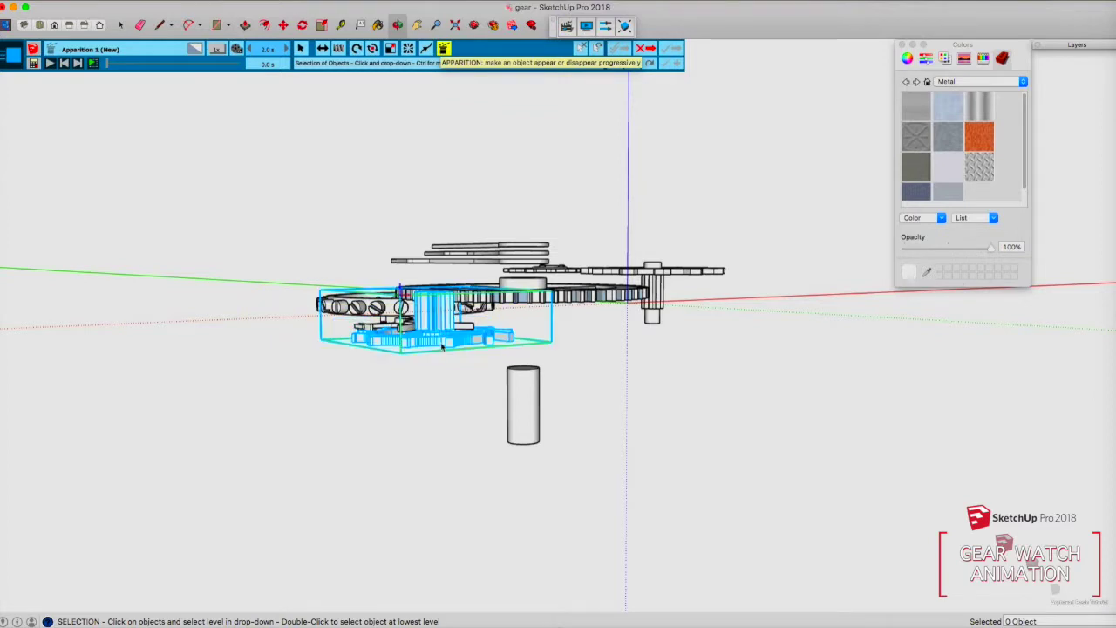
click(442, 346)
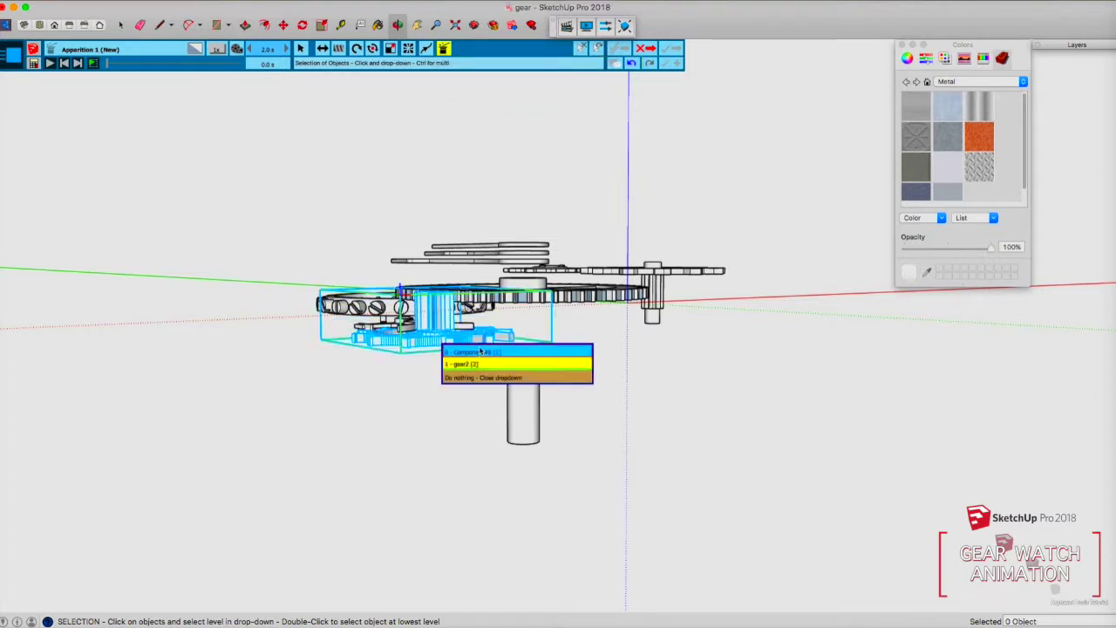
middle_drag(435, 341, 446, 409)
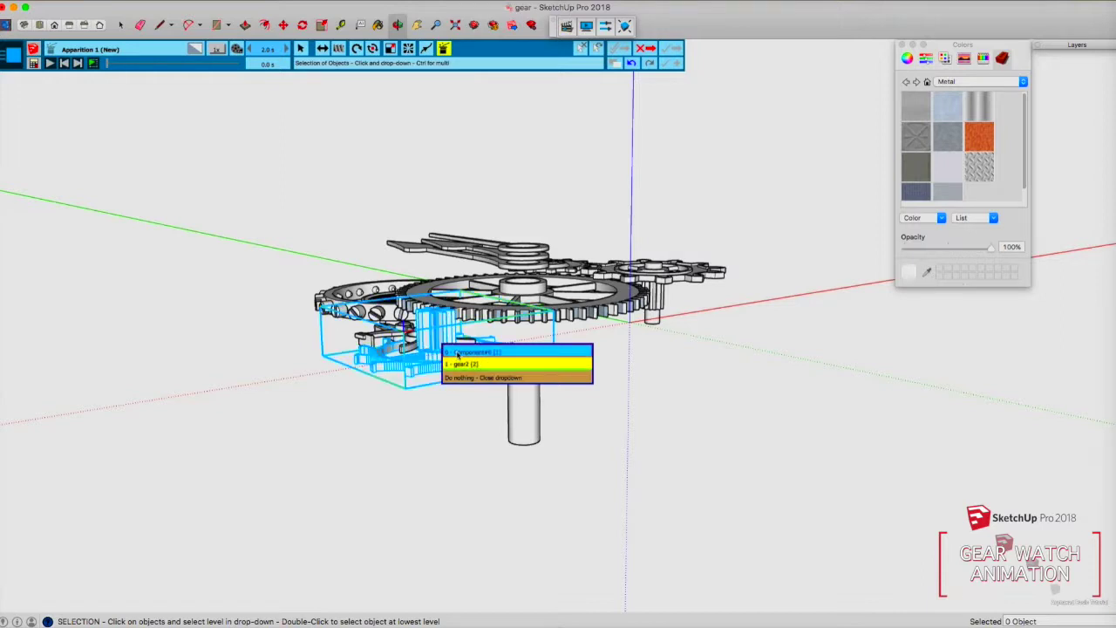
click(460, 364)
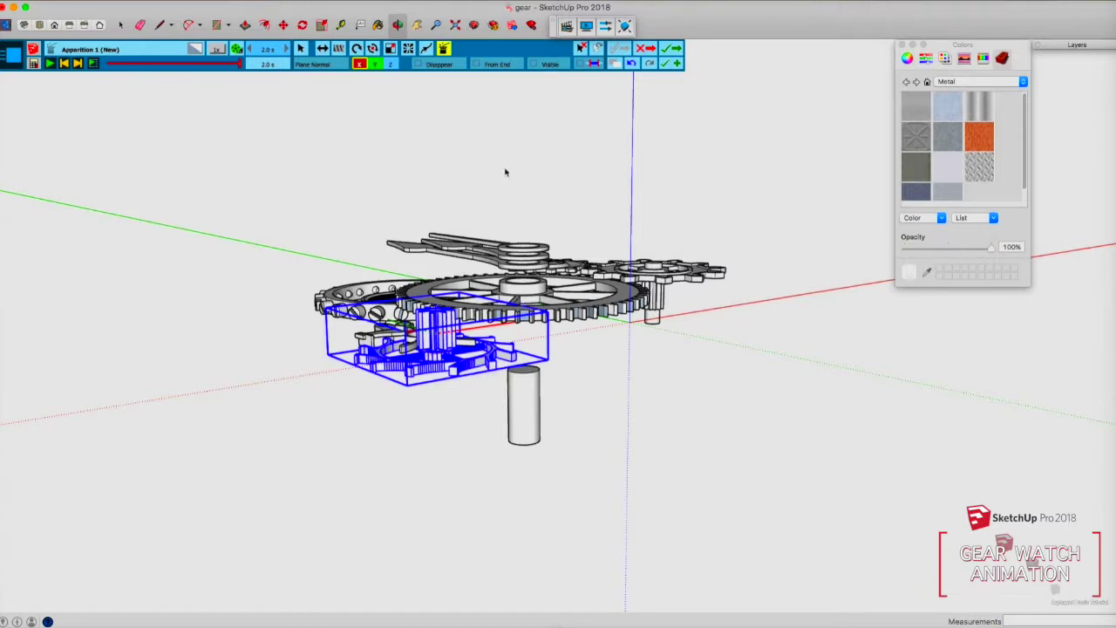
Set the plane normal of gear2's apparition to the Z axis, then preview and save the movement
click(391, 65)
click(264, 52)
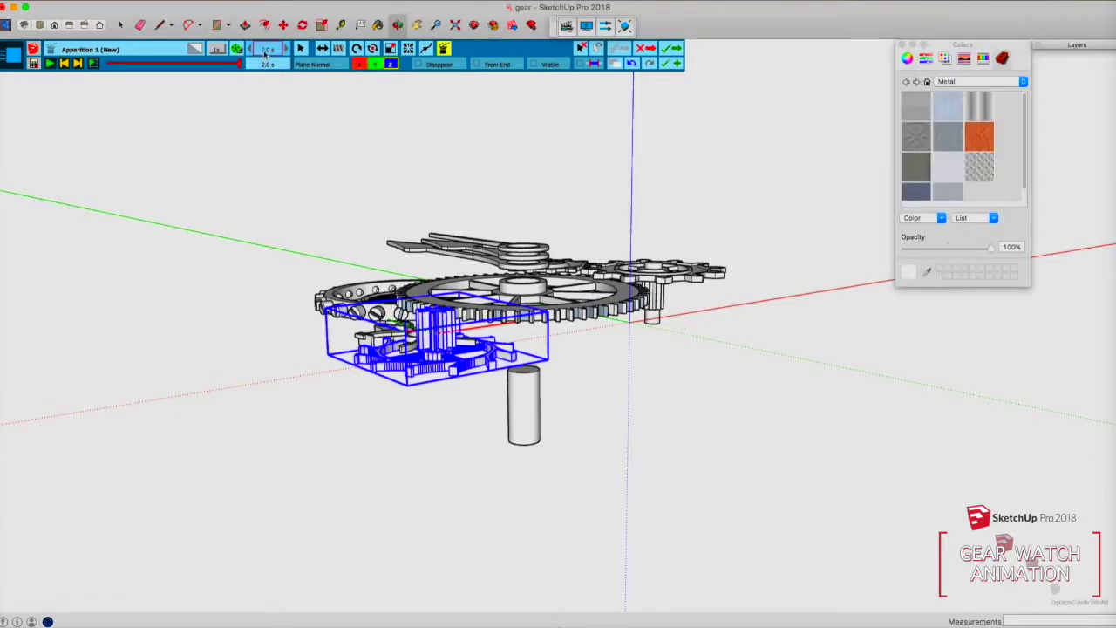
click(49, 64)
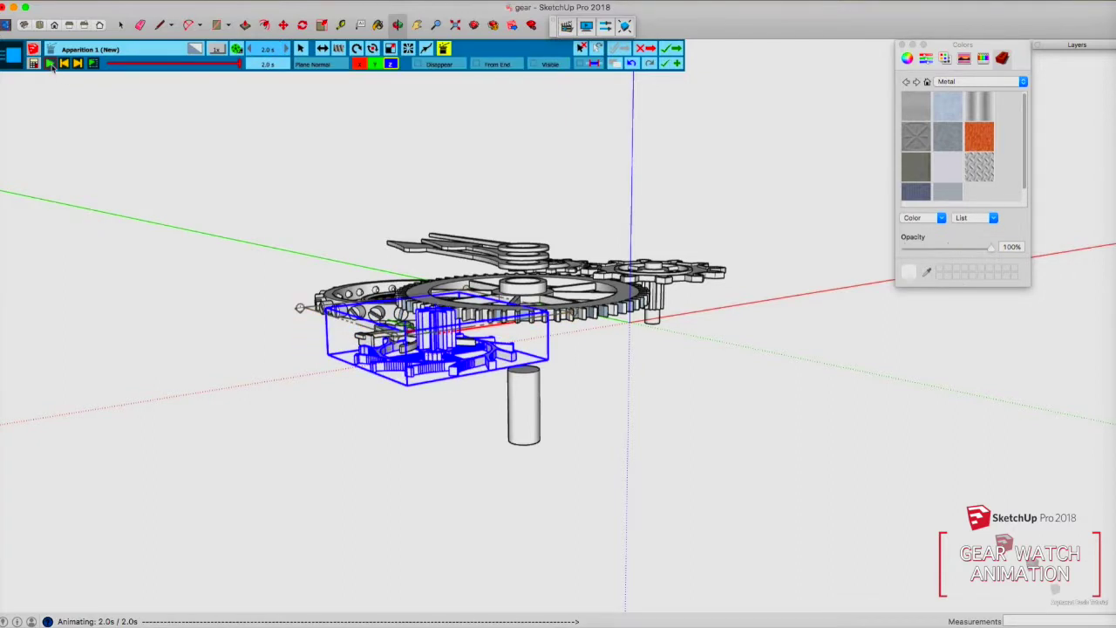
click(666, 49)
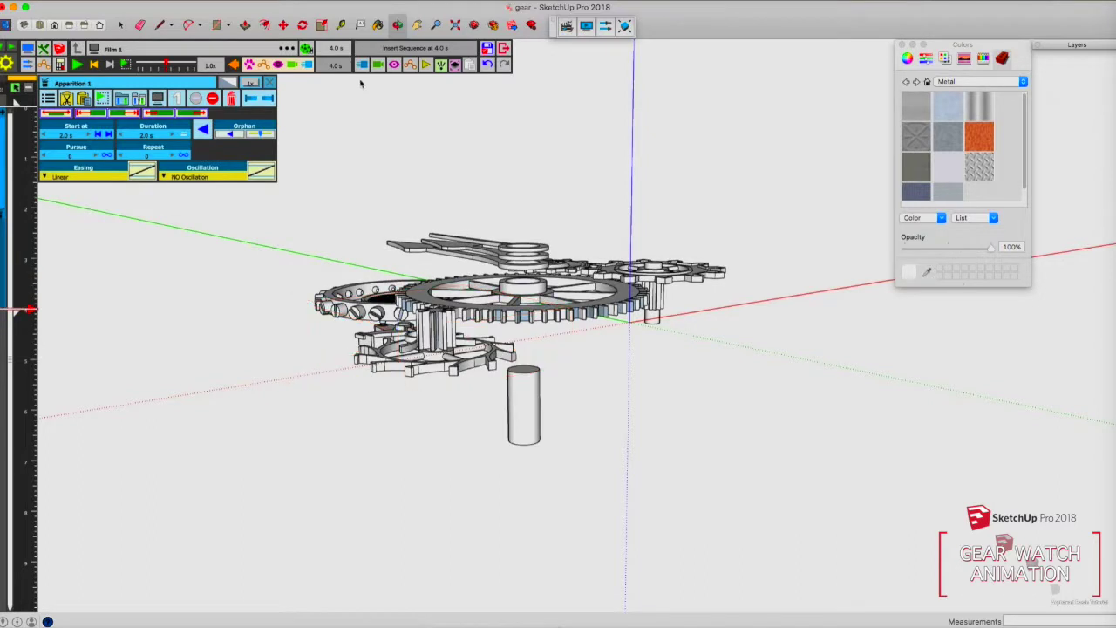
Insert a second Apparition movement at 4.0 s and assign it to the gear5 component
click(363, 67)
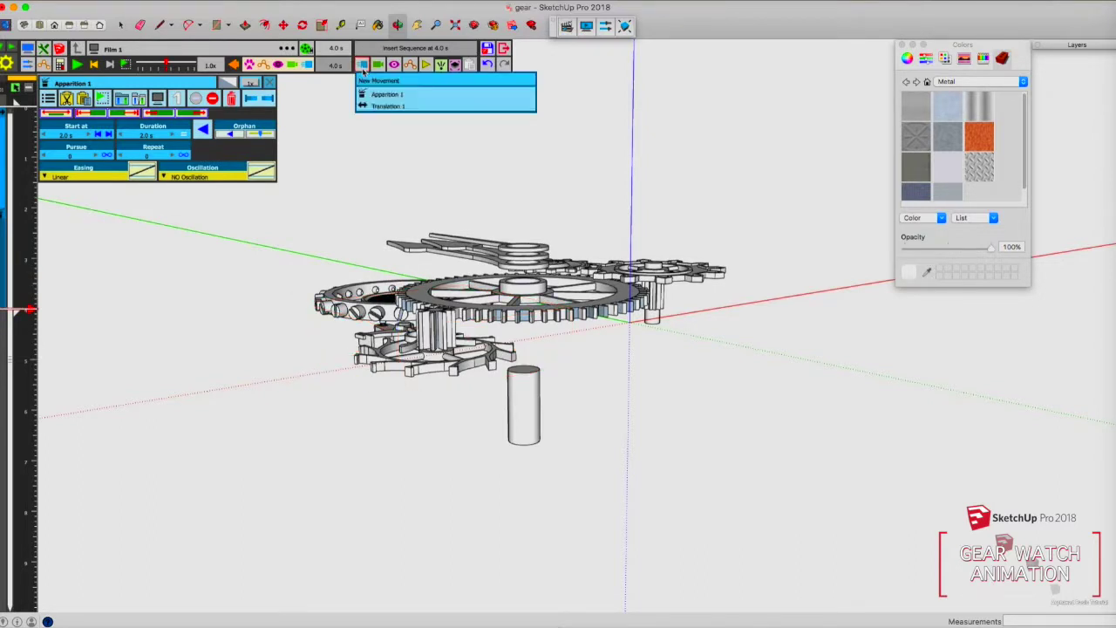
click(387, 81)
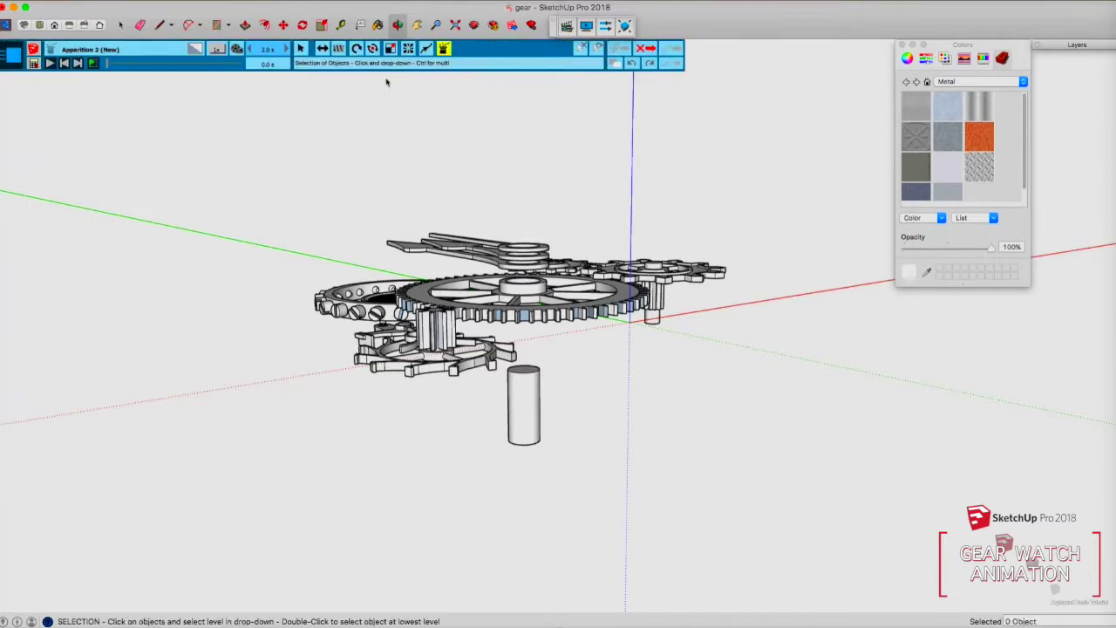
middle_drag(349, 310, 449, 305)
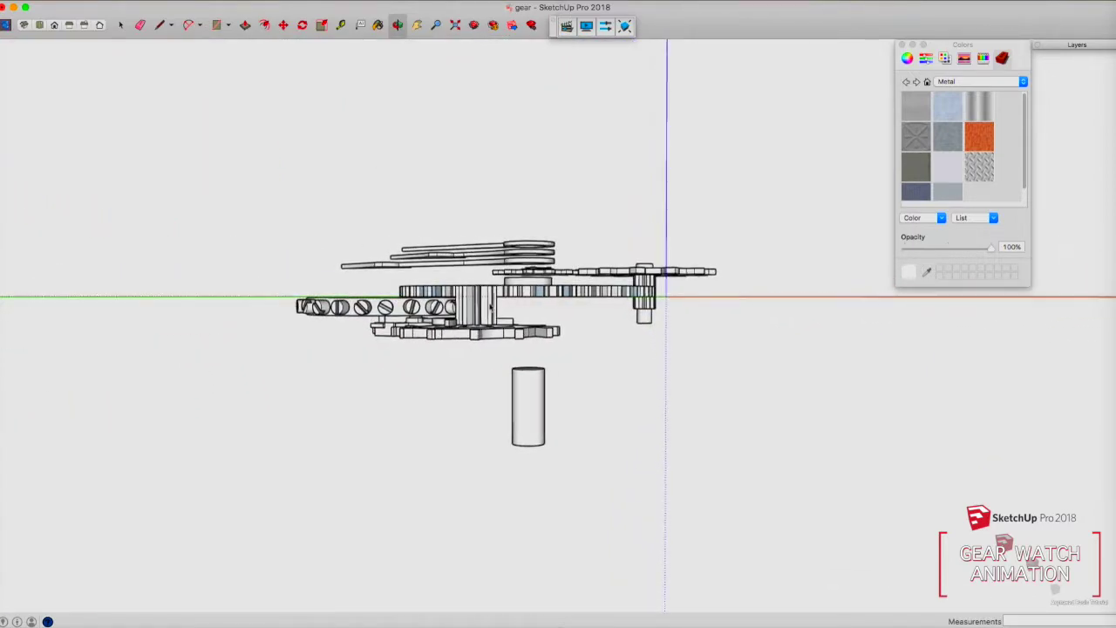
click(372, 307)
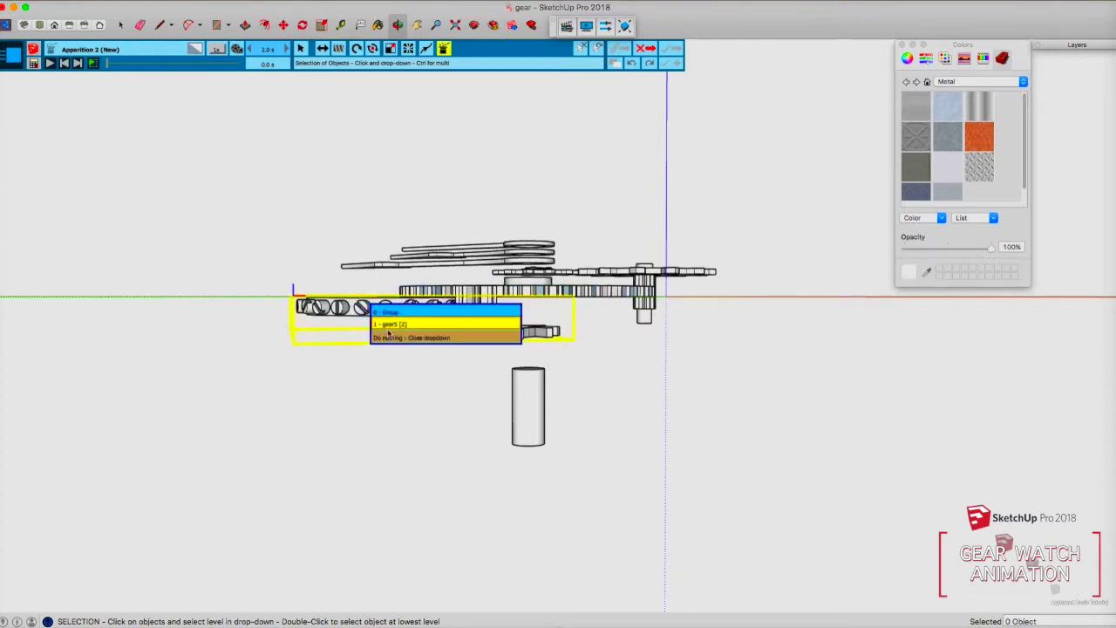
click(385, 326)
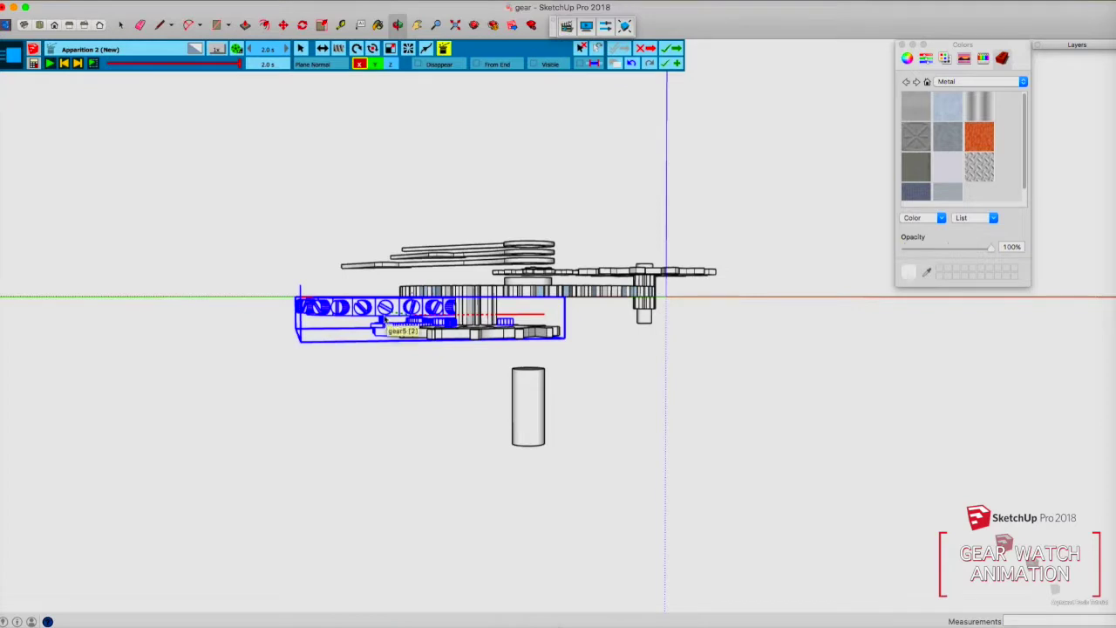
Set the plane normal of gear5's apparition to the Z axis, then preview and save the movement
click(391, 65)
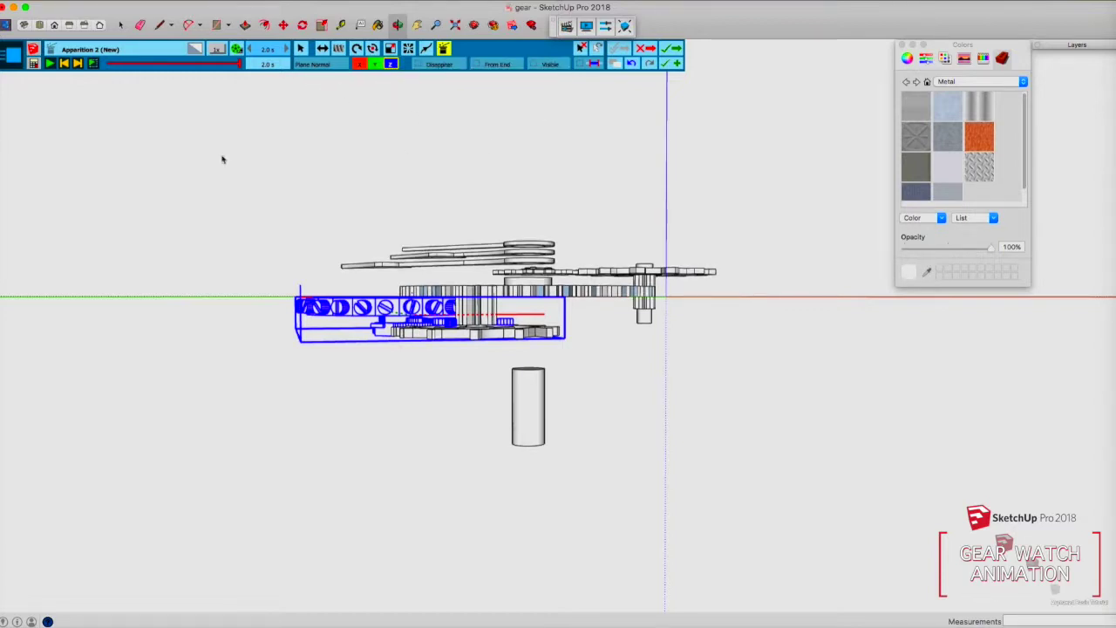
click(51, 65)
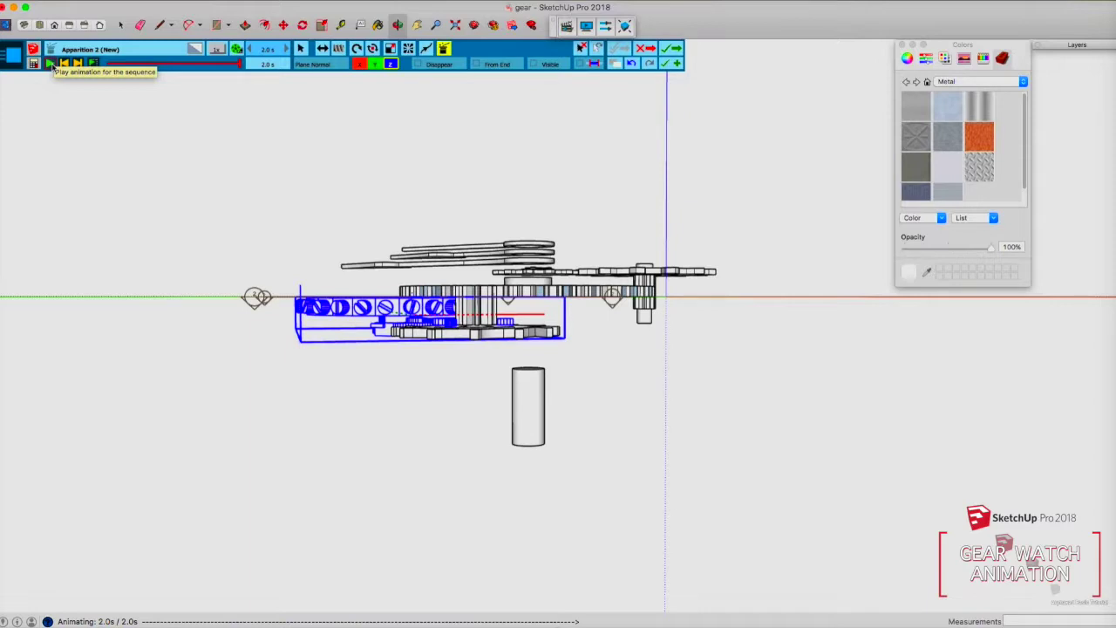
click(671, 49)
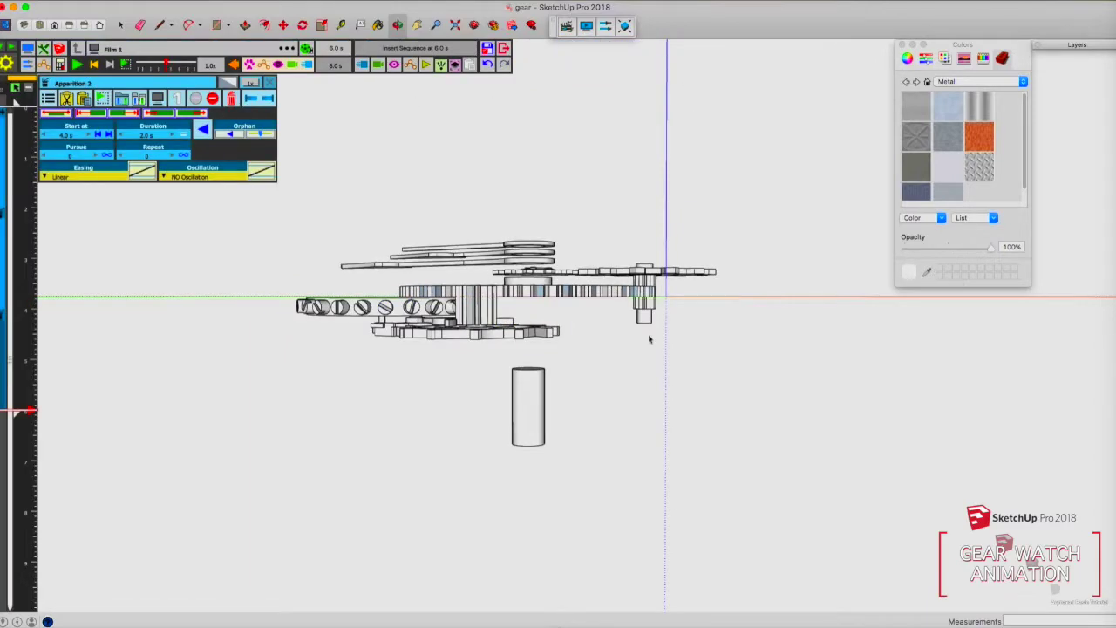
Insert a new Apparition movement at 6.0 s and assign it to the gear1 component
middle_drag(649, 318, 623, 341)
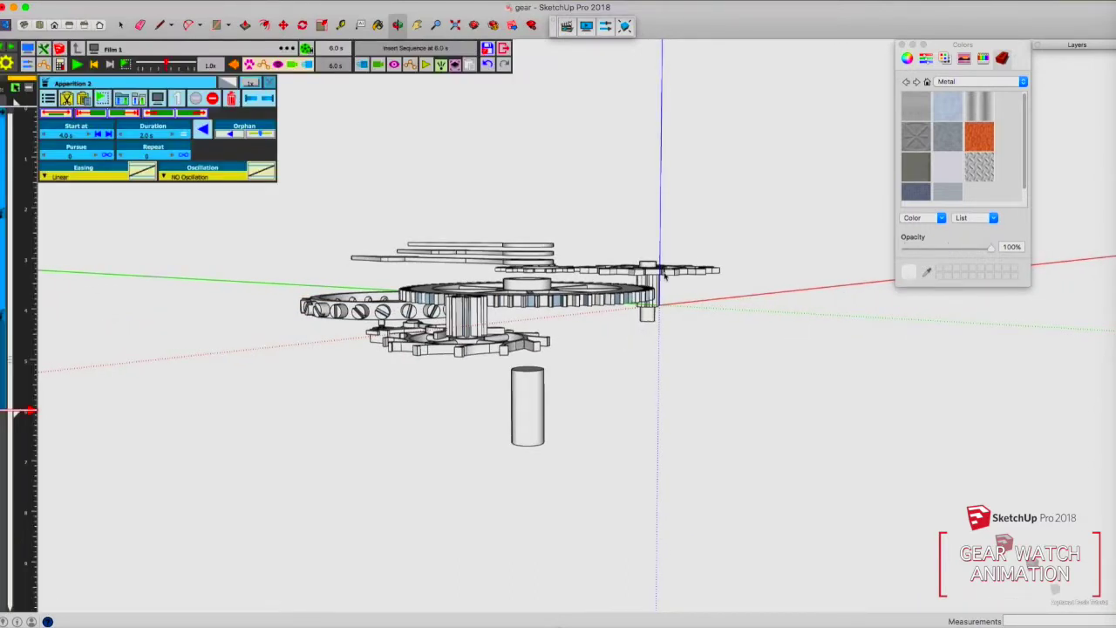
click(363, 65)
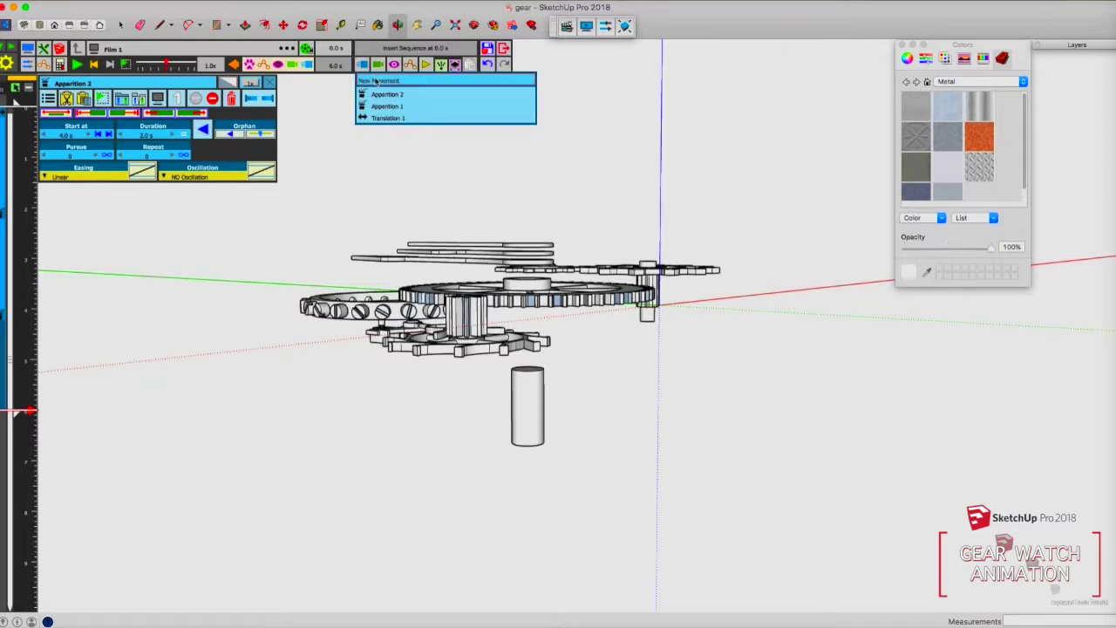
click(397, 80)
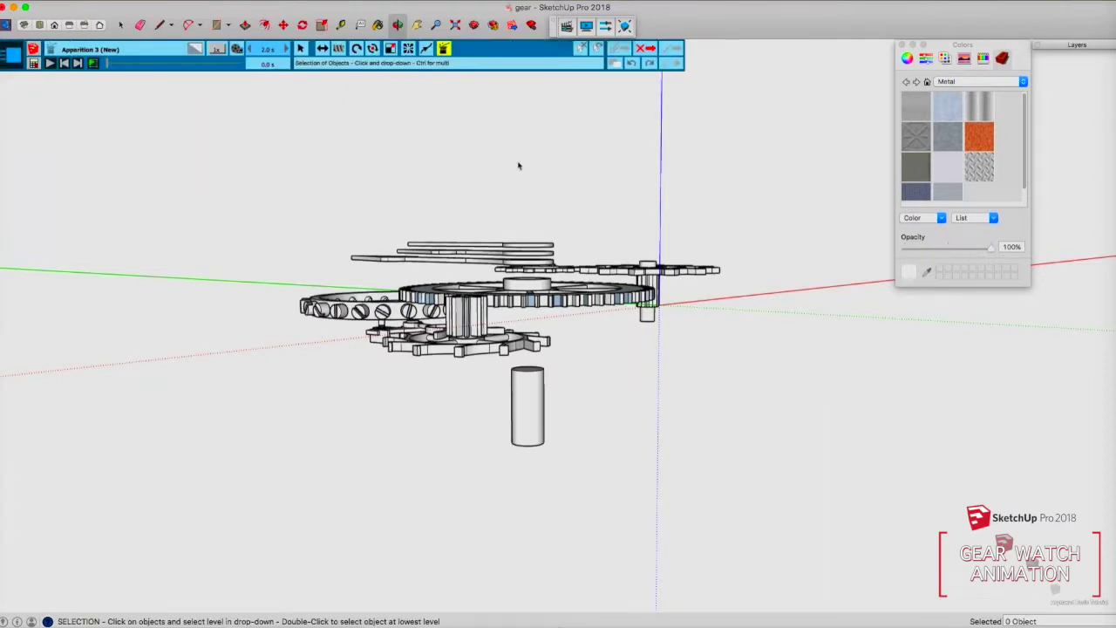
click(676, 274)
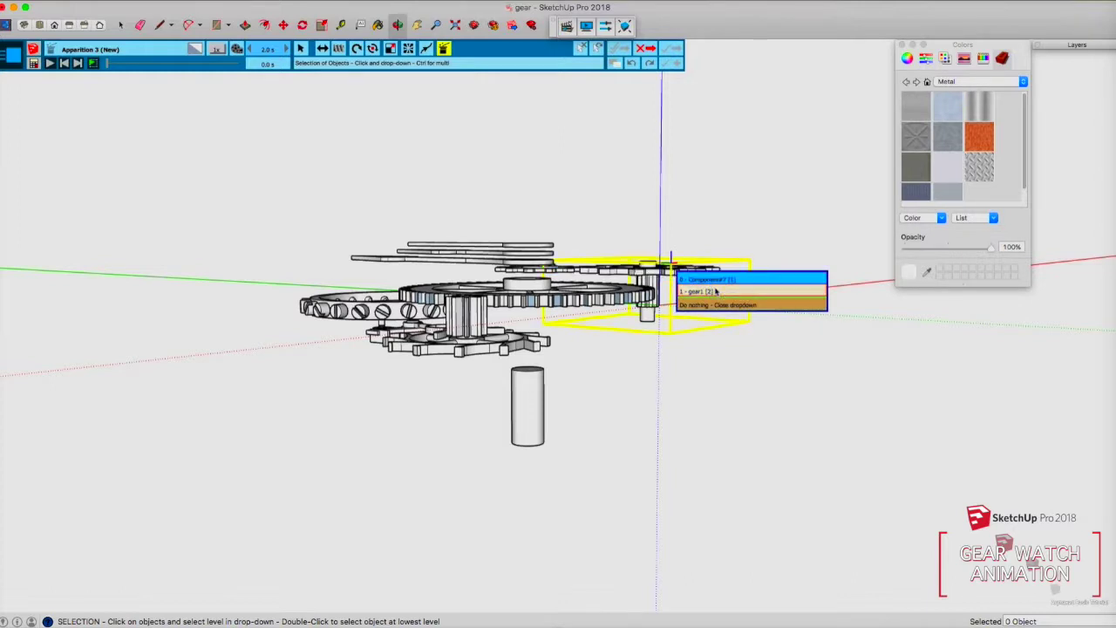
click(716, 294)
Set the plane normal of gear1's apparition to the Z axis, then preview and save the movement
click(391, 64)
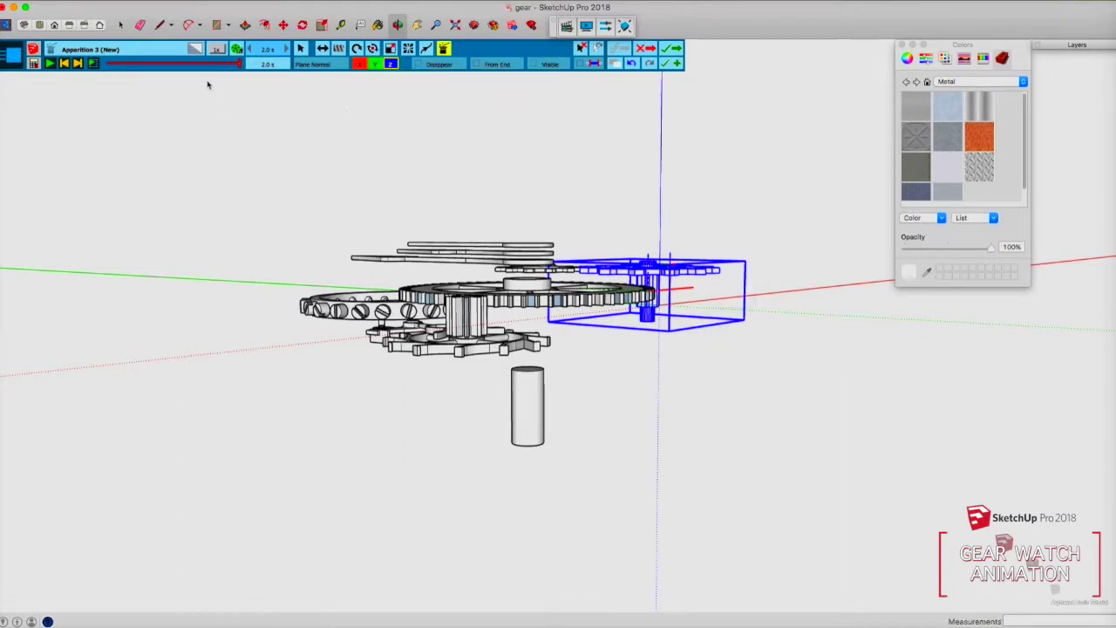
click(50, 64)
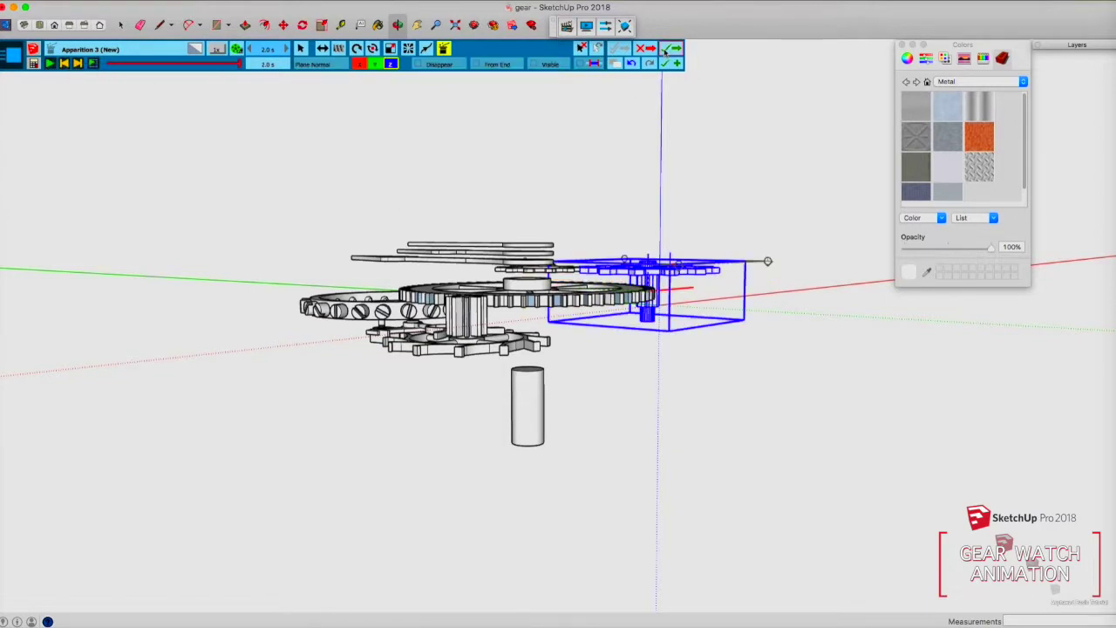
click(666, 51)
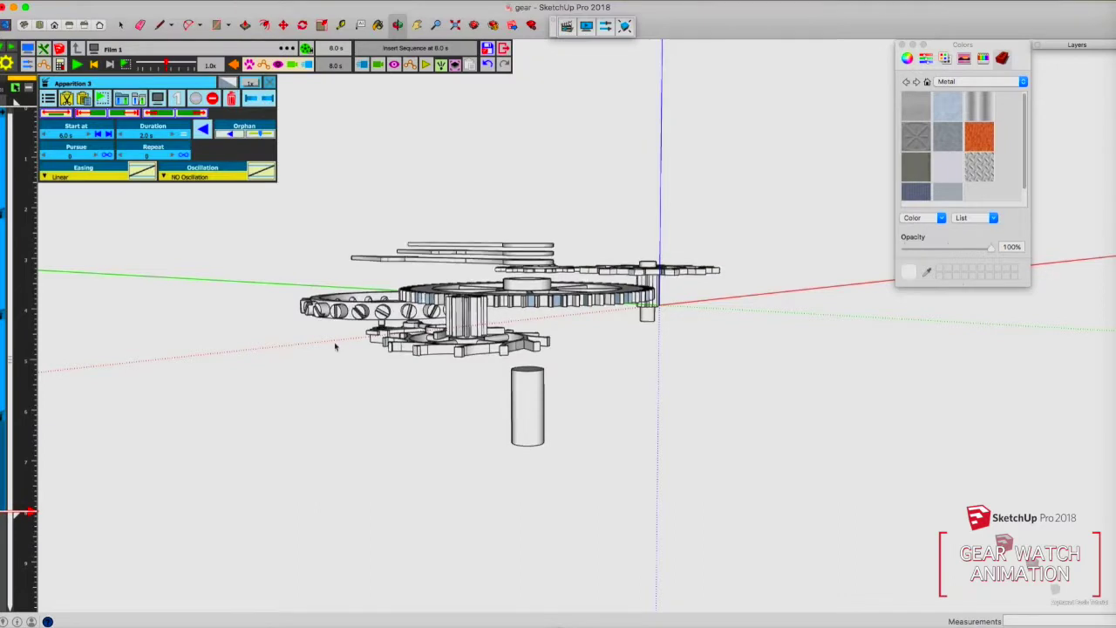
Insert a new Apparition movement at 8.0 s and assign it to the large gear3 component
click(362, 66)
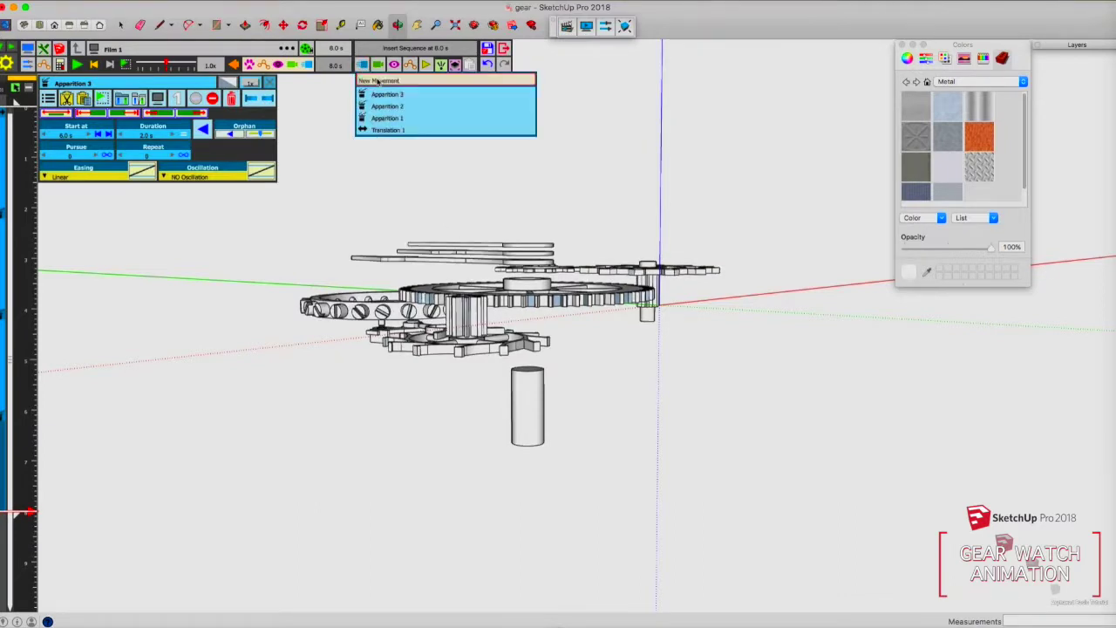
click(377, 81)
mouse_move(588, 185)
middle_down()
mouse_move(568, 154)
mouse_move(591, 204)
middle_up()
click(550, 302)
click(547, 299)
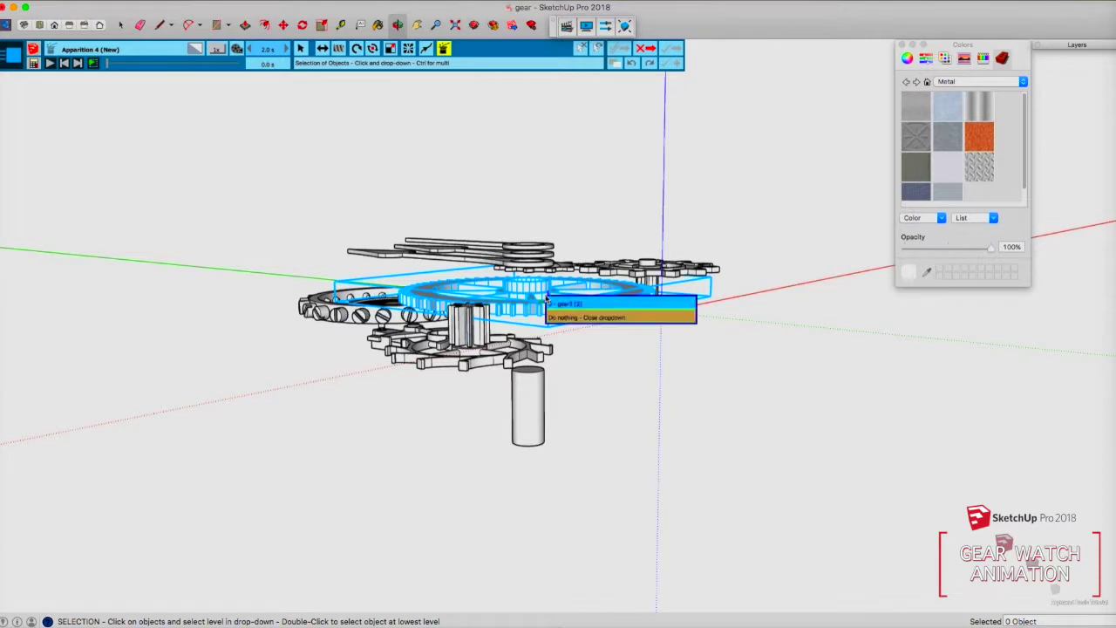
click(562, 303)
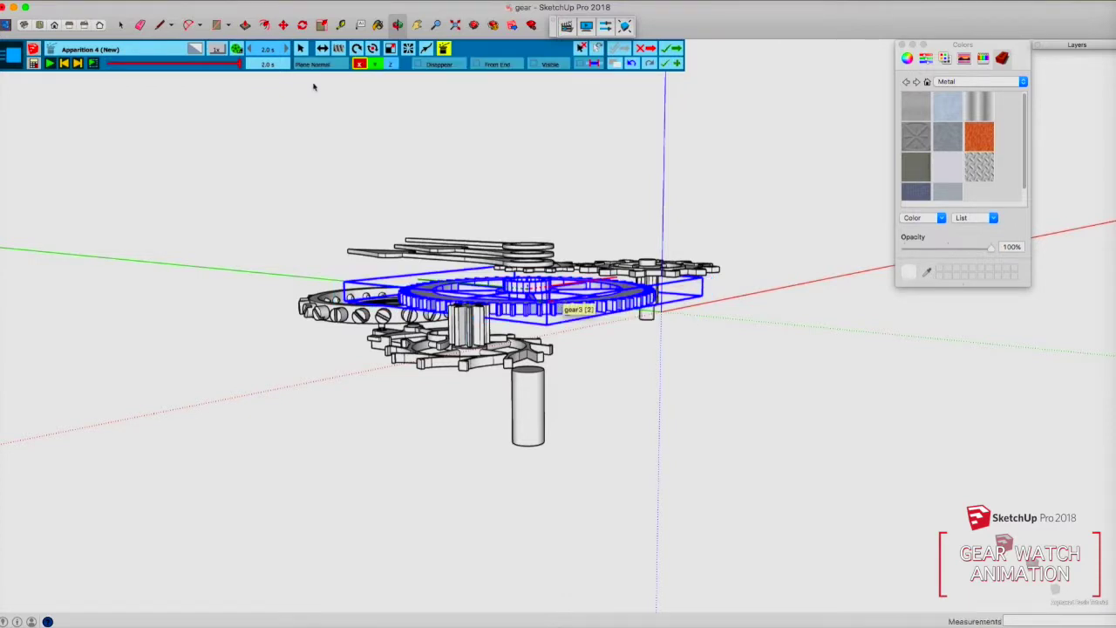
Set gear3's apparition to a 1.0 s duration with its plane normal on the Z axis, then preview and save it
click(249, 50)
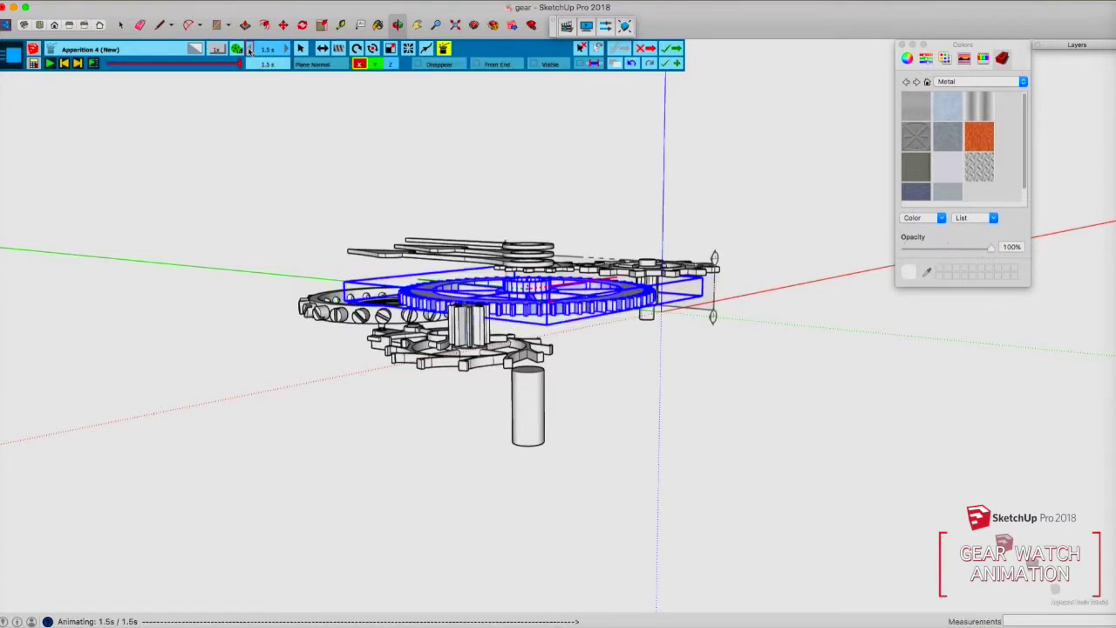
click(50, 66)
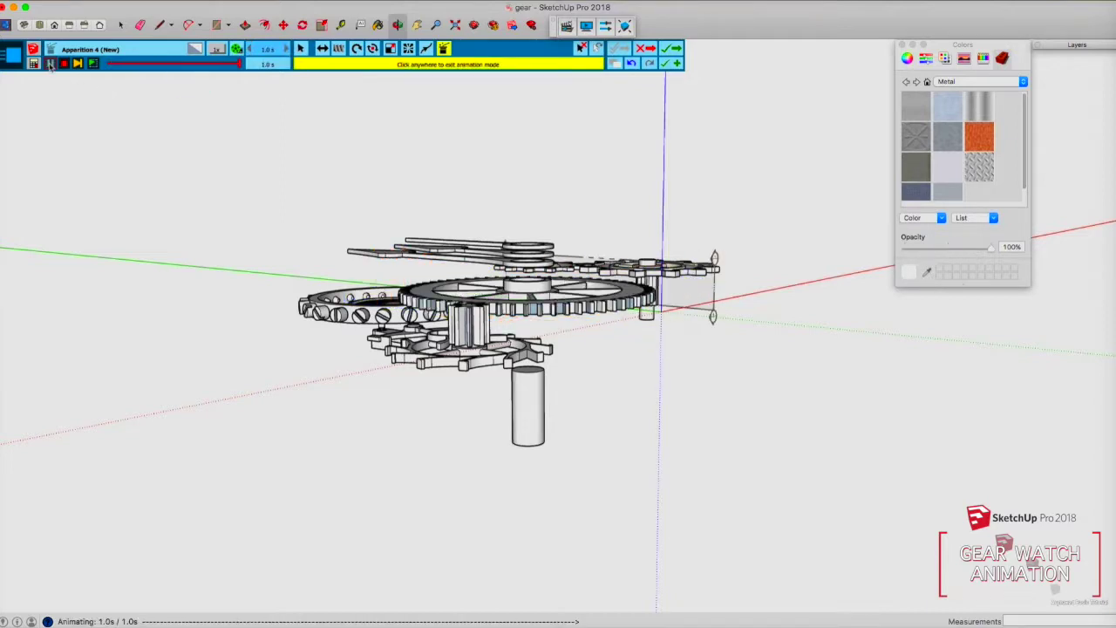
click(391, 64)
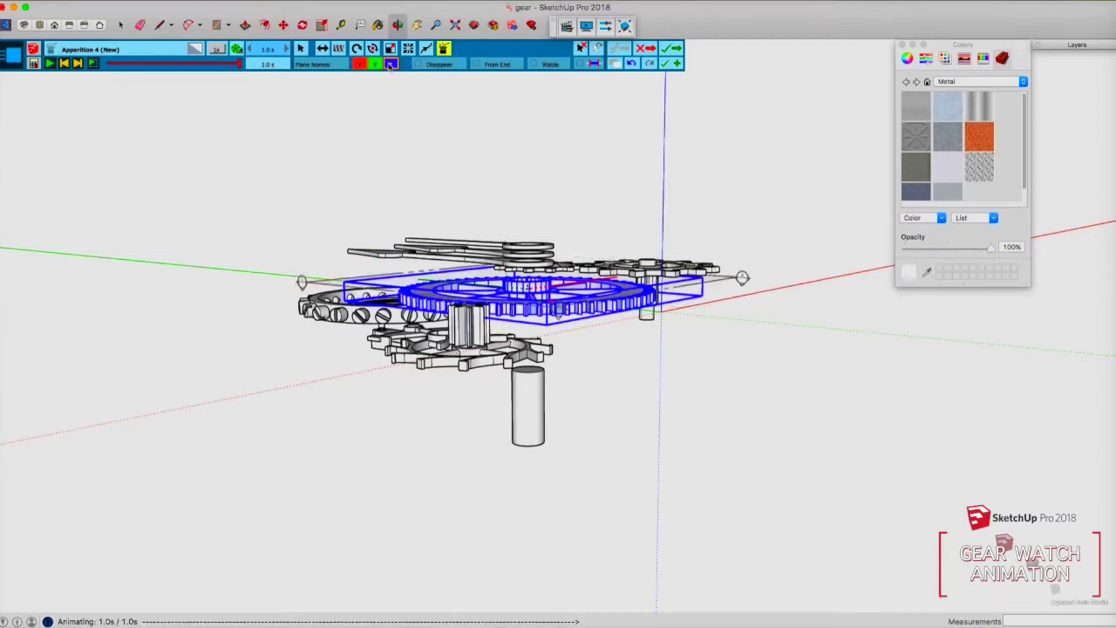
click(50, 64)
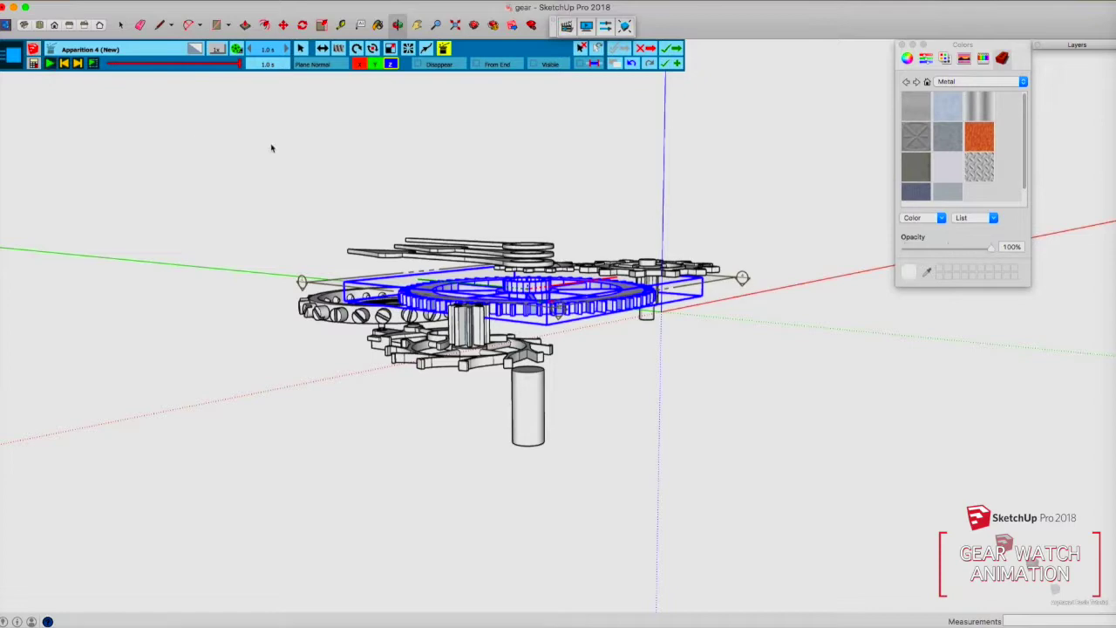
middle_drag(568, 194, 531, 265)
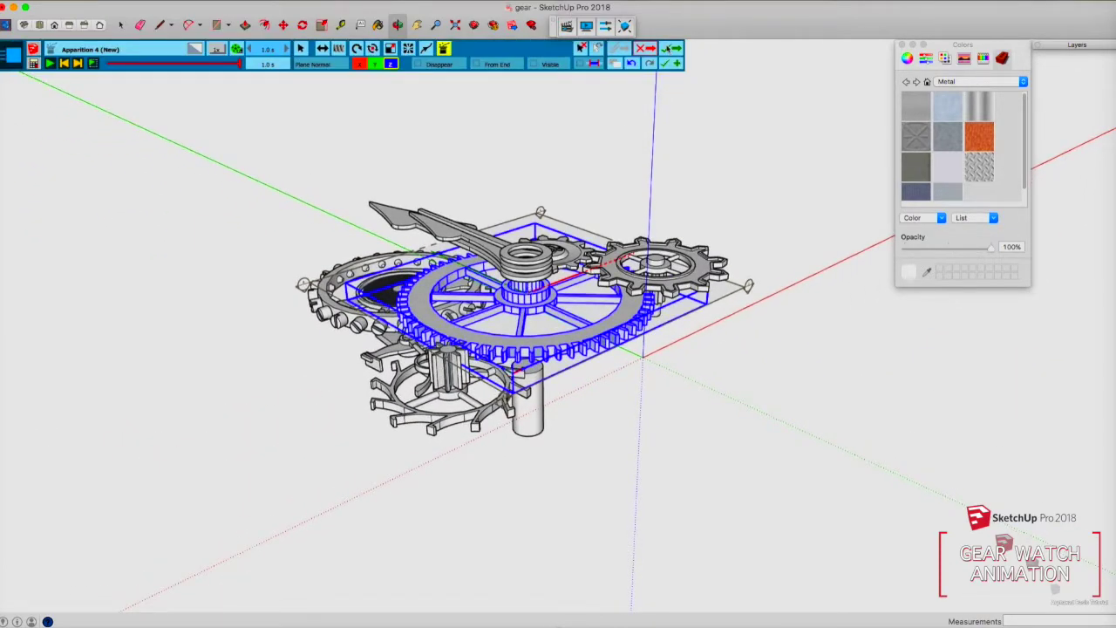
click(668, 50)
click(529, 221)
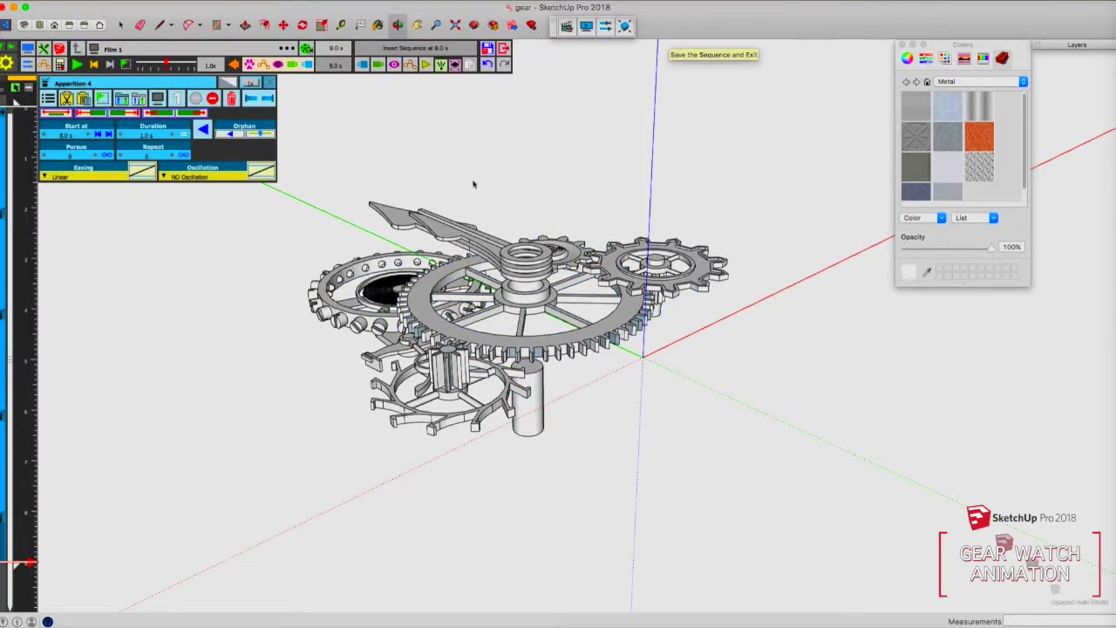
Insert a new Apparition movement at 9.0 s and assign it to the small gear1#1 component
click(362, 67)
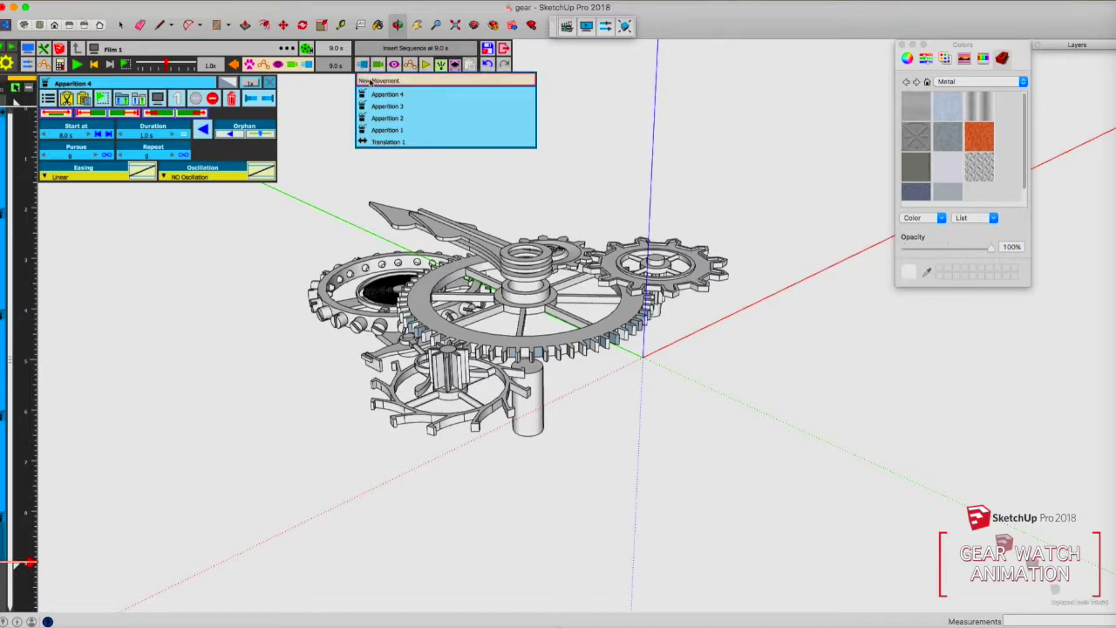
click(371, 81)
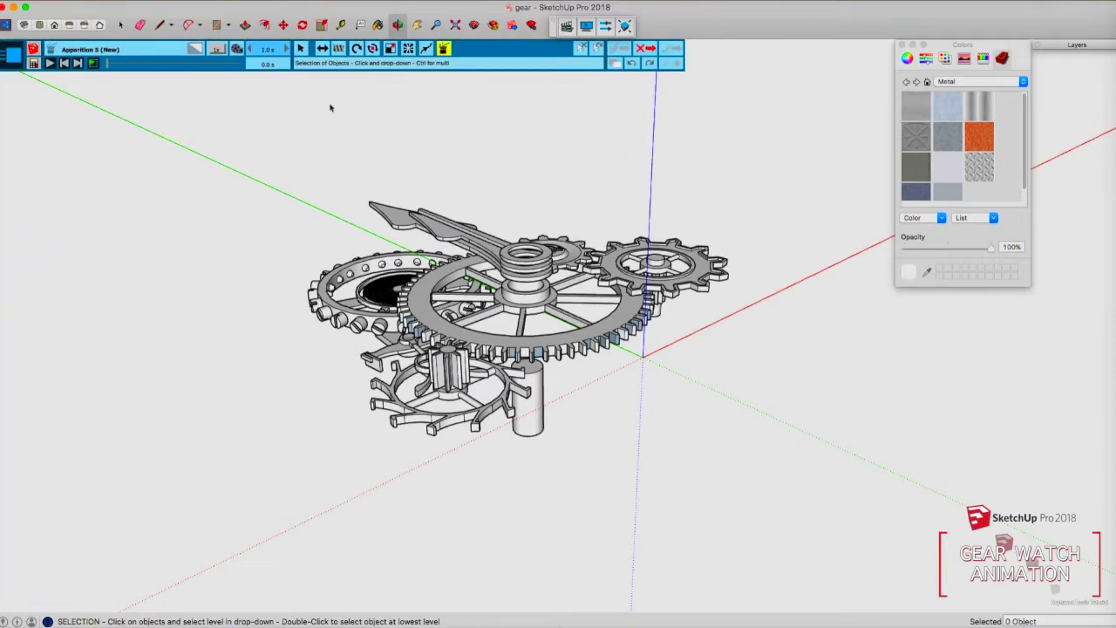
click(568, 249)
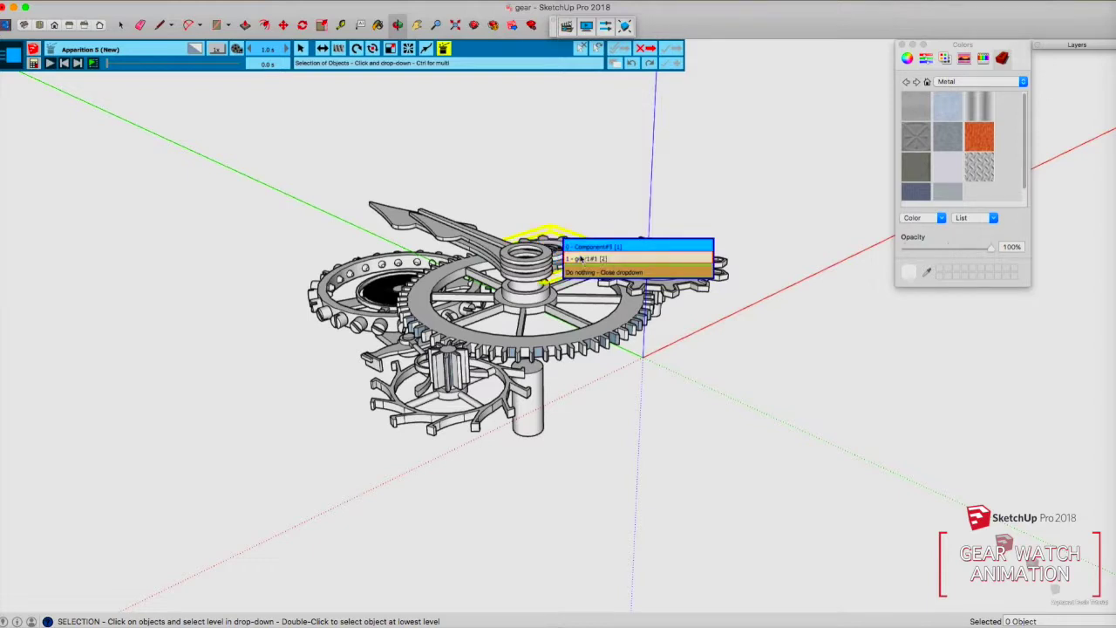
click(584, 259)
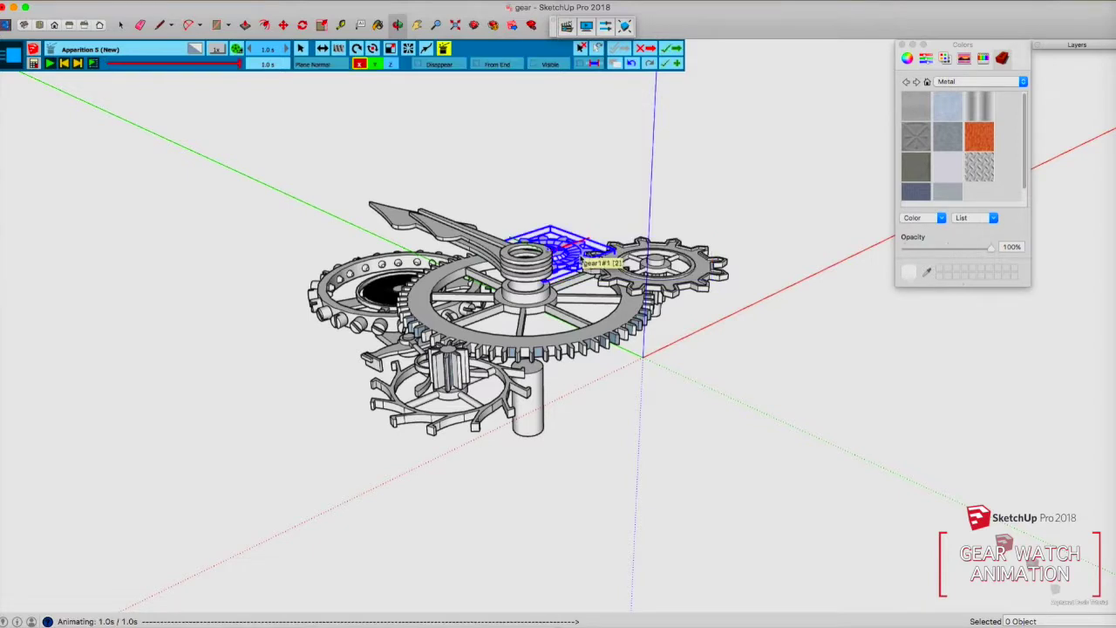
Set the plane normal of gear1#1's apparition to the Z axis, then preview and save the movement
click(391, 65)
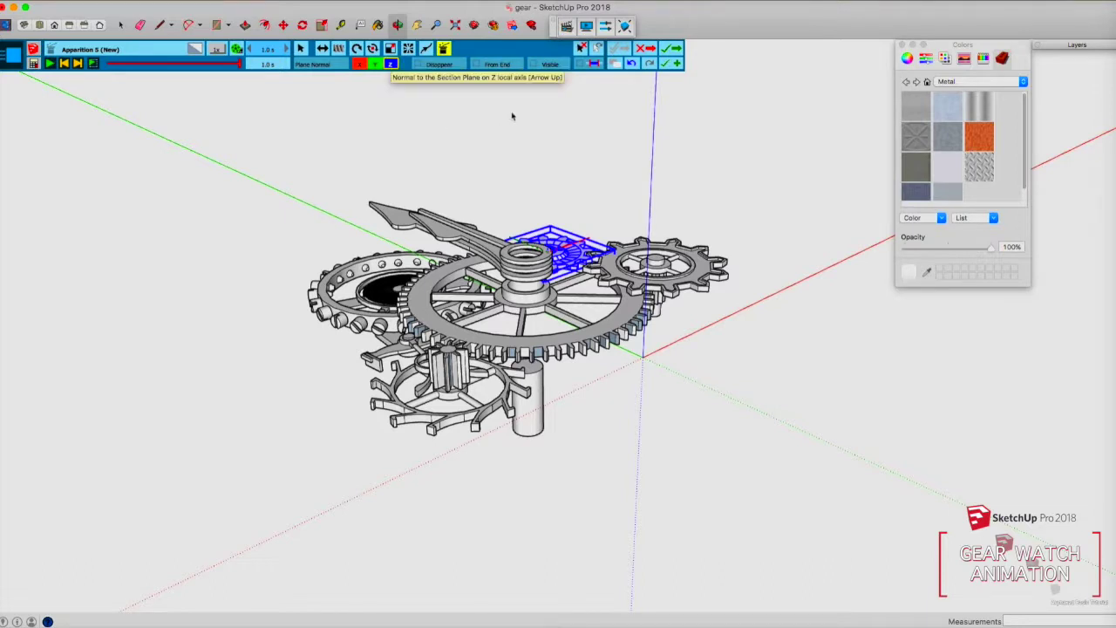
click(49, 65)
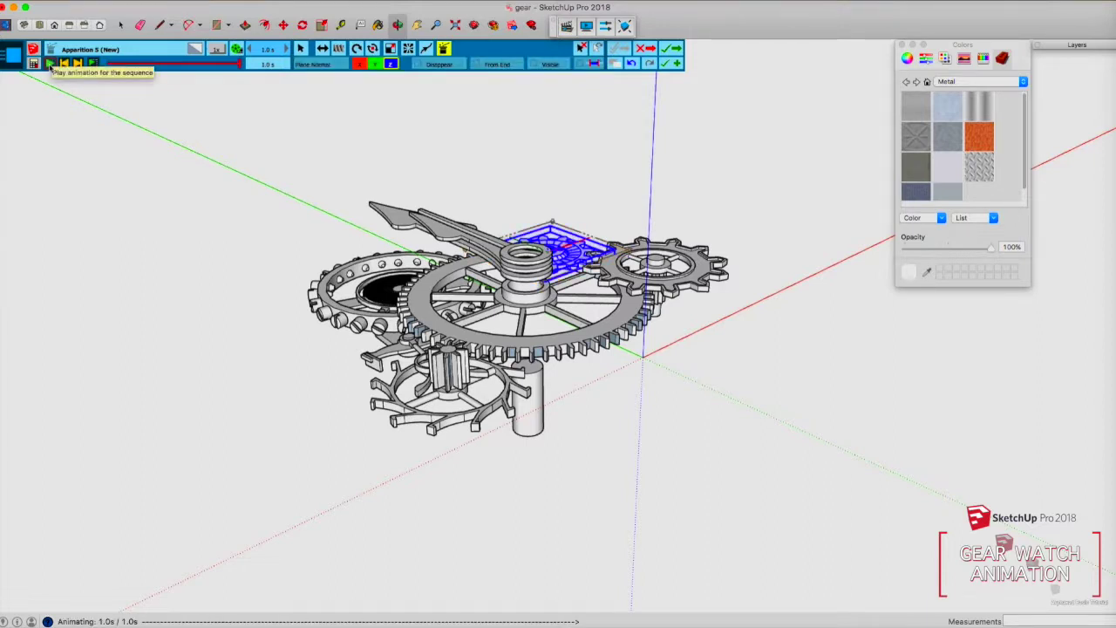
click(49, 65)
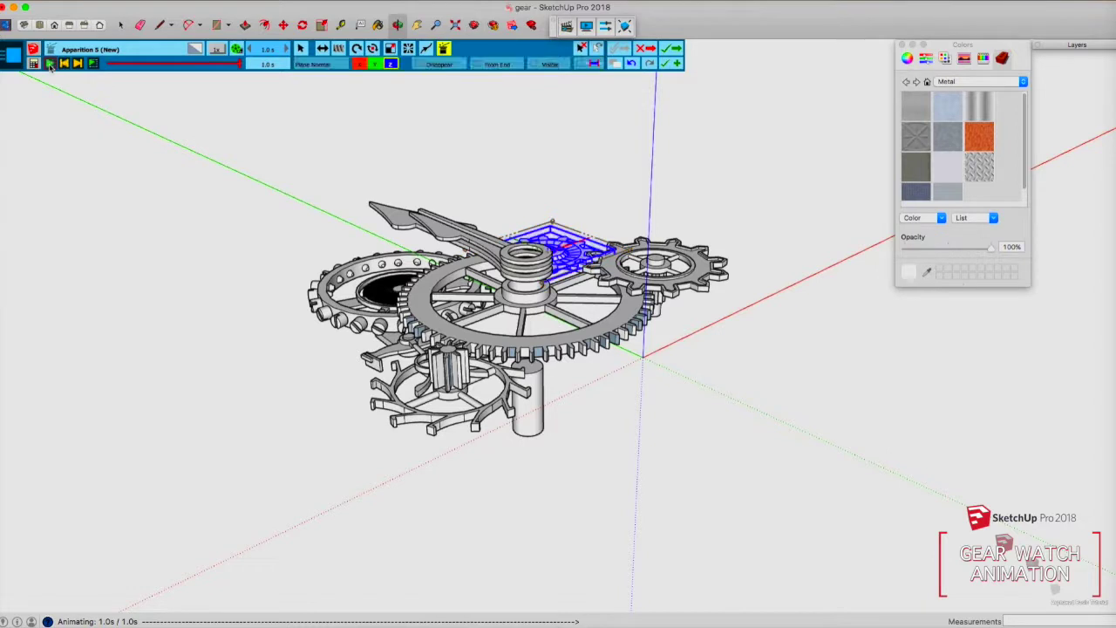
click(50, 65)
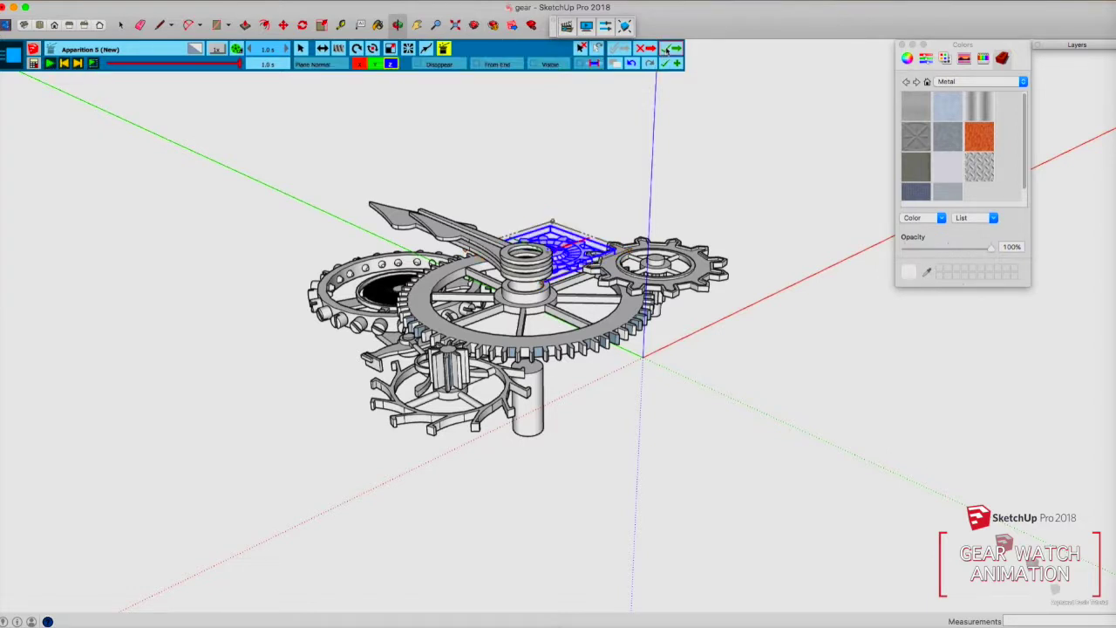
click(668, 50)
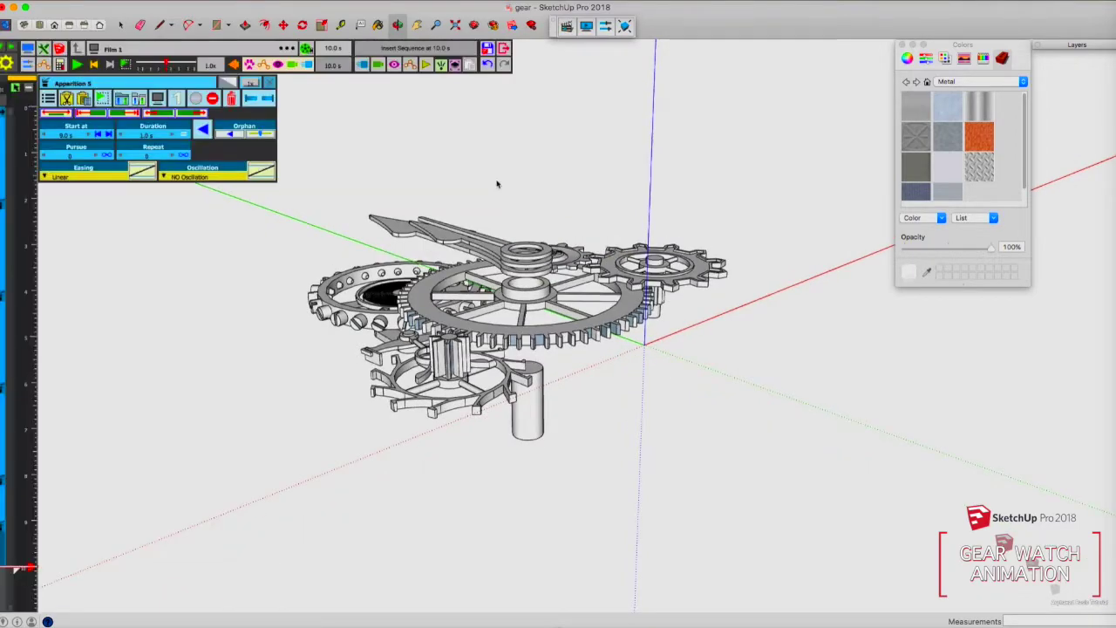
Add a 1.0 s Apparition movement at 10.0 s for the lowest watch hand with a Z-axis plane normal, then preview and save it
middle_drag(495, 185, 558, 103)
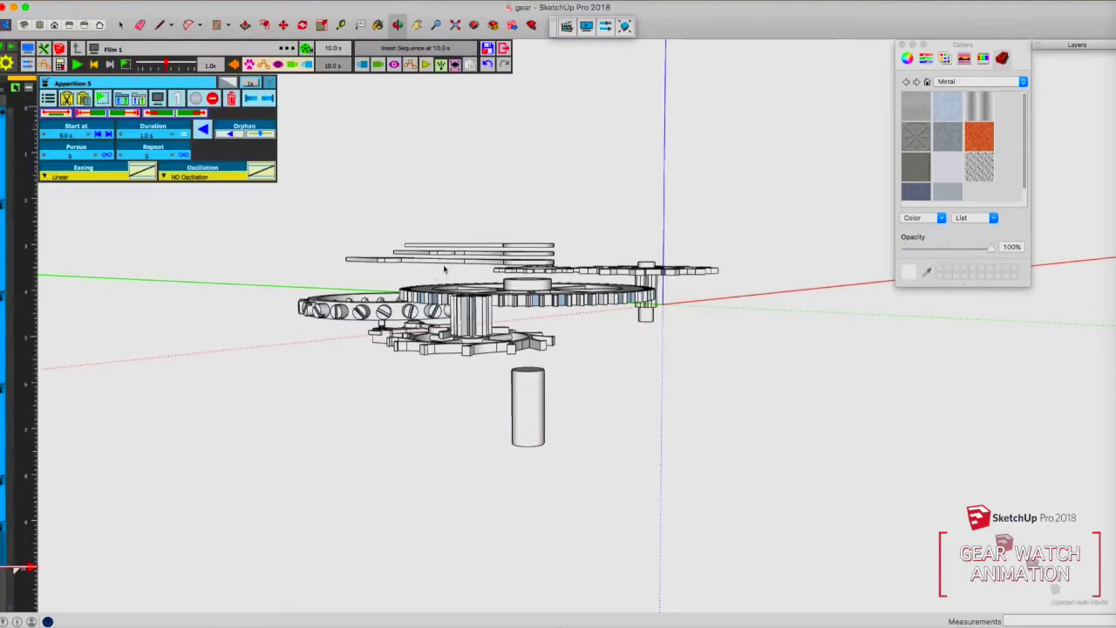
scroll(443, 266, up, 5)
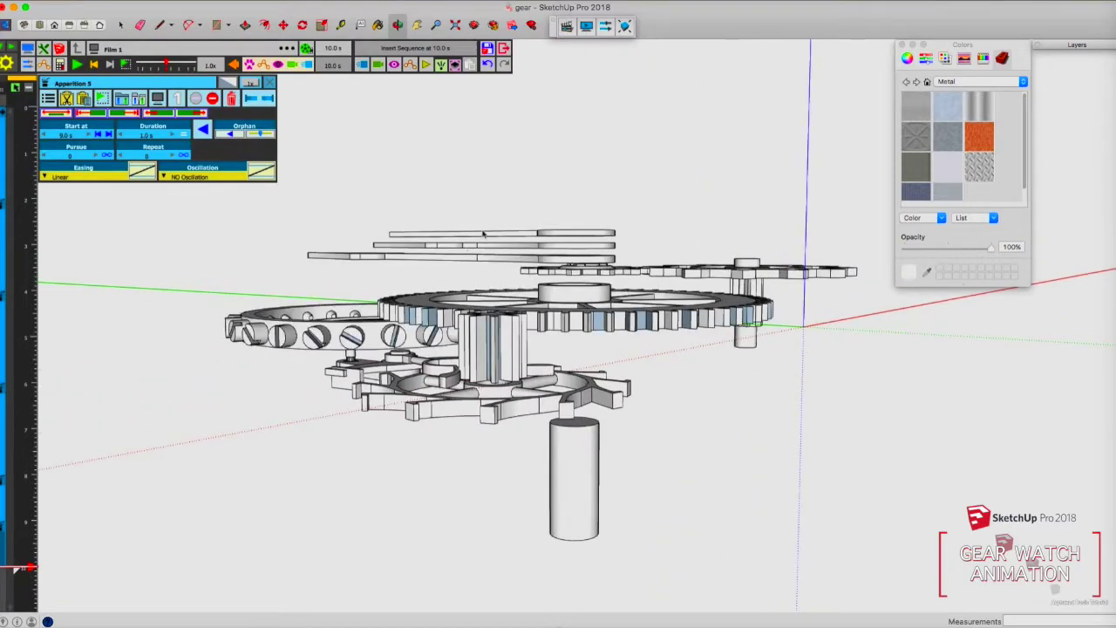
click(361, 67)
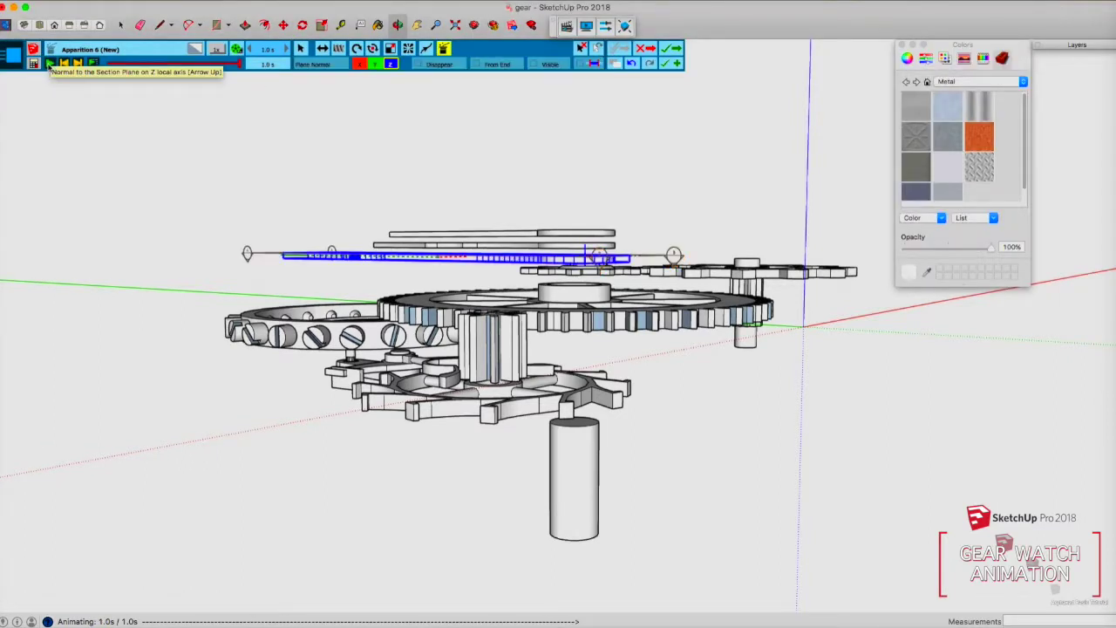
click(49, 64)
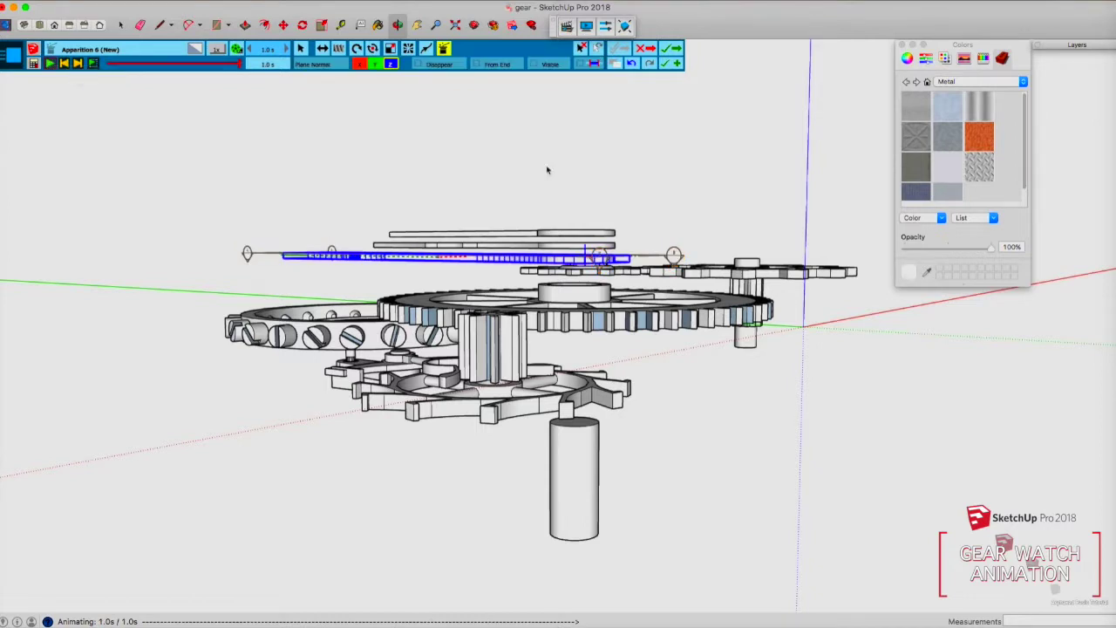
click(672, 48)
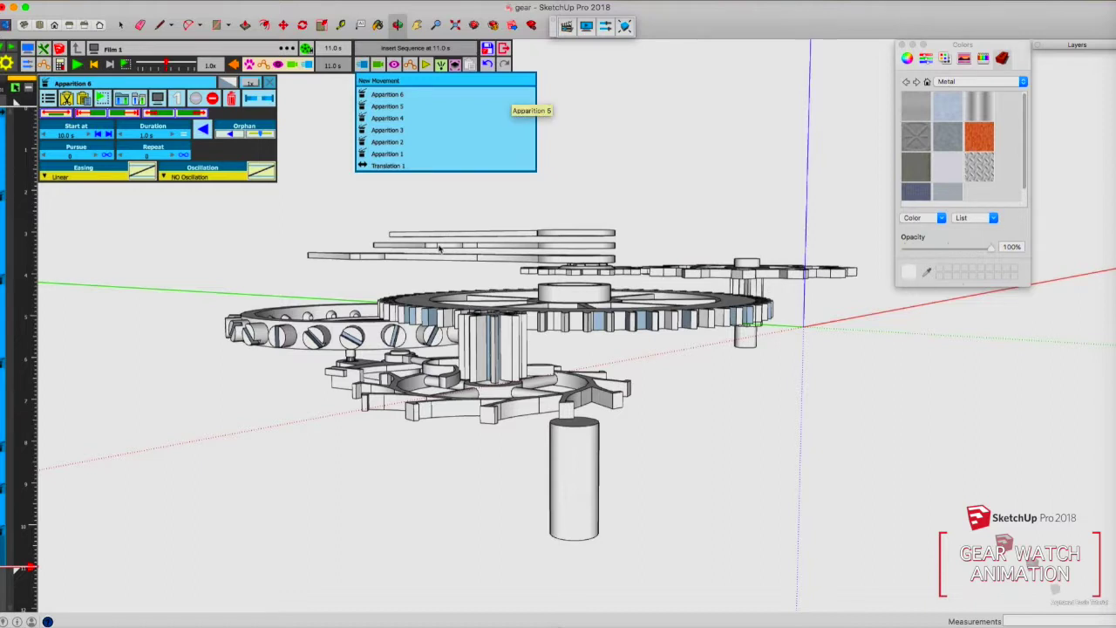
Add a 1.0 s Apparition movement at 11.0 s for the middle watch hand with a Z-axis plane normal, then preview and save it
click(363, 66)
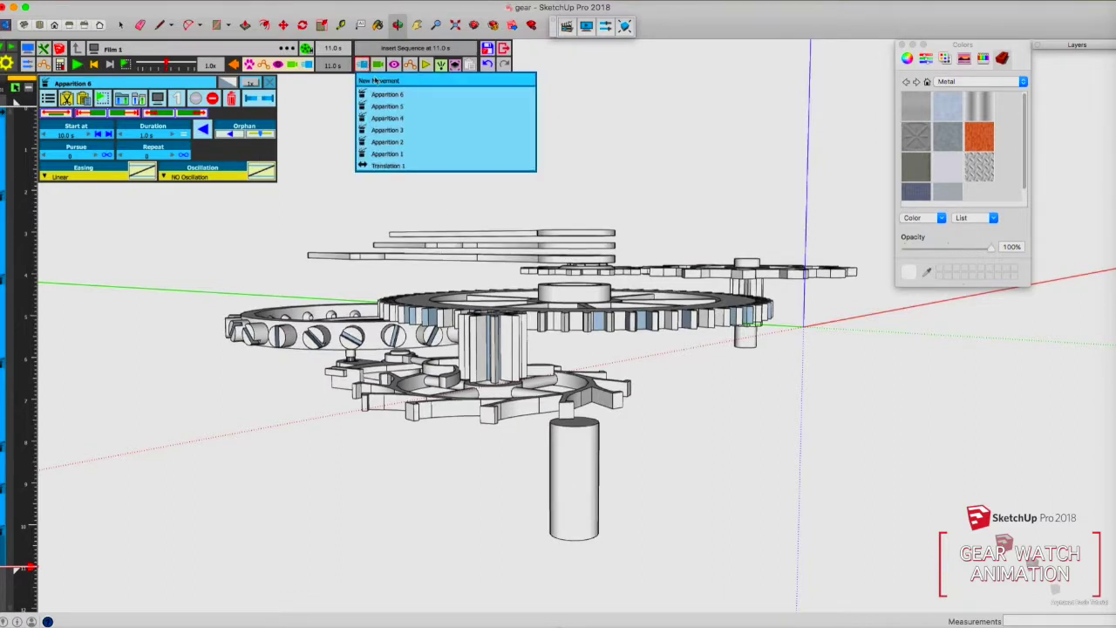
click(486, 80)
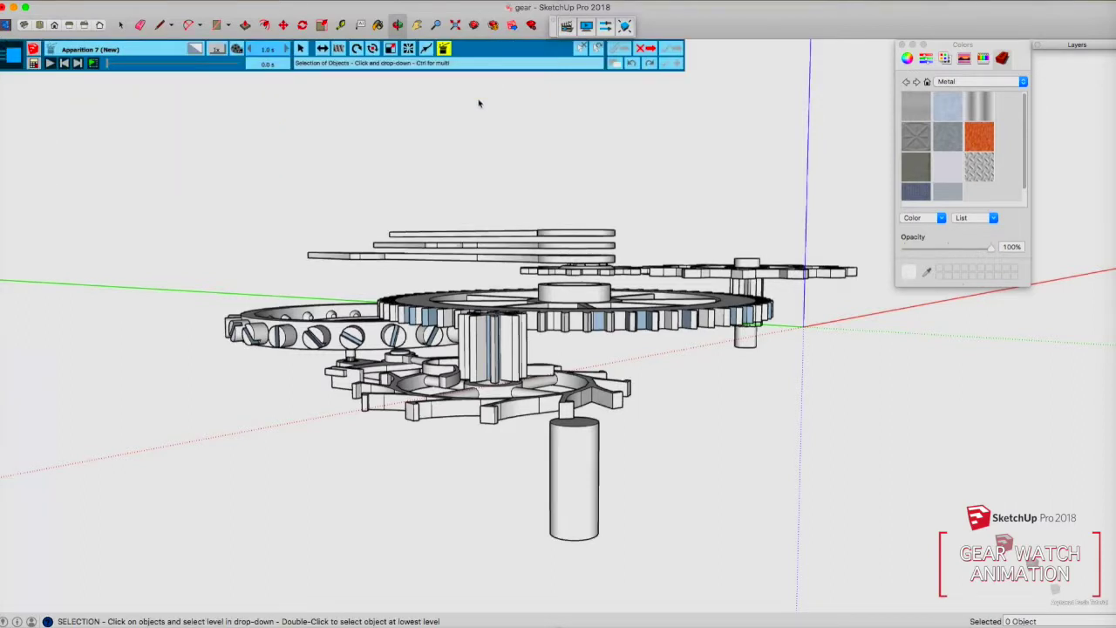
click(410, 252)
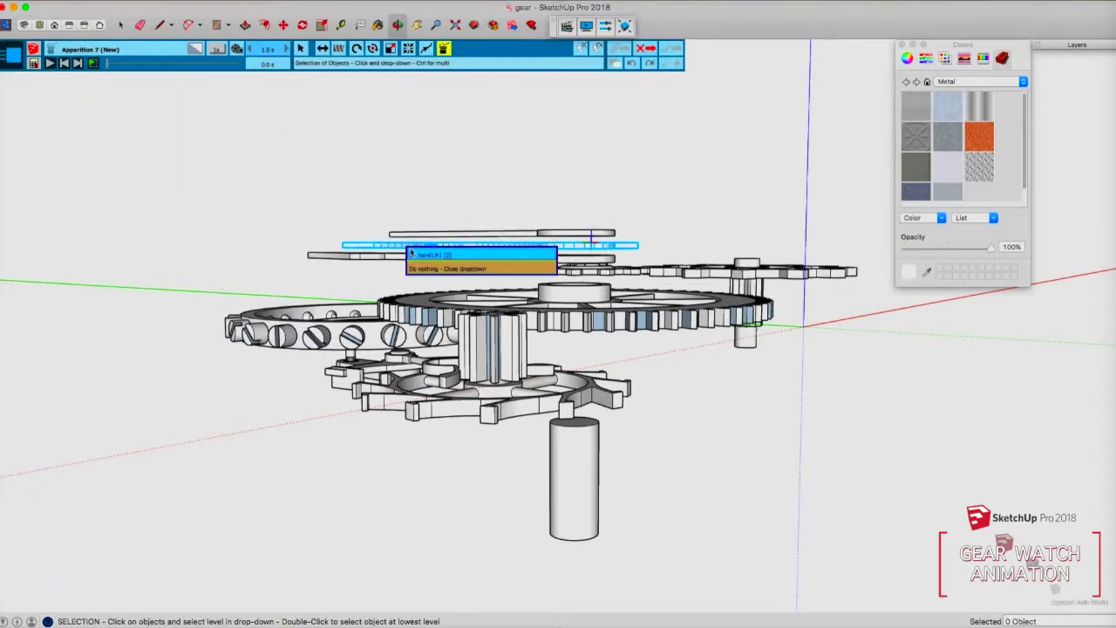
click(417, 255)
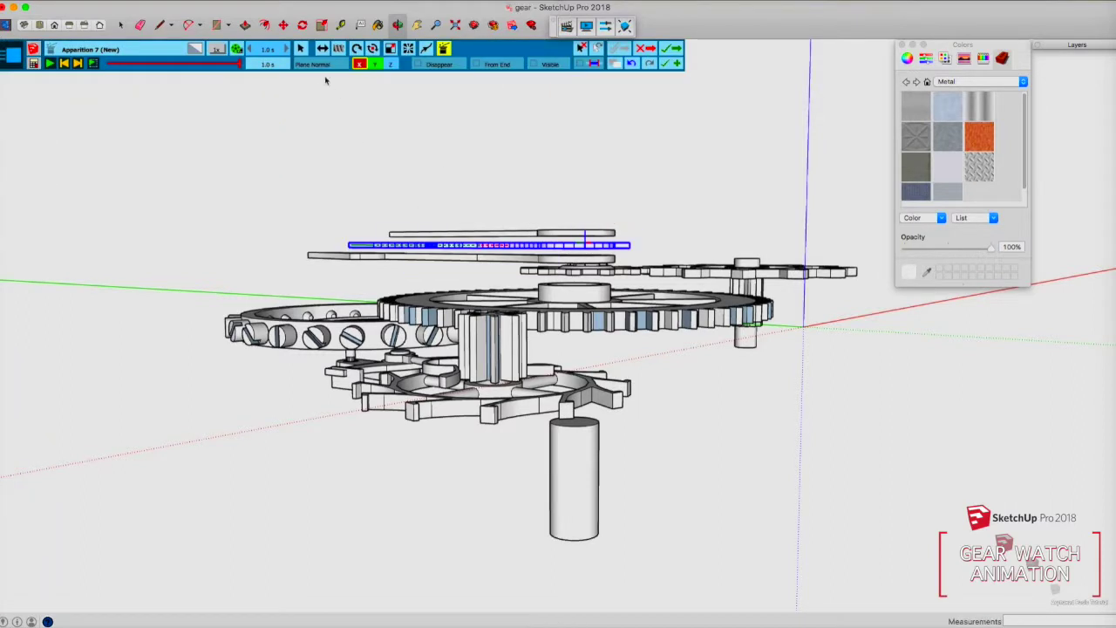
click(392, 65)
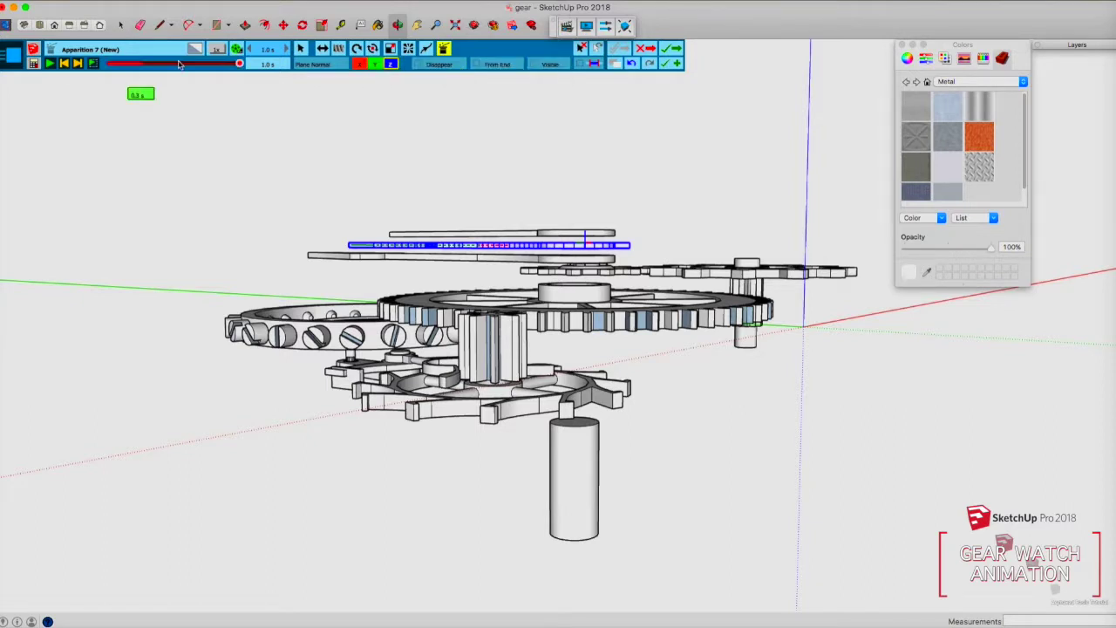
click(50, 64)
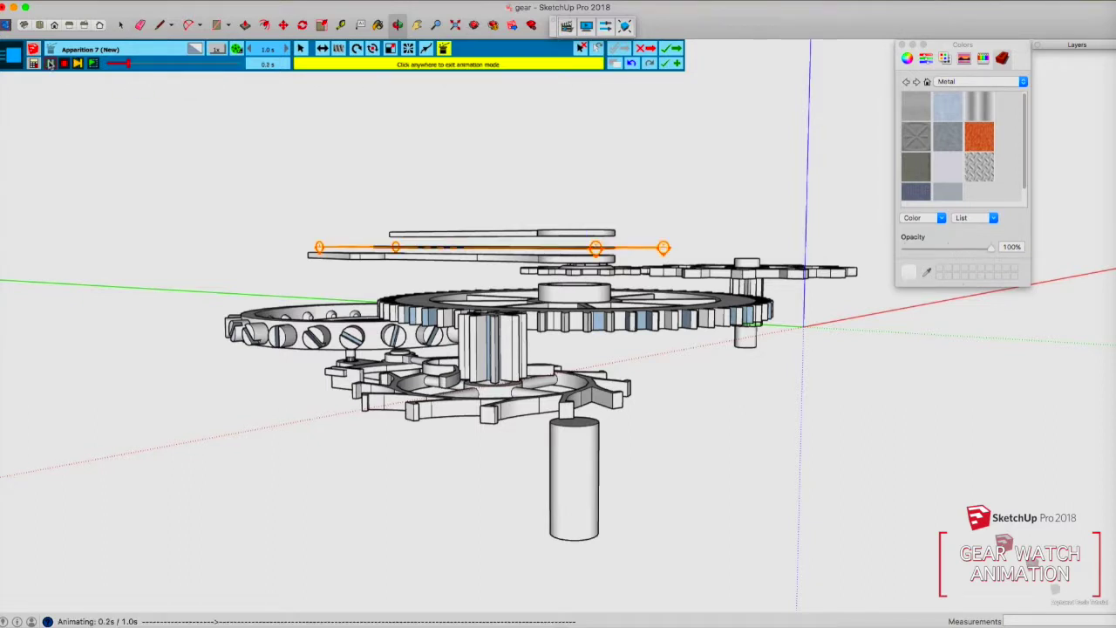
click(670, 49)
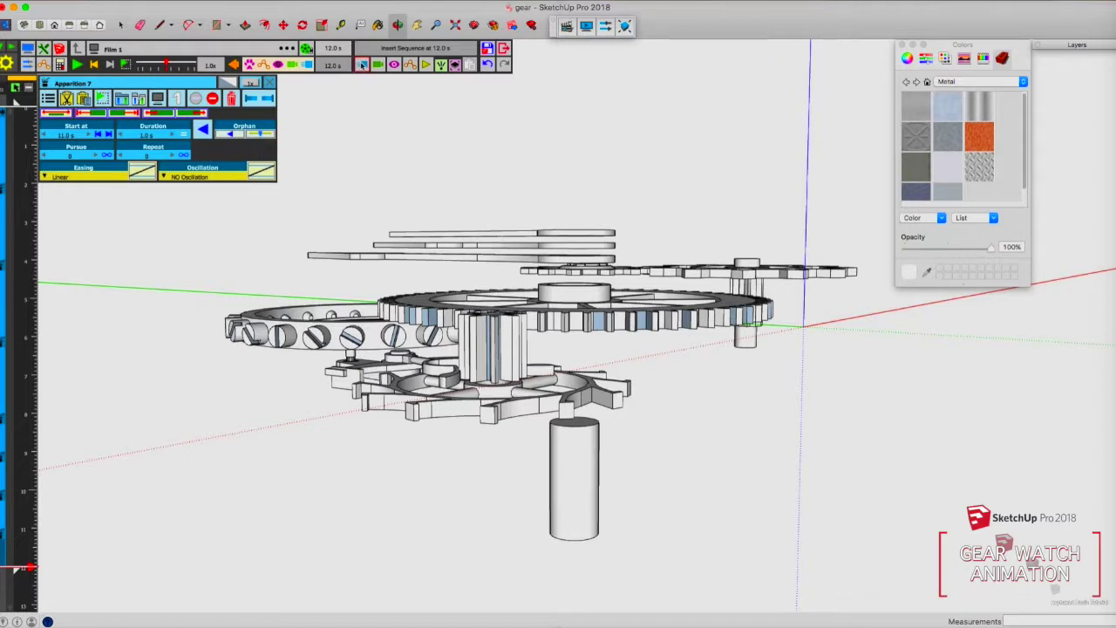
Add a 1.0 s Apparition movement at 12.0 s for the uppermost watch hand with a Z-axis plane normal, then preview and save it
click(362, 65)
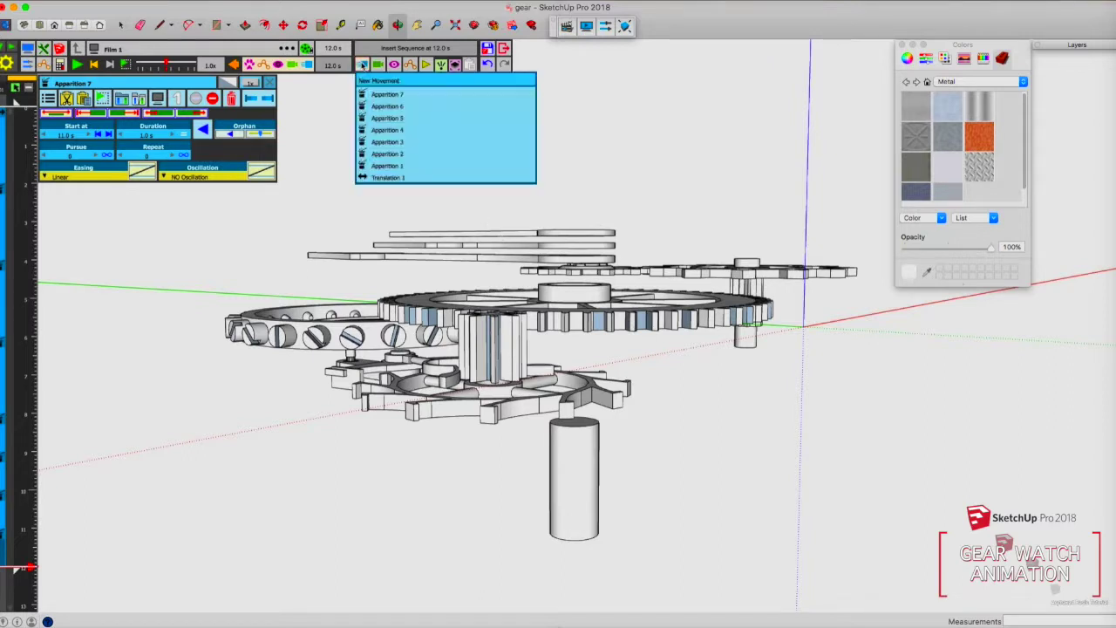
click(371, 80)
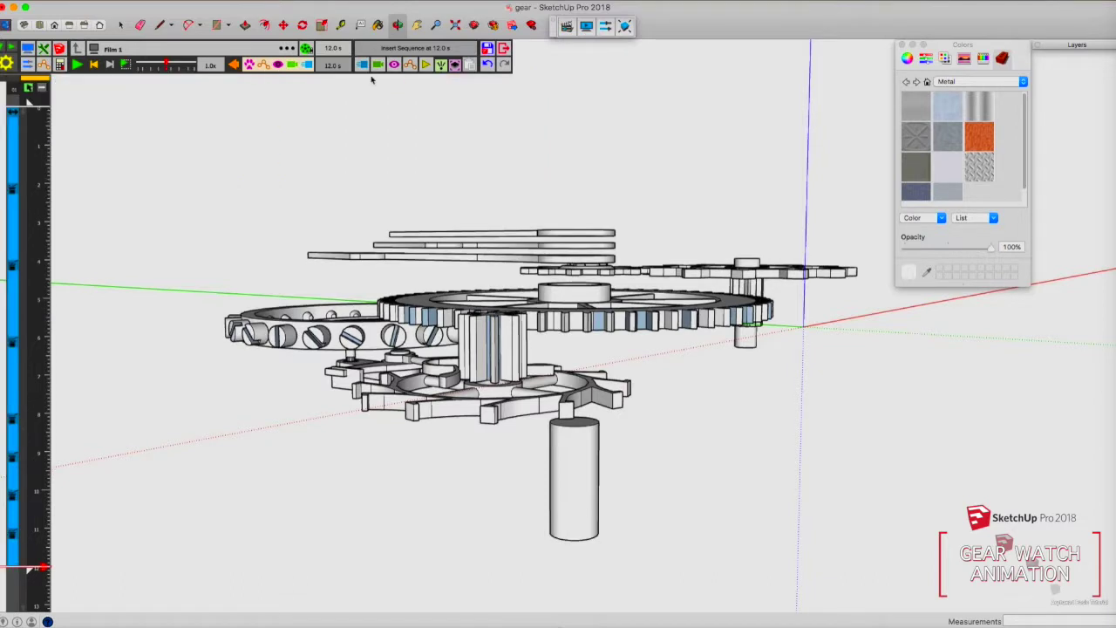
click(455, 235)
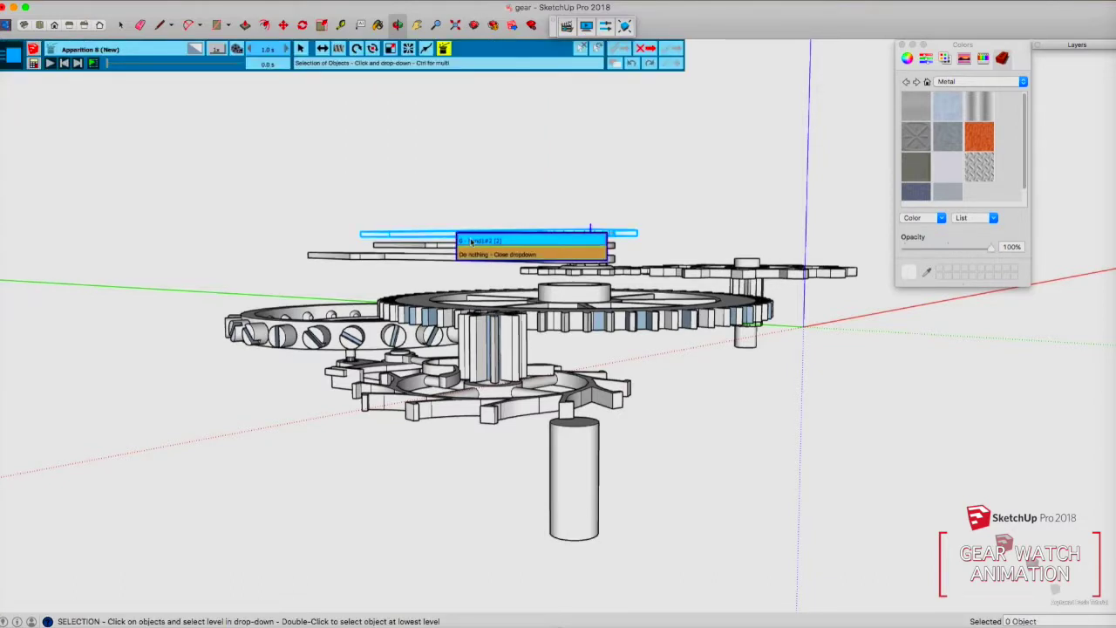
click(473, 243)
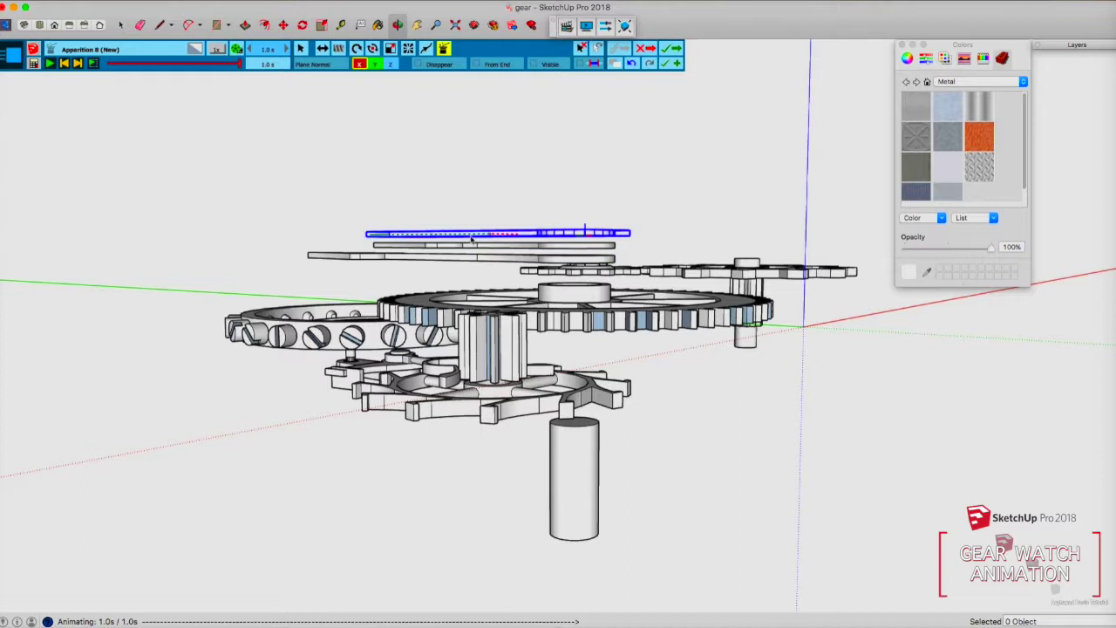
click(392, 67)
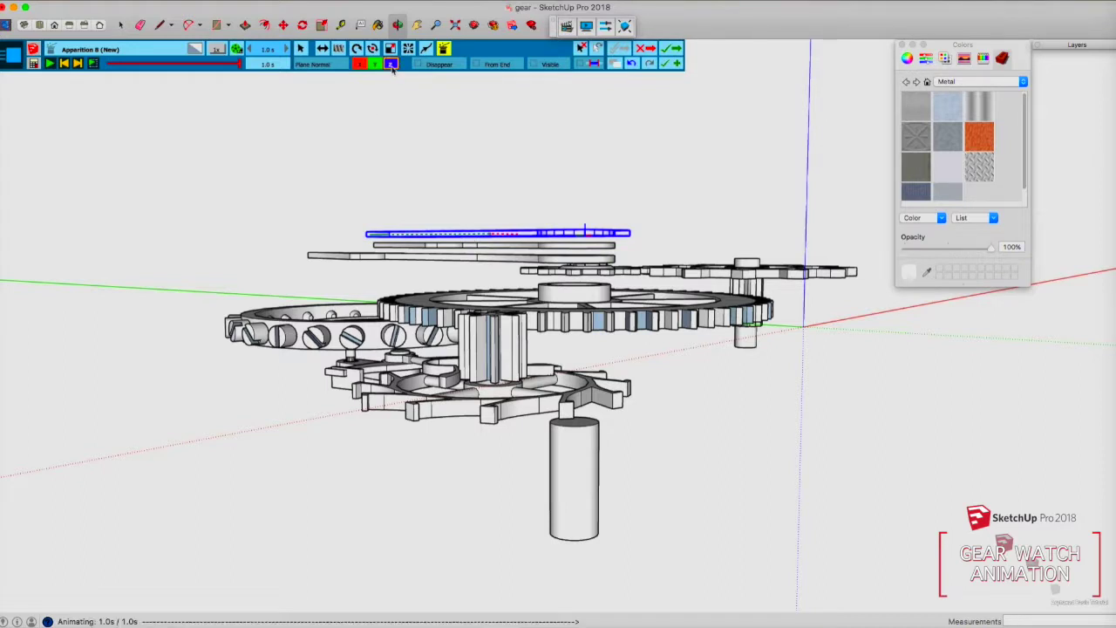
click(49, 65)
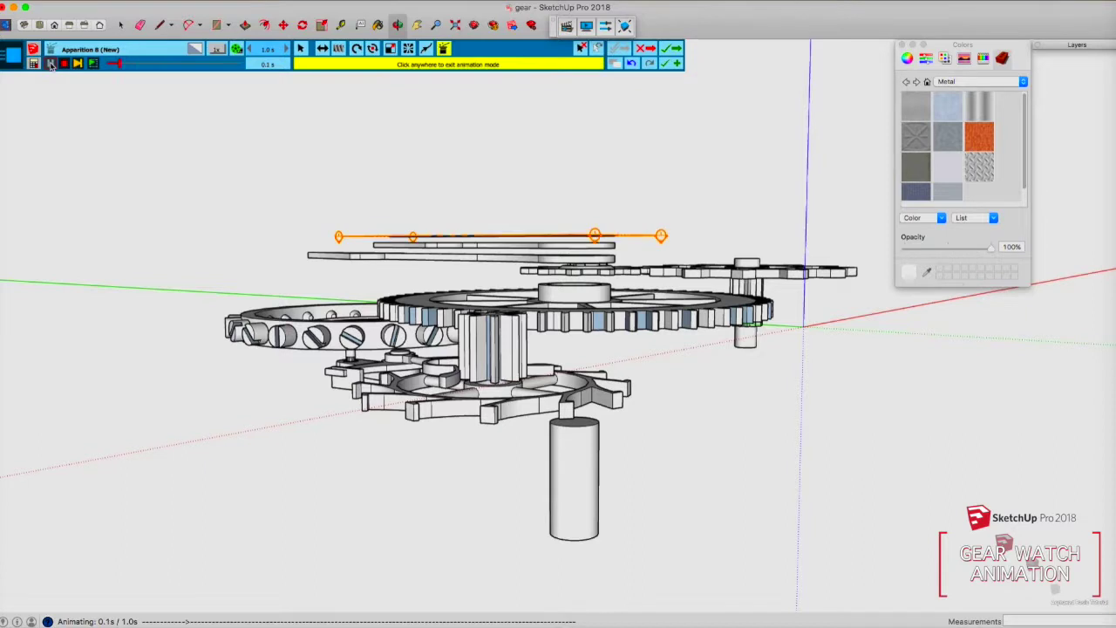
click(669, 50)
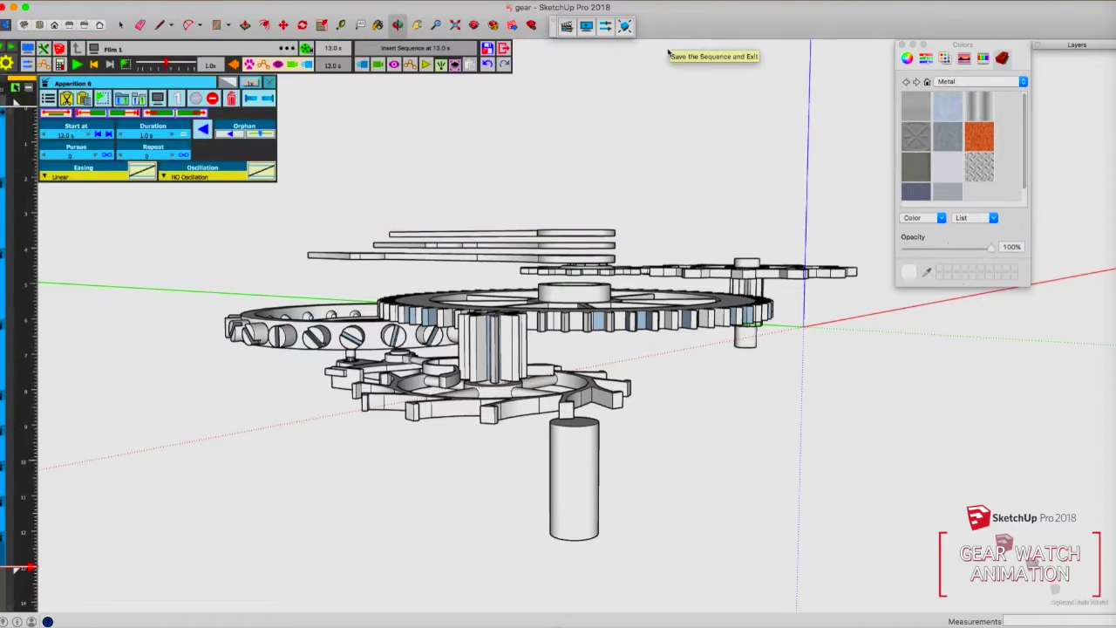
Play Film 1 to review the gears and hands from a raised, angled view
scroll(667, 126, down, 2)
middle_drag(674, 126, 630, 161)
scroll(630, 161, up, 3)
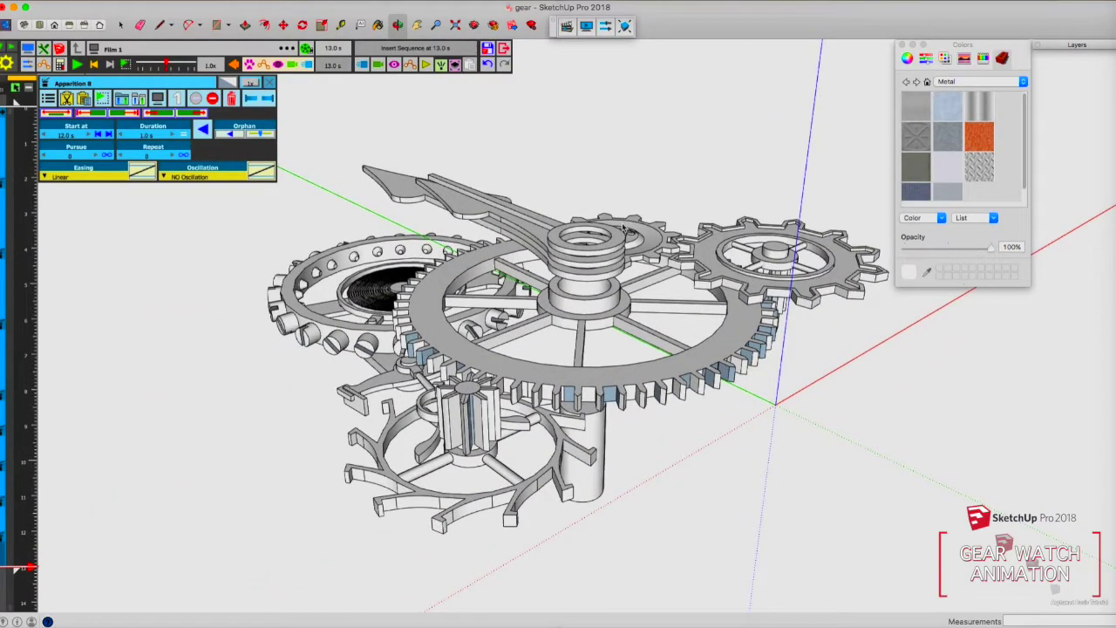
scroll(629, 203, up, 2)
scroll(629, 203, down, 3)
click(76, 64)
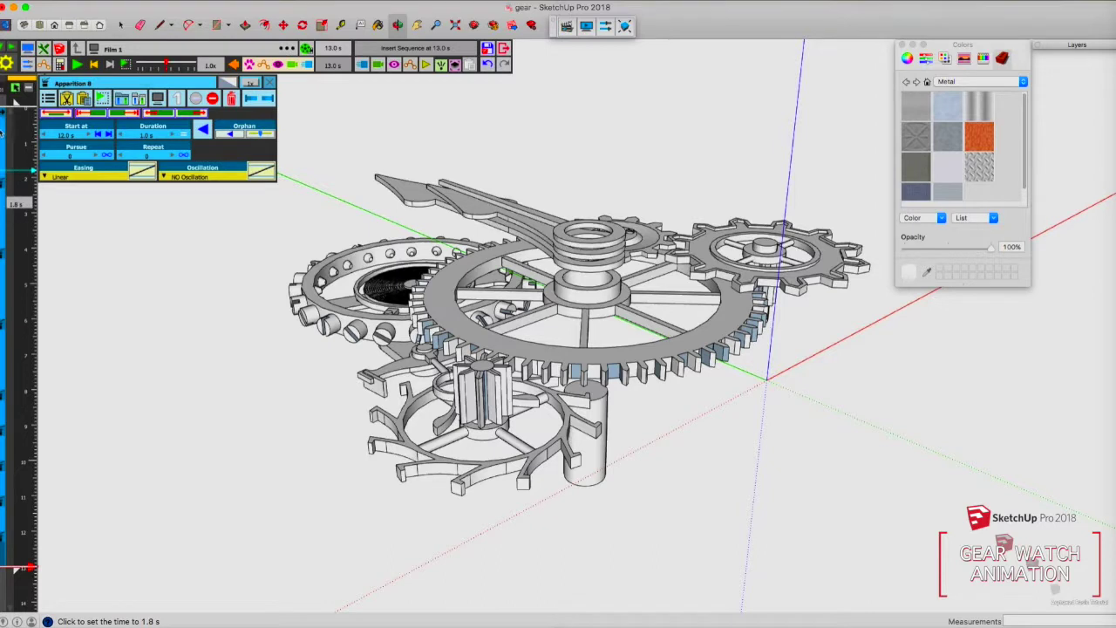
Move the cylinder's Translation 1 clip to start at 12.7 s and play the film from 1.9 s
click(3, 132)
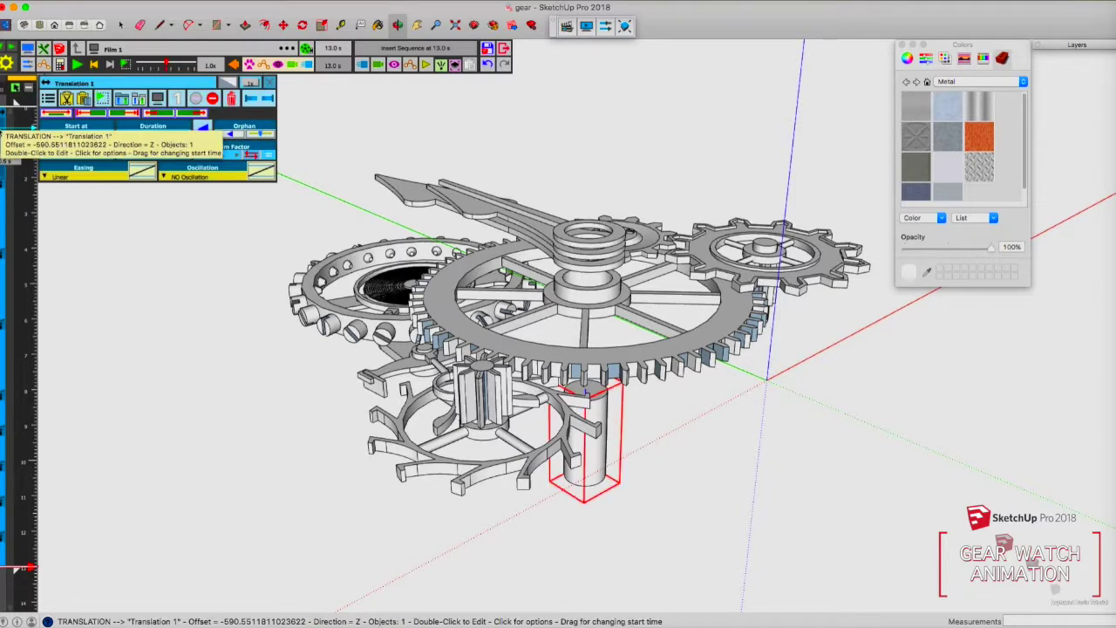
drag(3, 131, 175, 232)
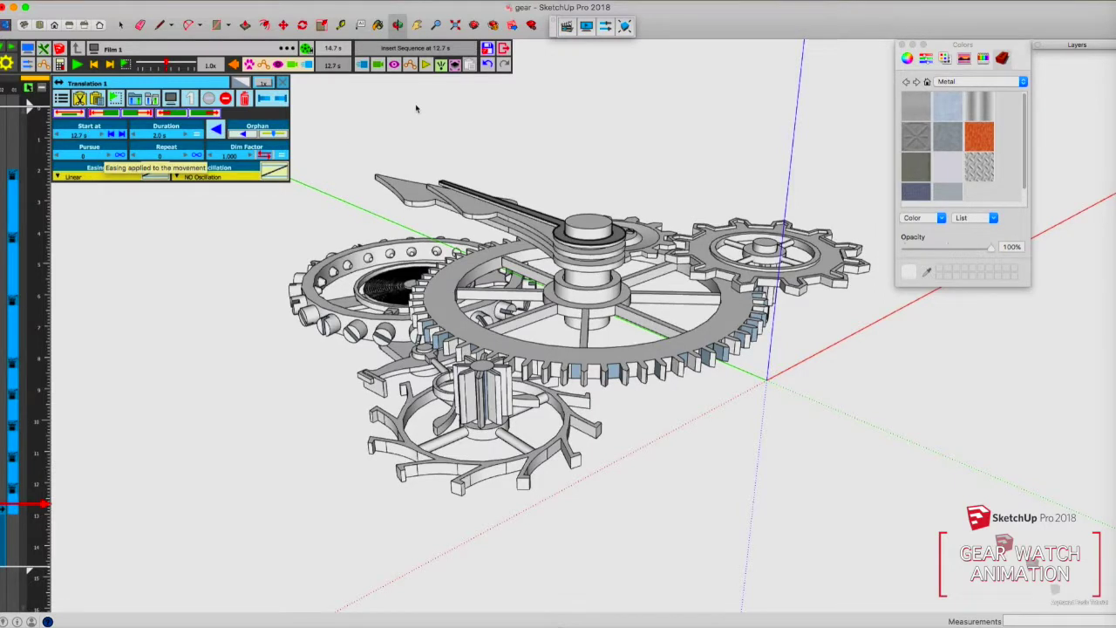
click(35, 167)
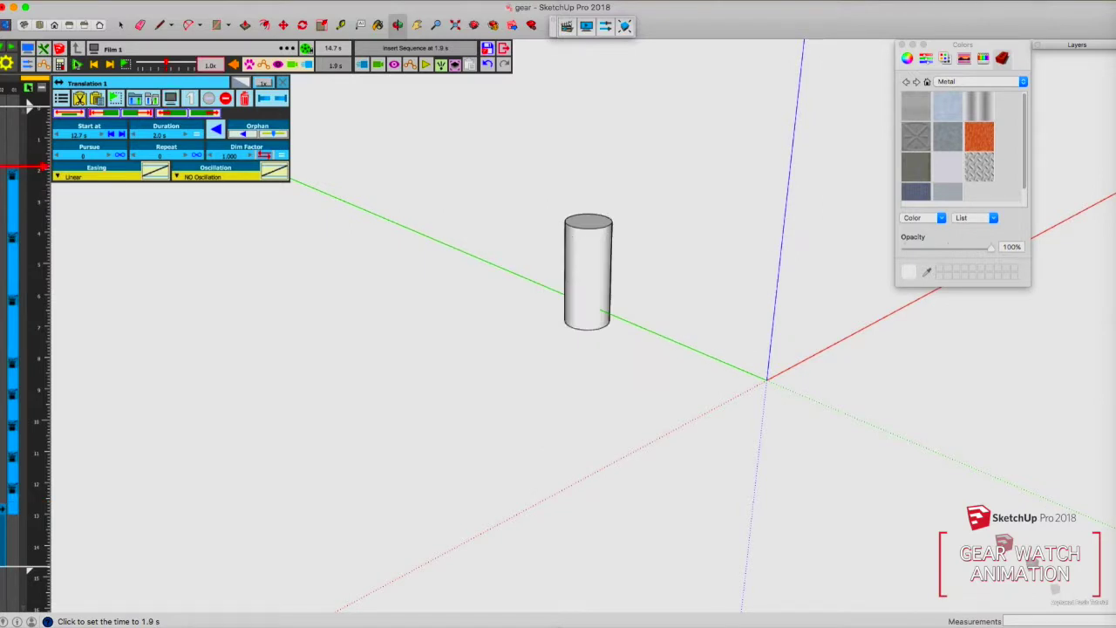
click(77, 65)
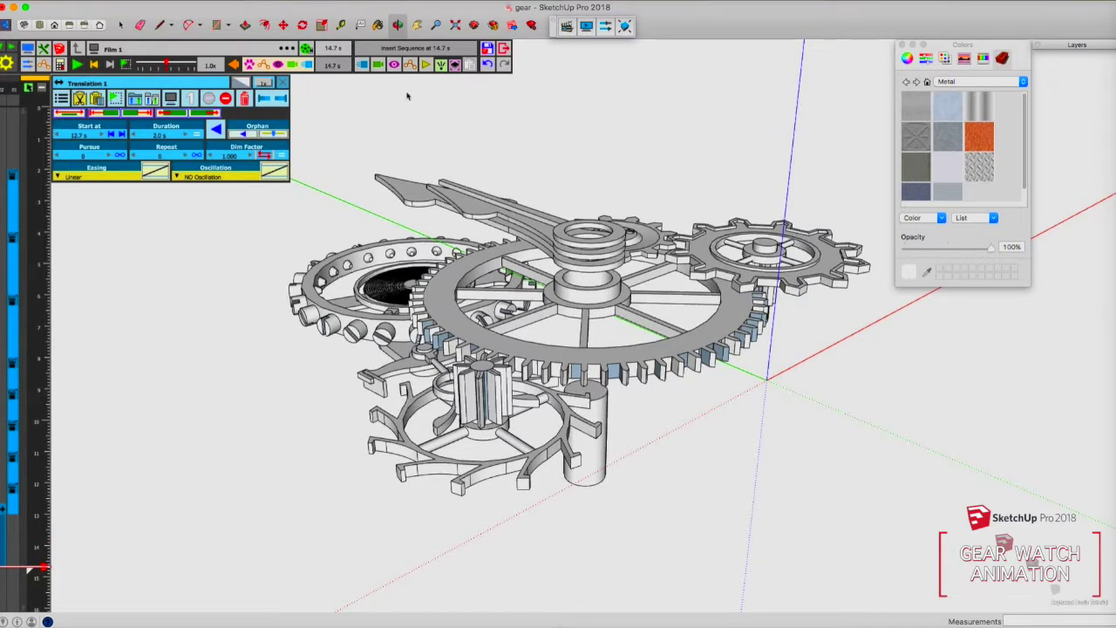
Insert a new movement at 2.0 s on the film timeline and assign it to the cylinder
click(30, 172)
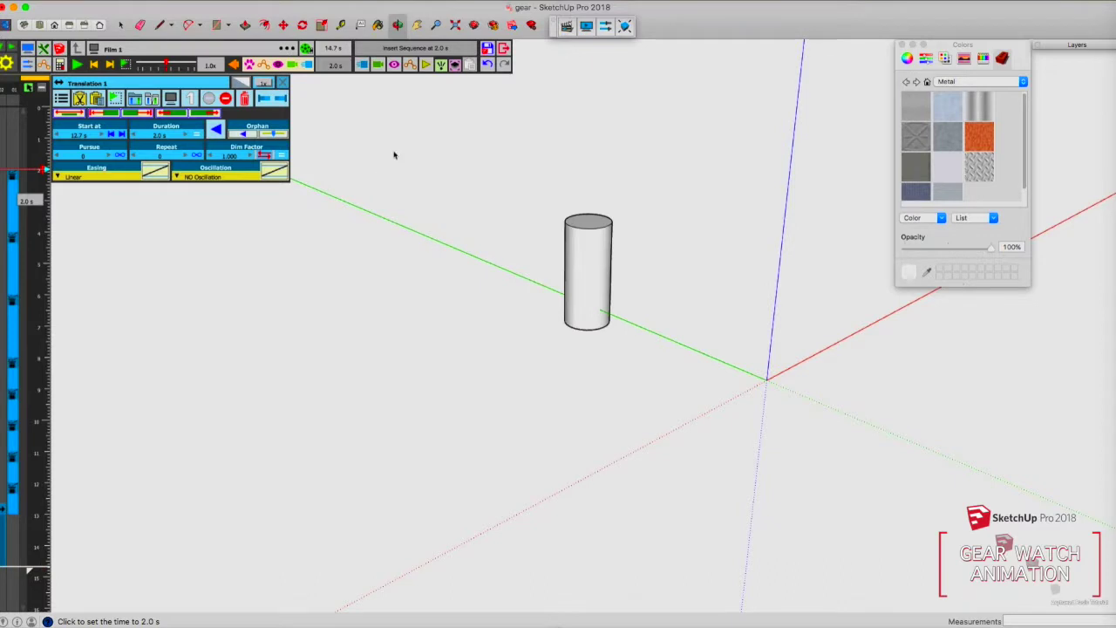
click(362, 66)
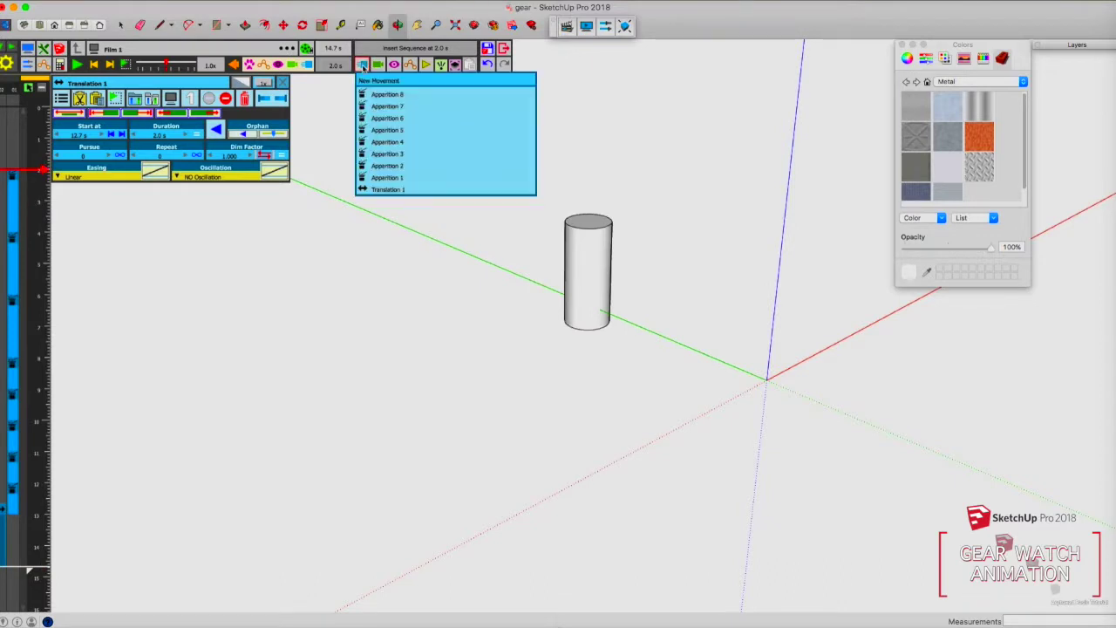
click(426, 81)
click(583, 231)
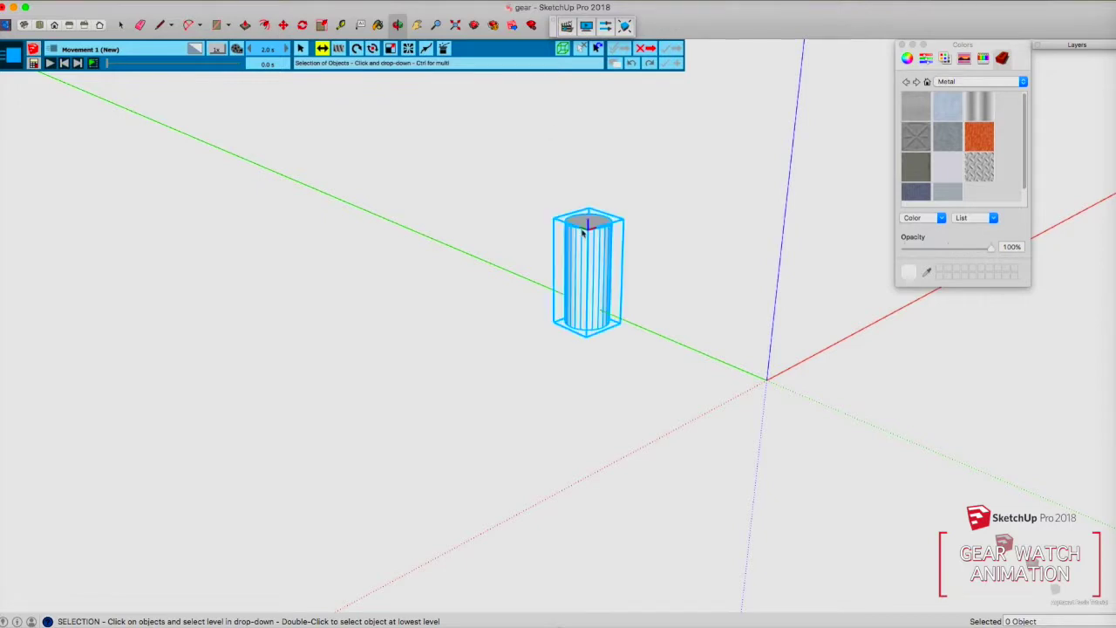
click(583, 231)
click(602, 249)
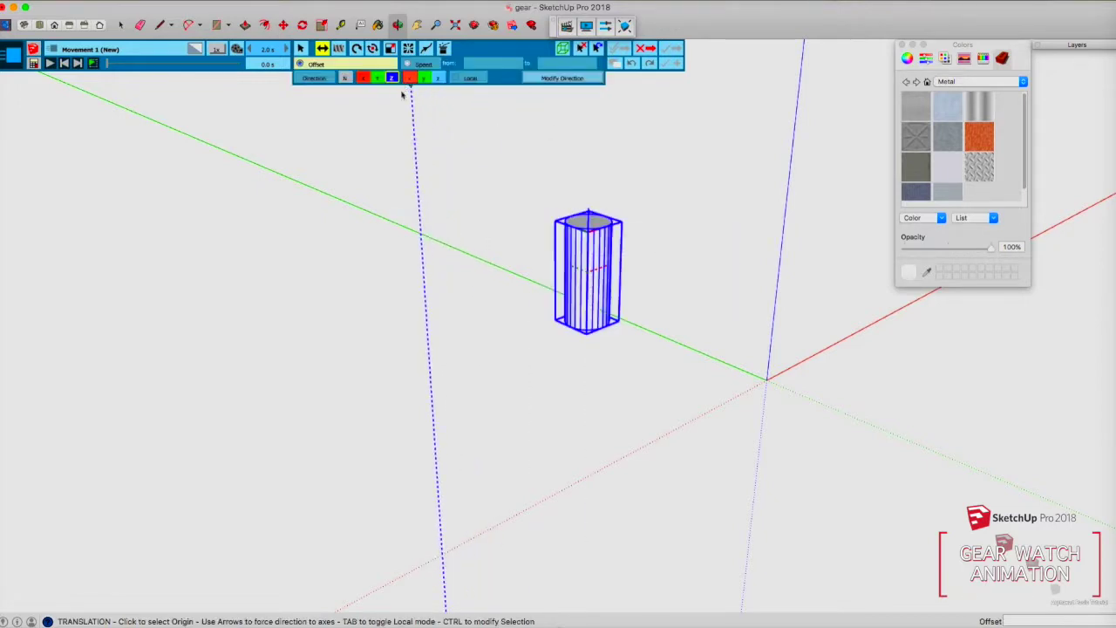
Make the cylinder's movement an Apparition with a Z-axis plane normal, preview it, and set its duration to 2.0 s
click(443, 48)
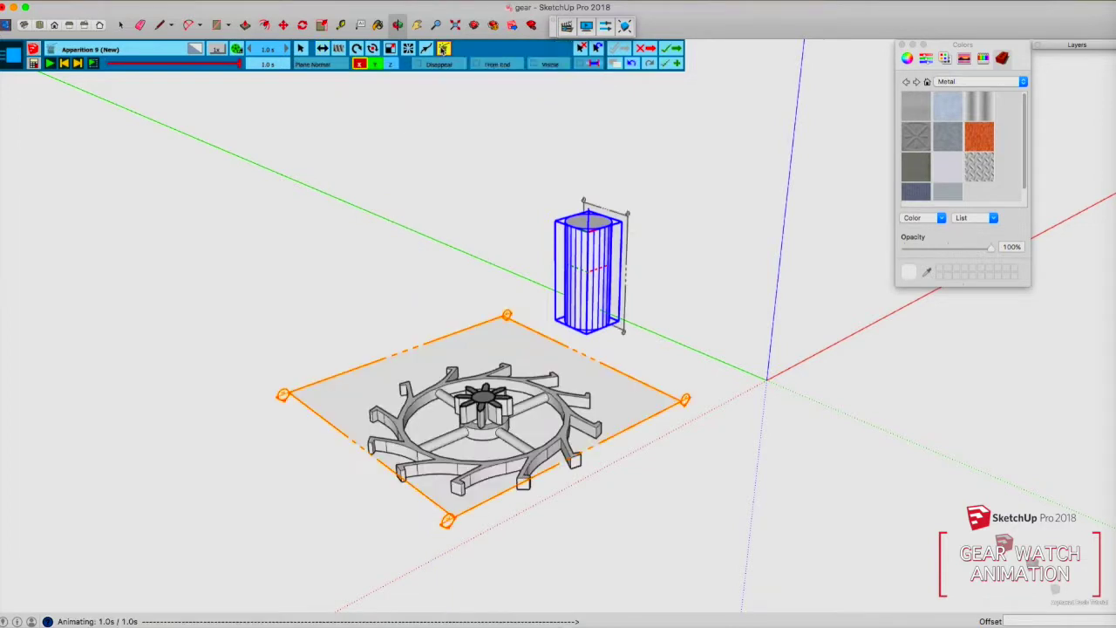
click(391, 64)
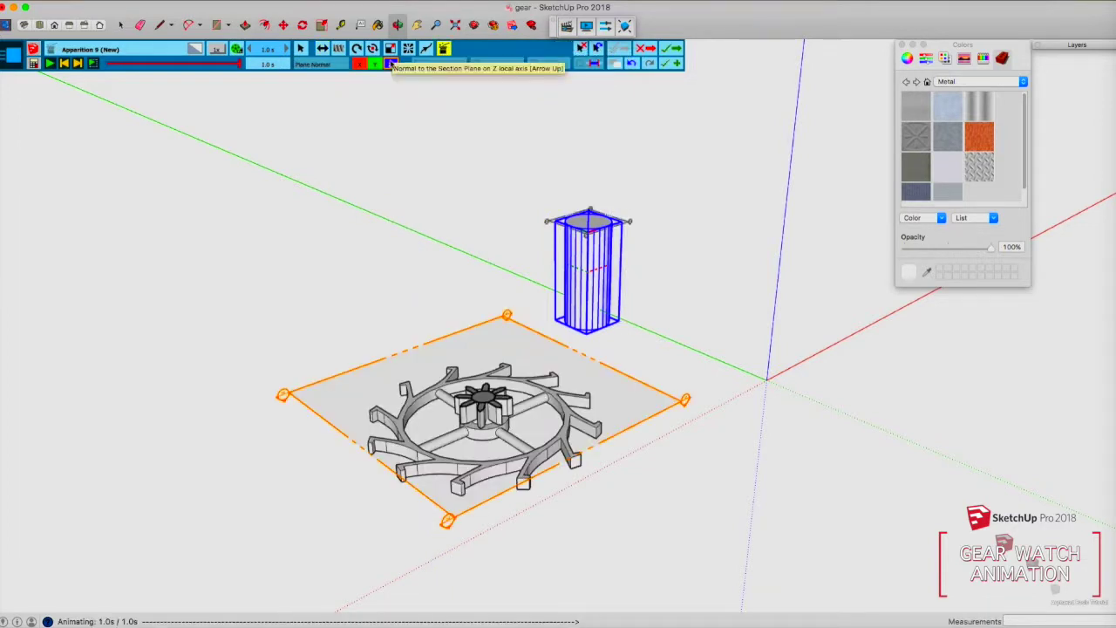
click(50, 64)
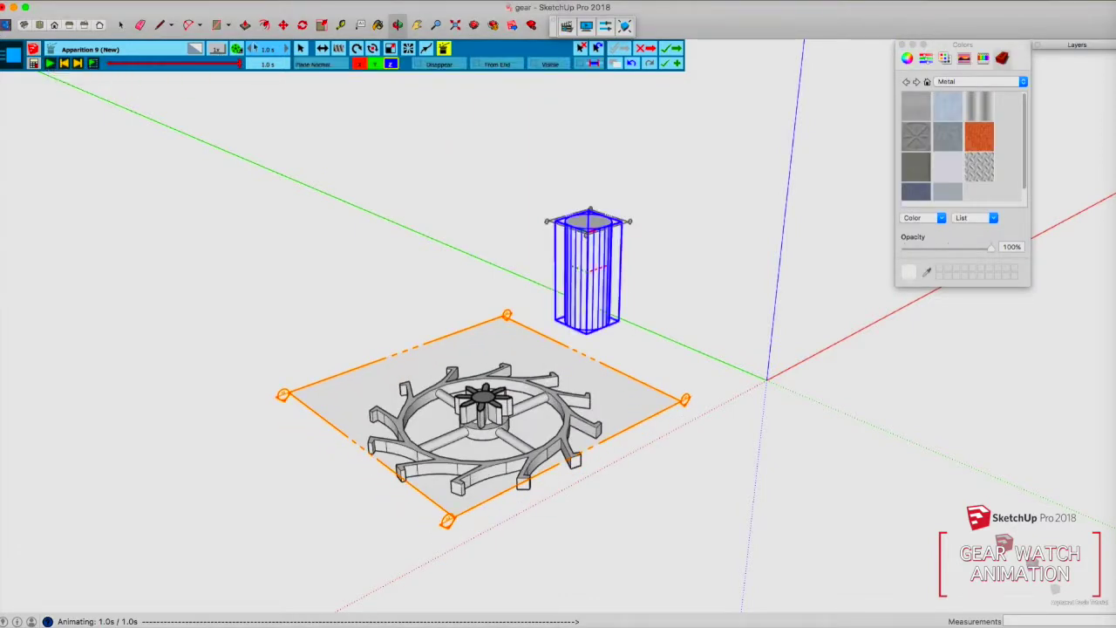
click(285, 49)
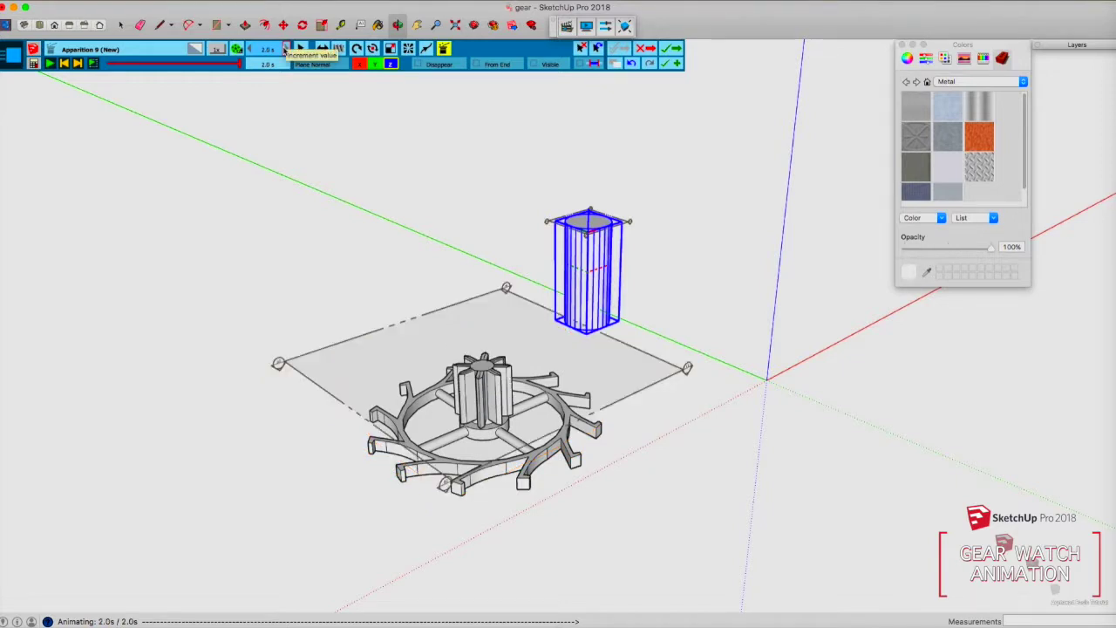
Preview and save the cylinder's apparition, then play the film from 1.9 s
click(49, 64)
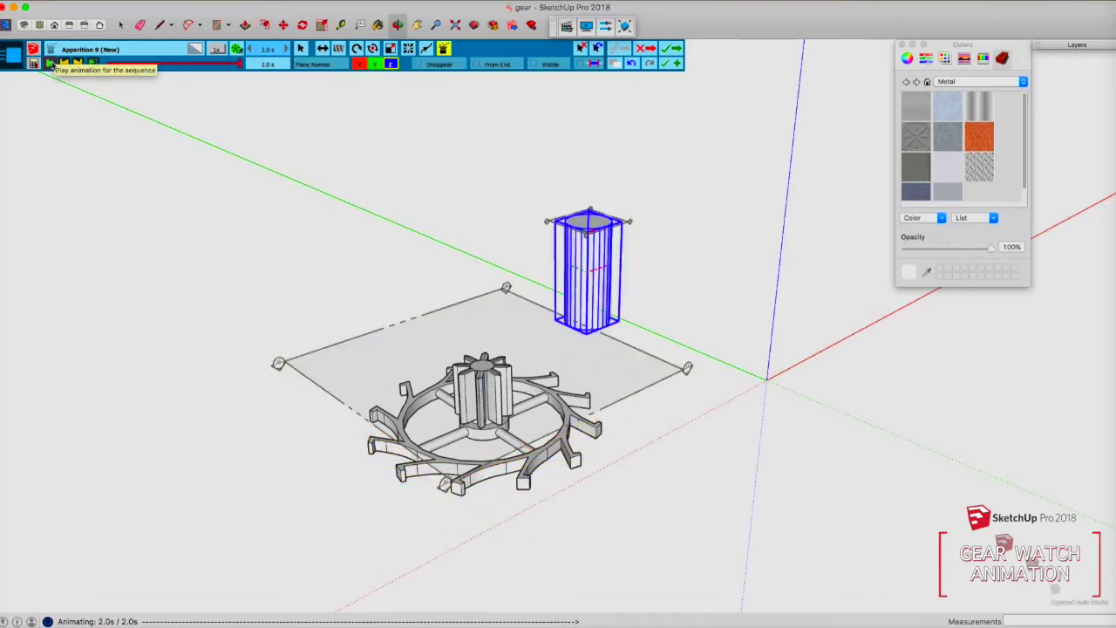
click(669, 49)
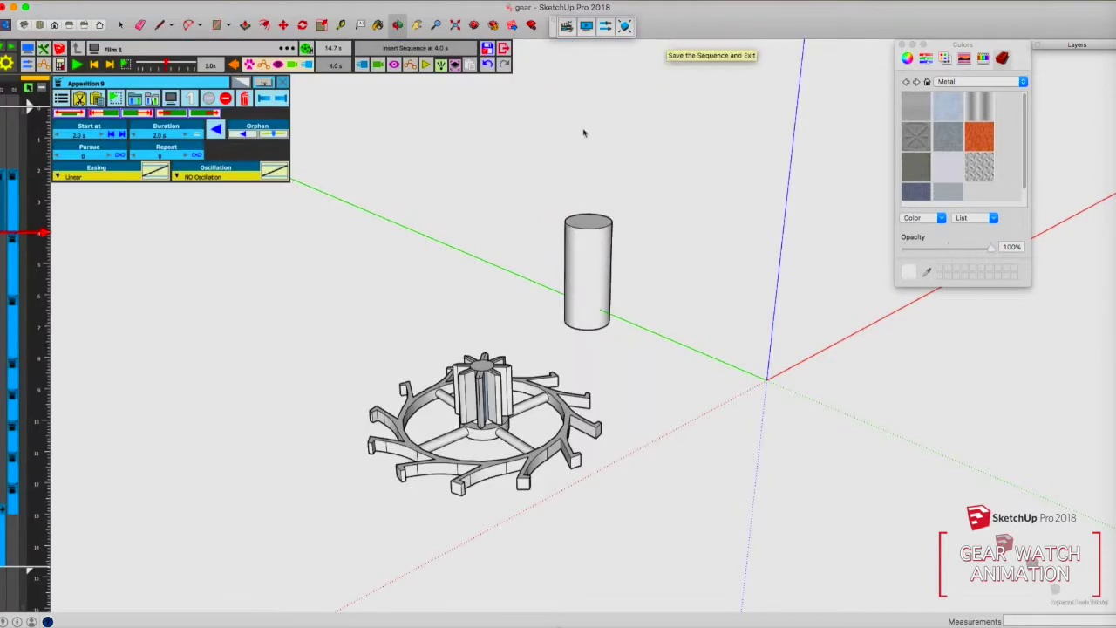
click(35, 167)
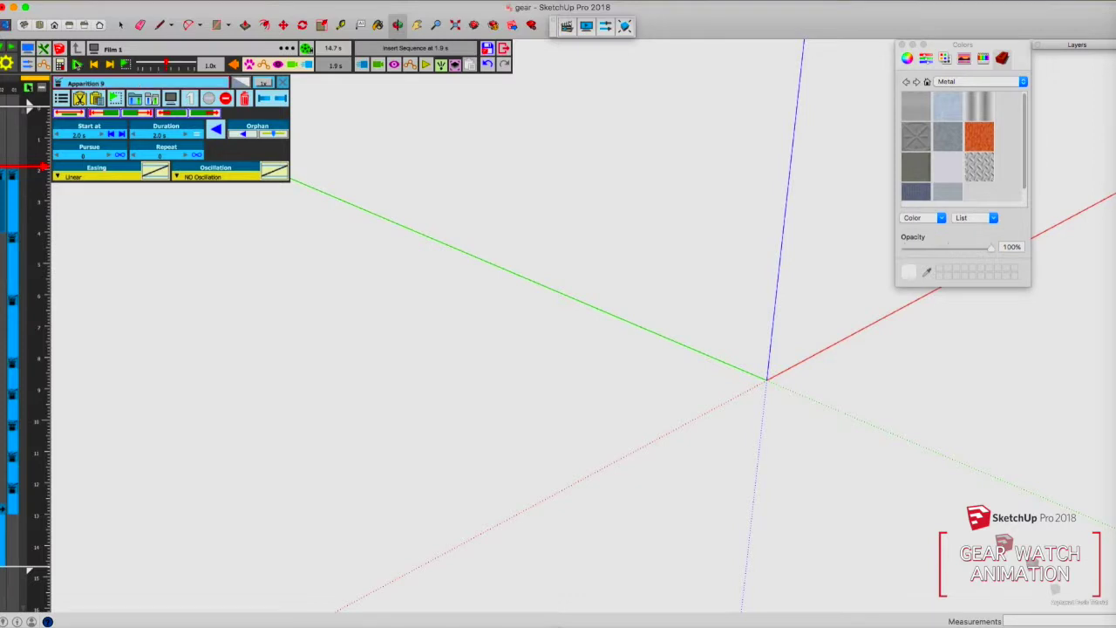
click(77, 65)
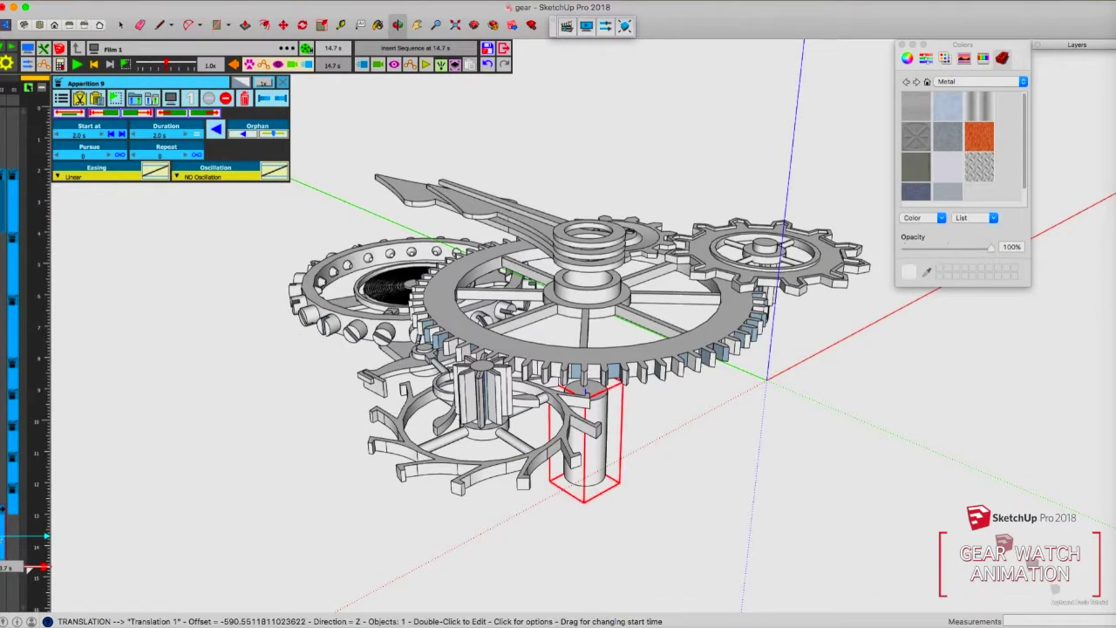
Copy the cylinder's Translation 1 clip, paste it at the end of the film timeline at 14.7 s and reverse the copy
click(5, 522)
right_click(18, 534)
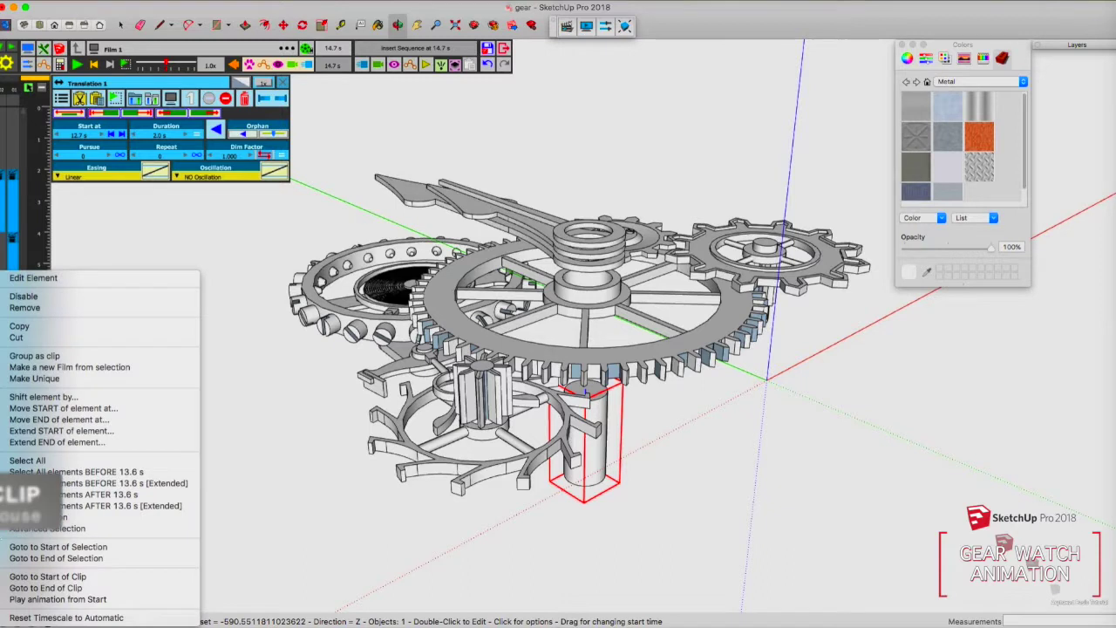
click(19, 325)
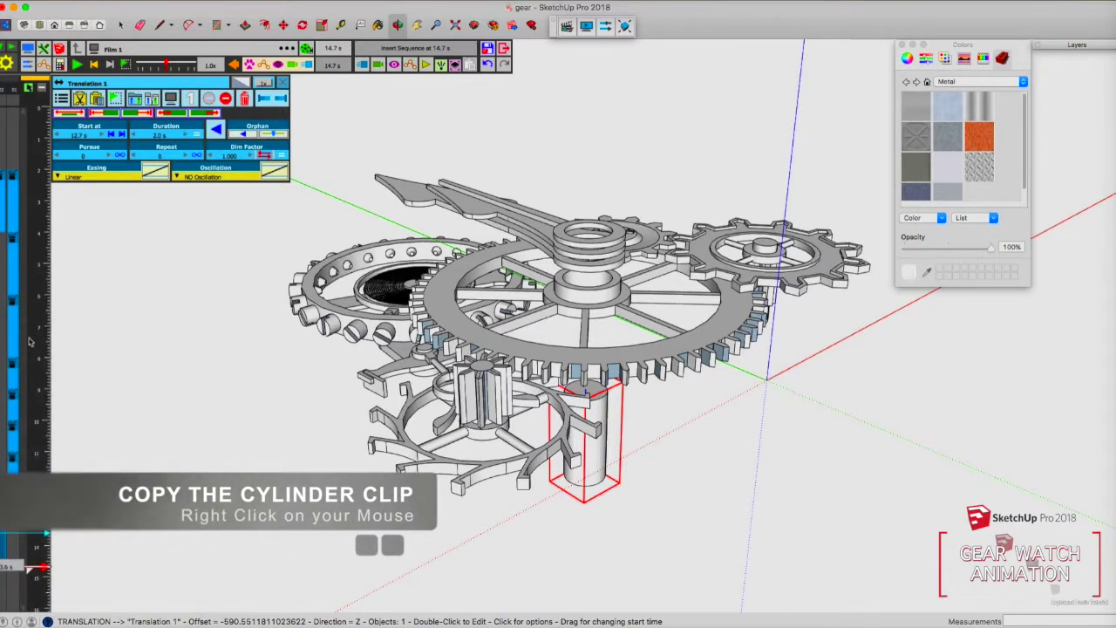
right_click(8, 567)
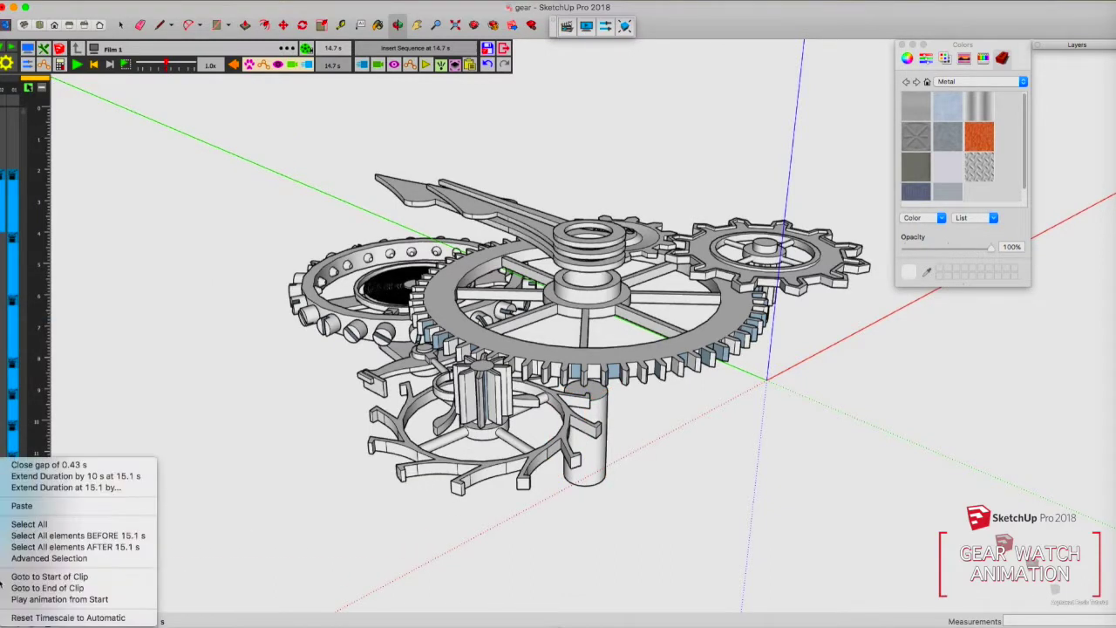
click(21, 507)
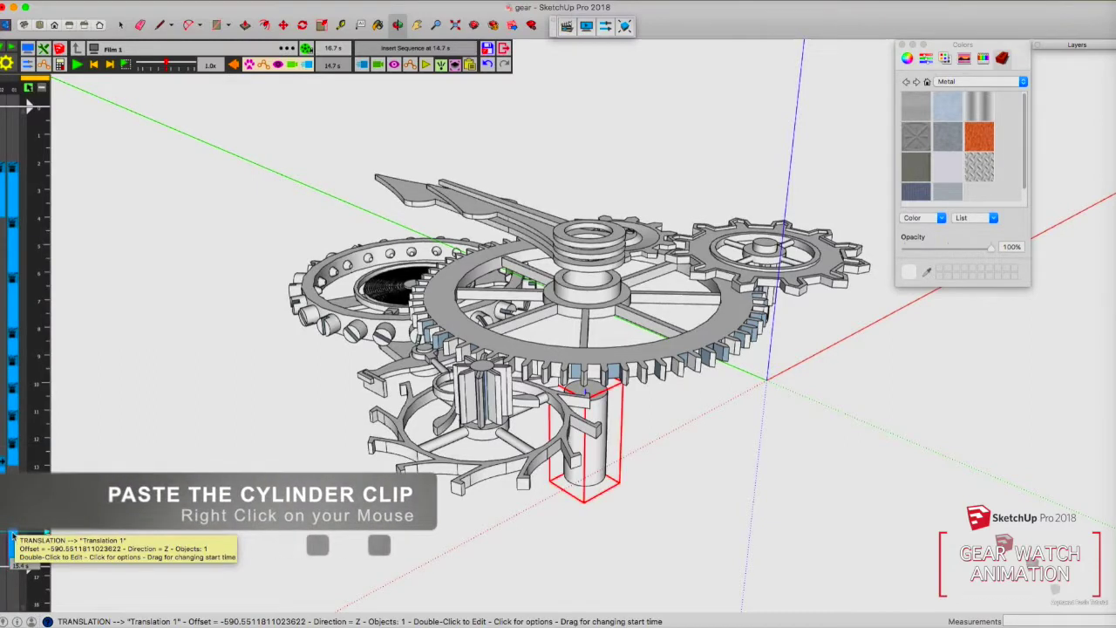
click(11, 537)
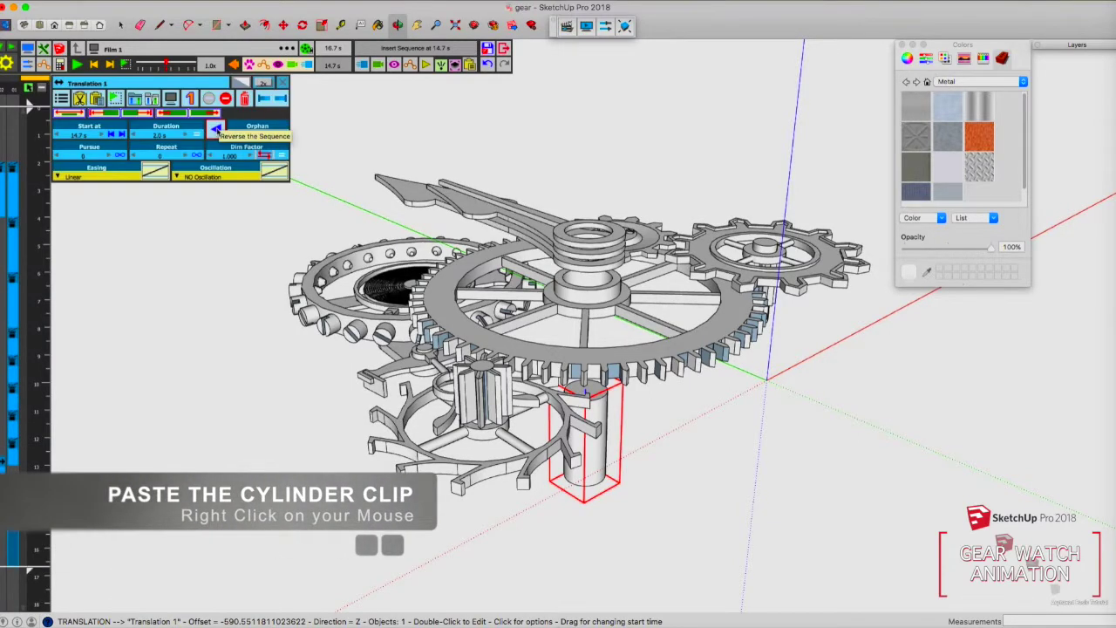
click(216, 131)
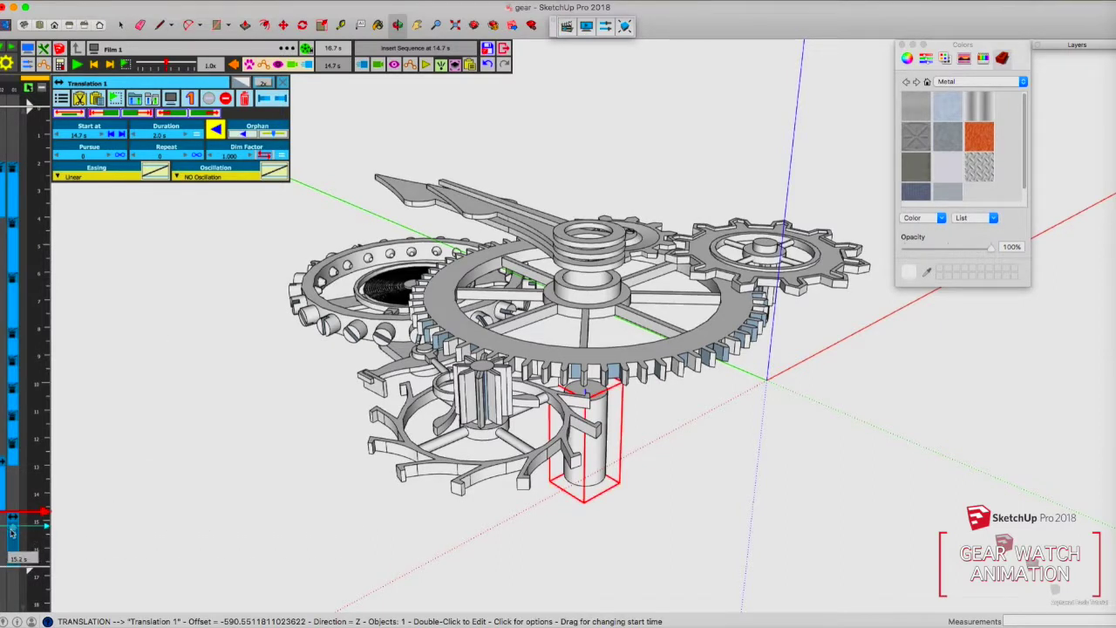
Play the film from 12.4 s to check the cylinder's forward and reversed translations
click(36, 454)
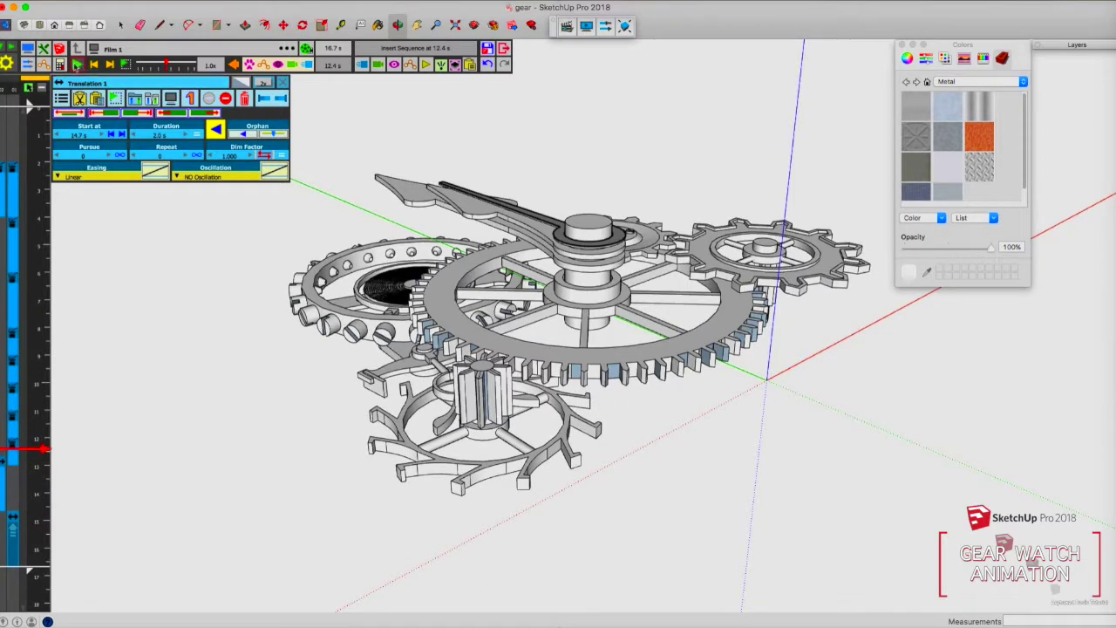
click(77, 64)
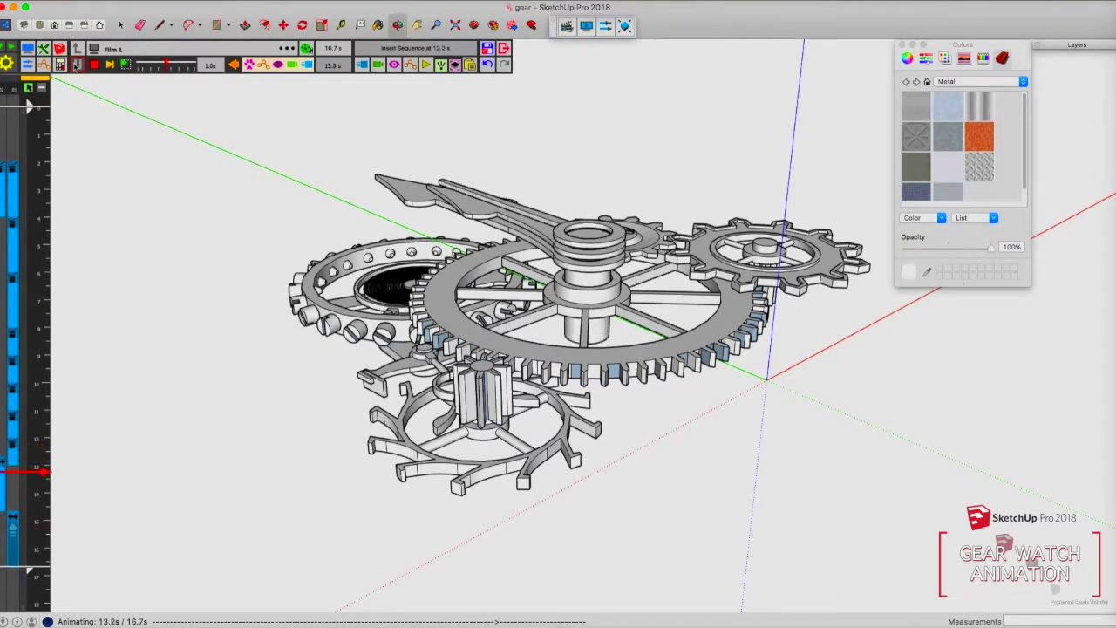
click(77, 65)
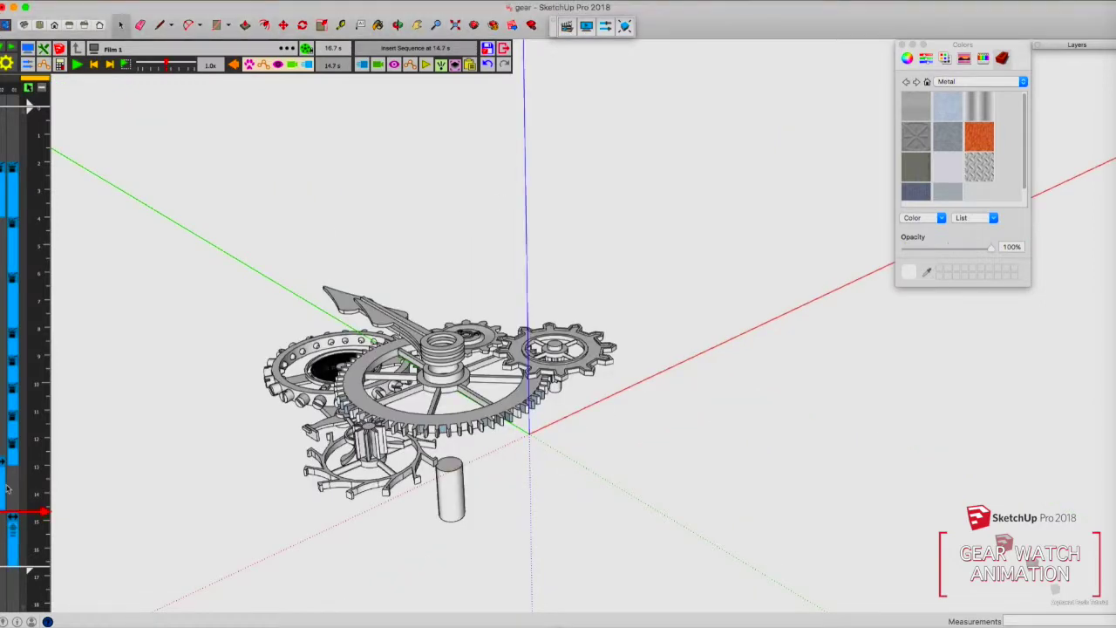
Edit the reversed cylinder translation with start and end speeds of -10.00 m/s and save the sequence
click(12, 532)
right_click(12, 532)
click(47, 277)
click(493, 68)
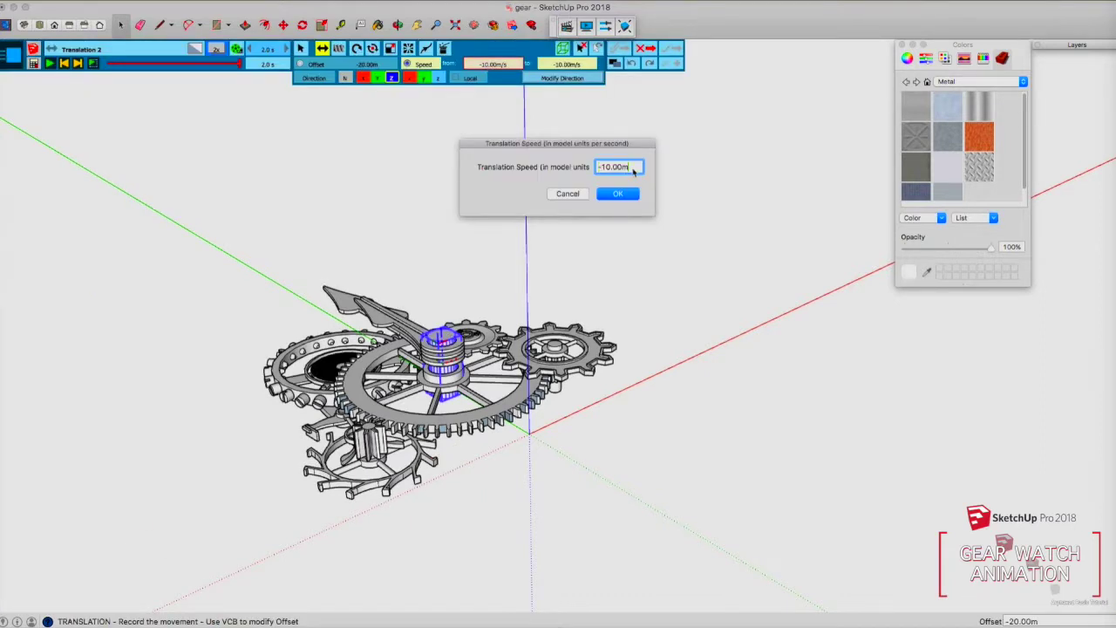
click(613, 194)
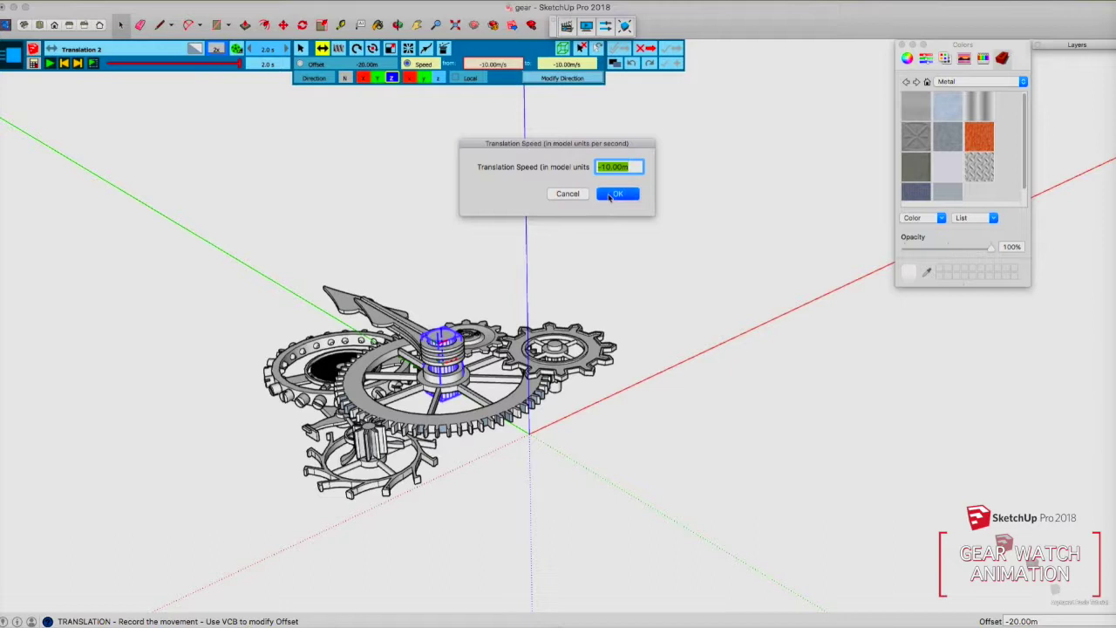
click(580, 65)
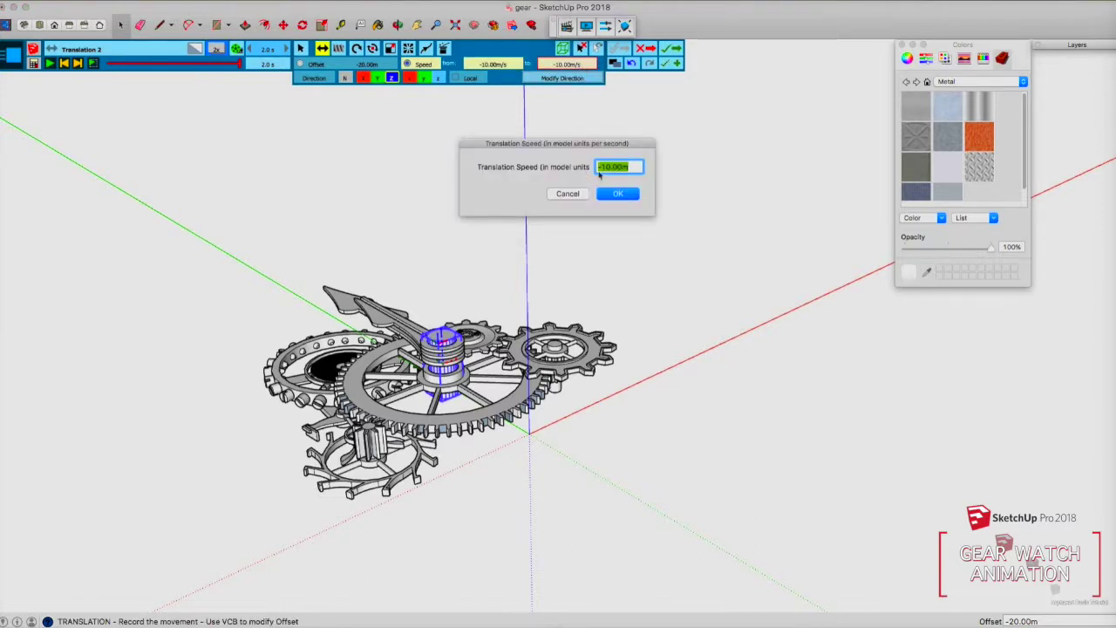
click(614, 194)
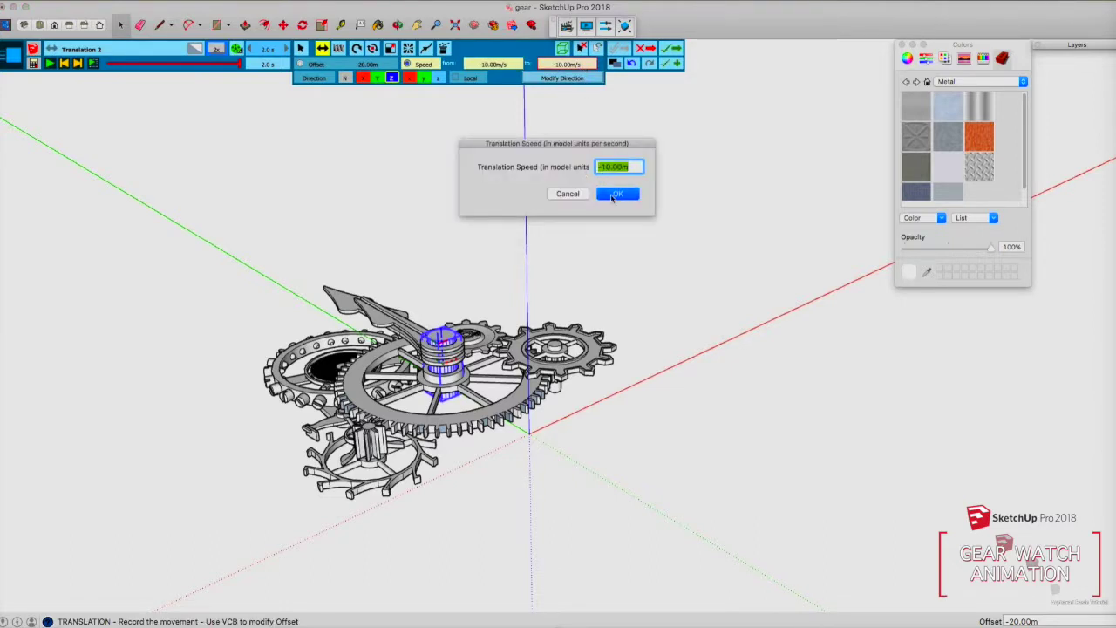
click(671, 52)
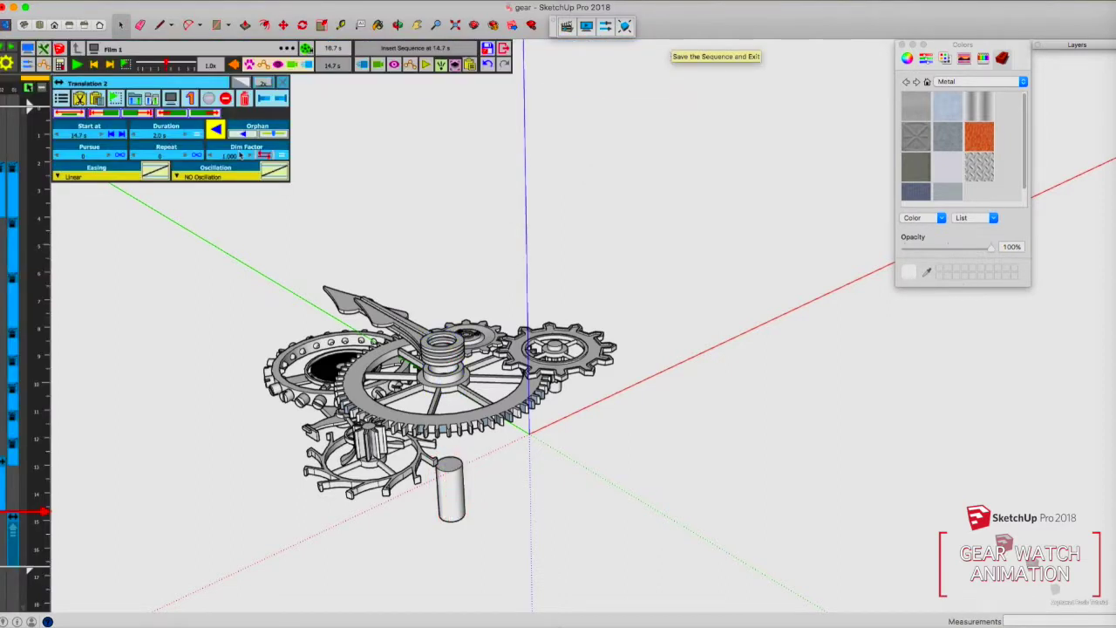
Play the film from 12.5 s to review the cylinder moving out and back, and deselect the translation clip
click(41, 453)
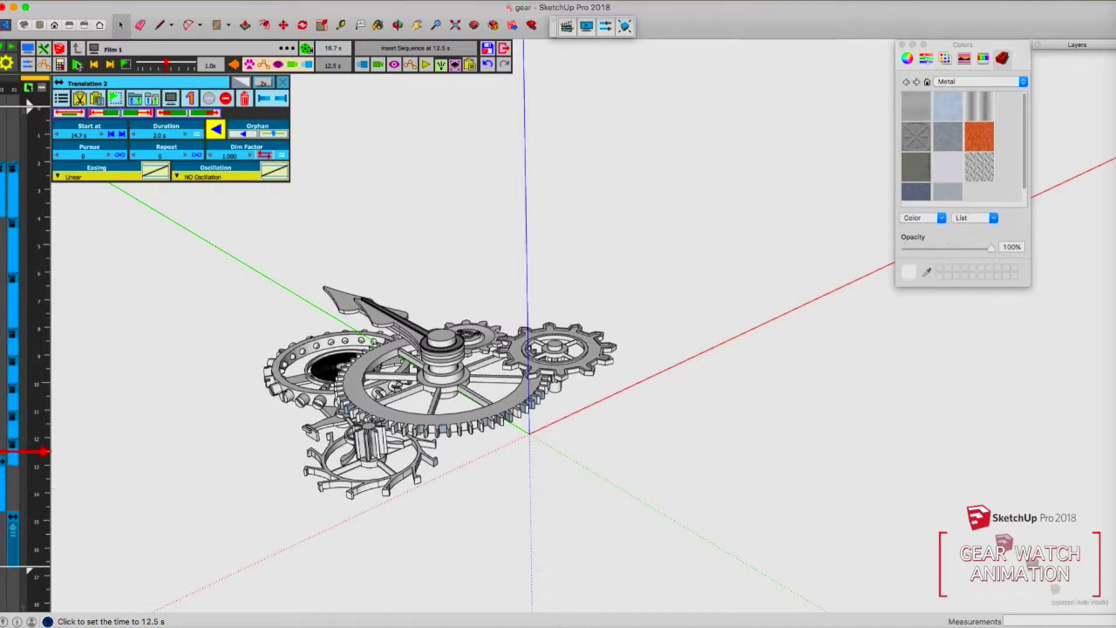
click(77, 65)
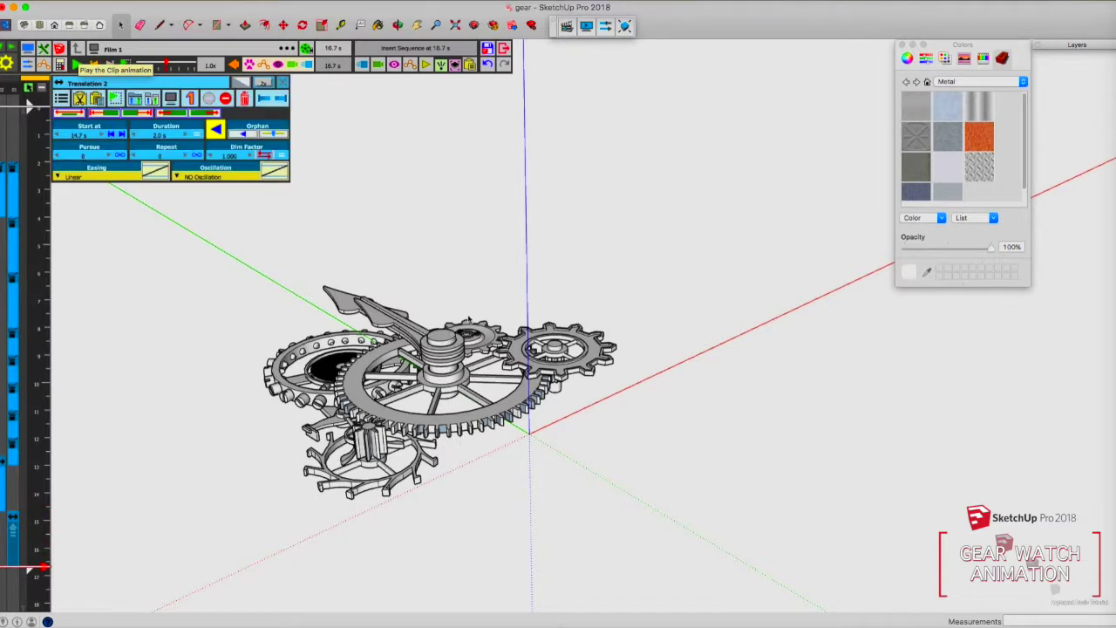
click(412, 250)
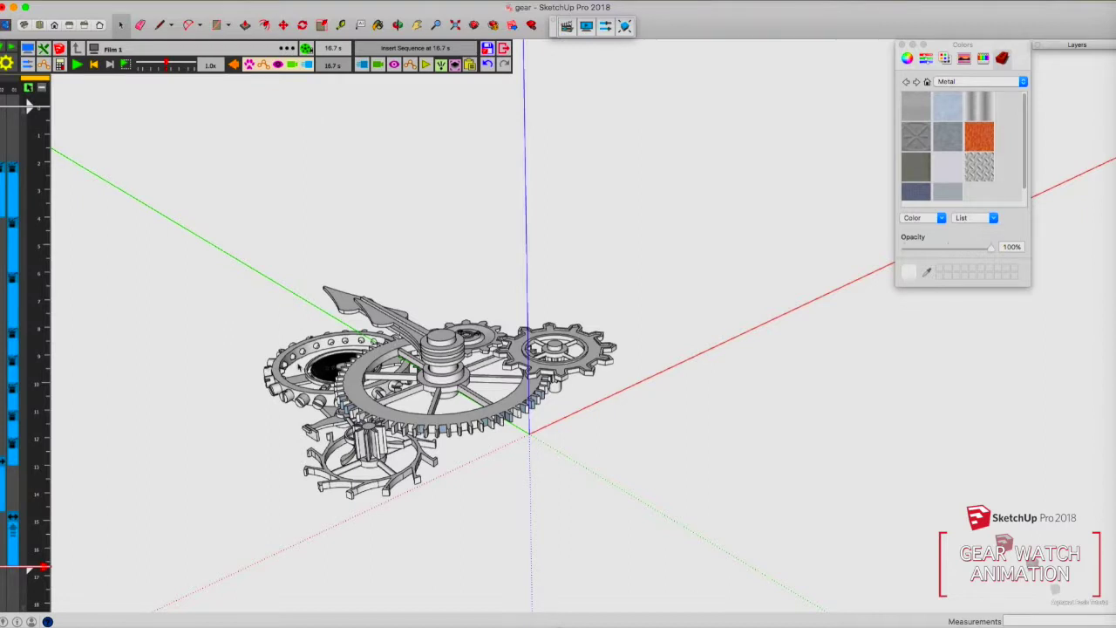
Insert a new Explosion movement at 16.7 s on the film timeline and assign it to the screw-rimmed balance wheel group
click(362, 67)
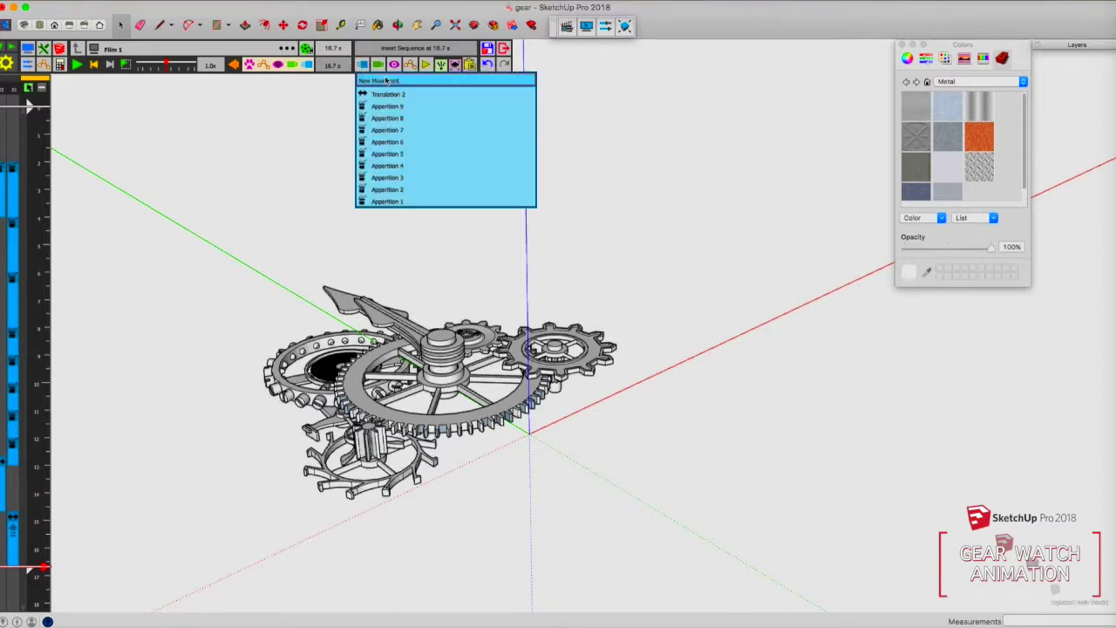
click(431, 81)
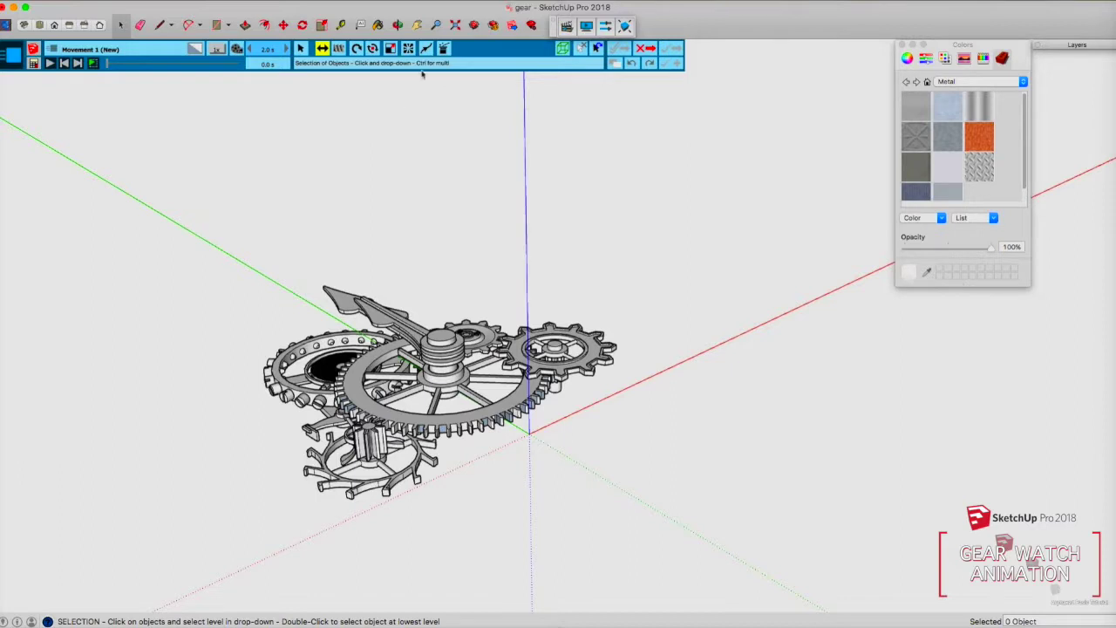
click(407, 49)
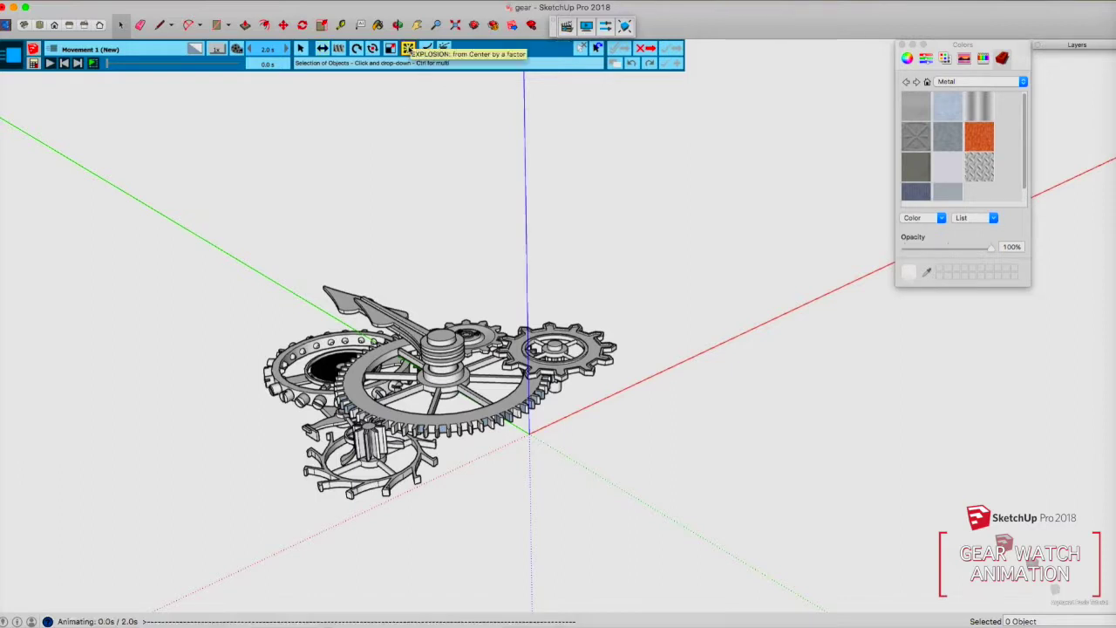
click(302, 349)
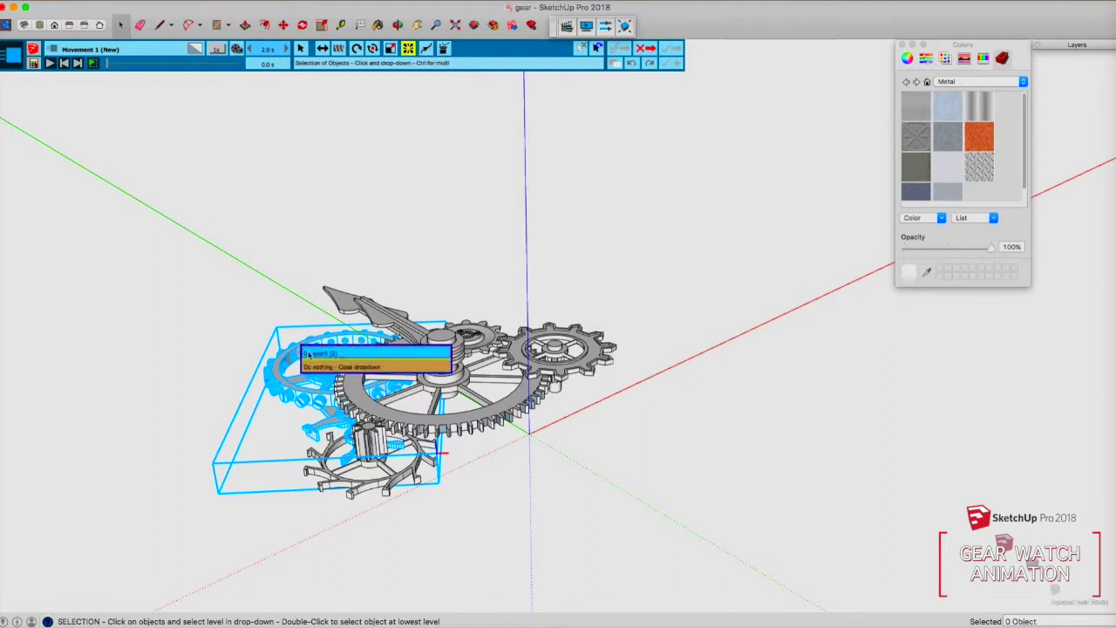
click(311, 353)
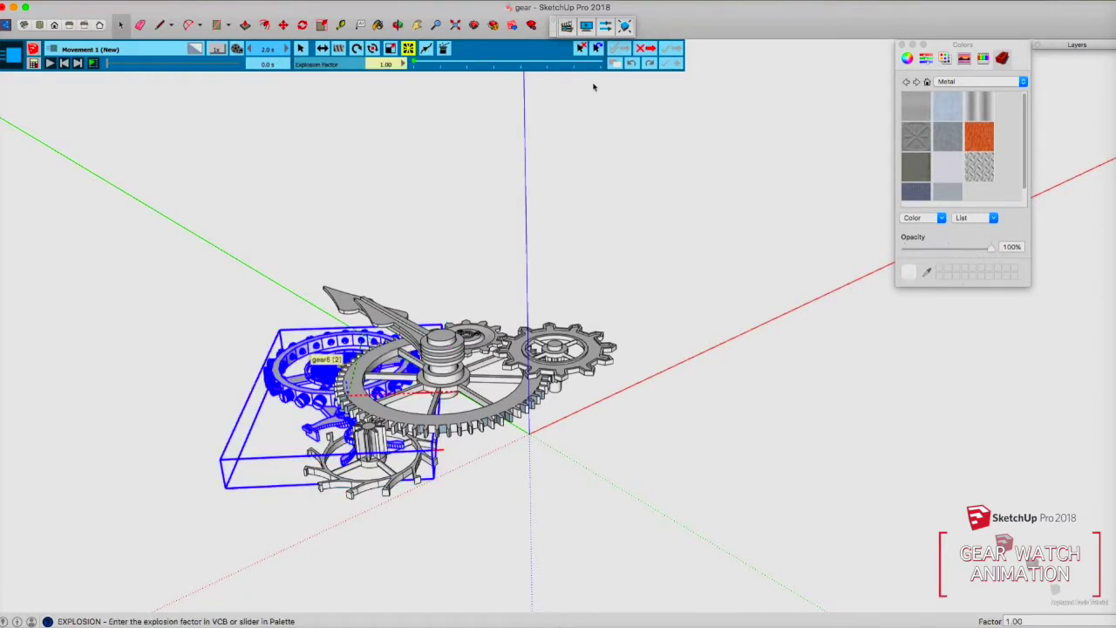
Set the balance wheel's explosion factor to 3.00, preview the movement and save it
click(418, 65)
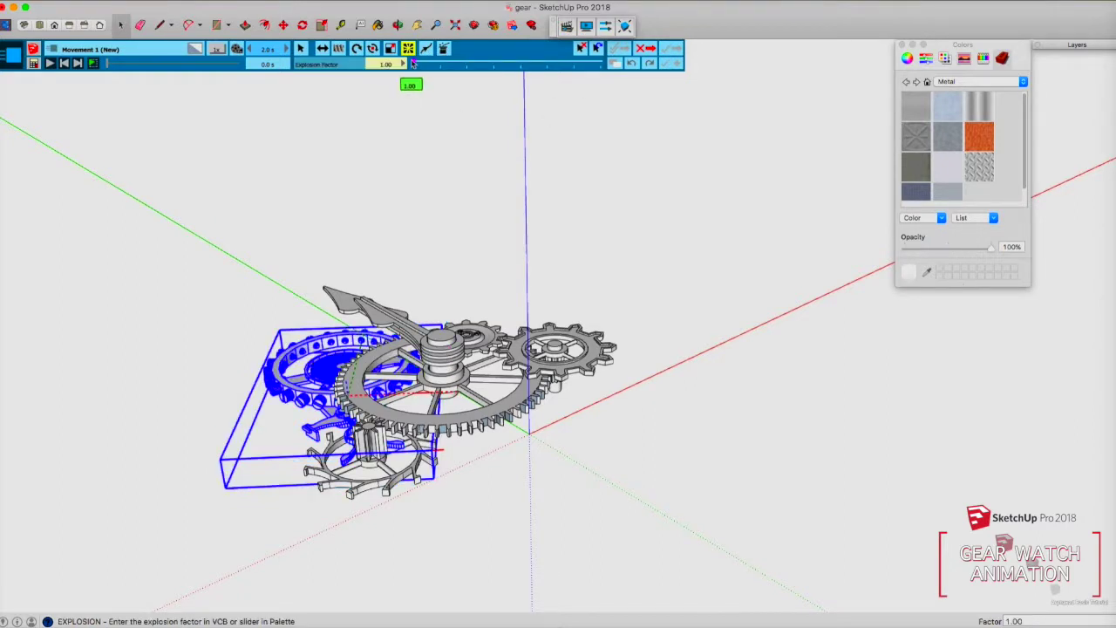
drag(421, 66, 470, 68)
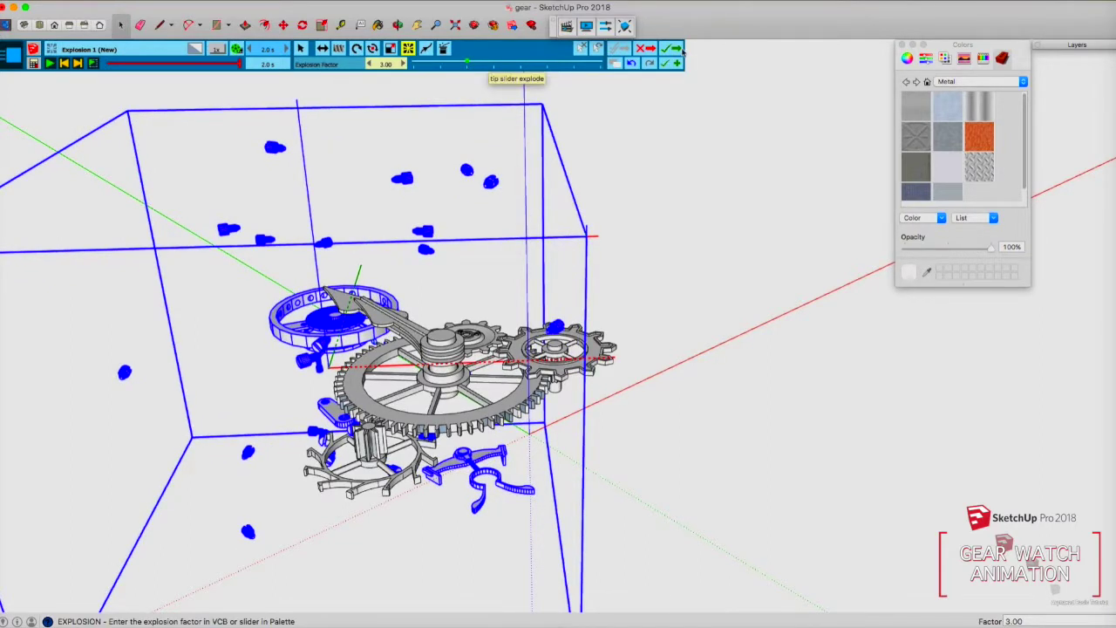
click(51, 64)
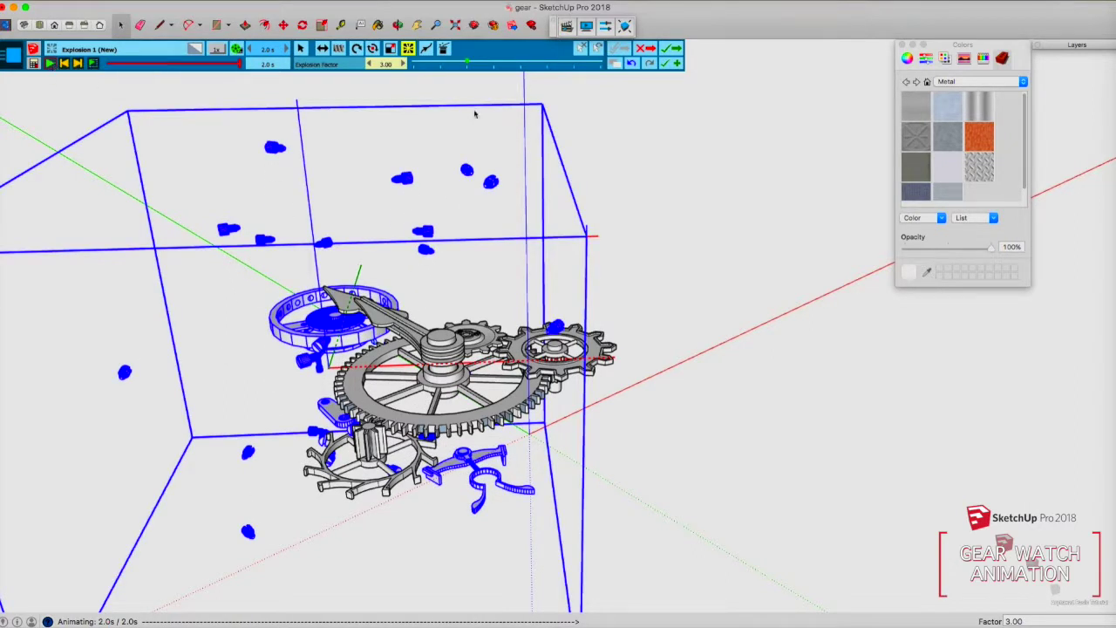
click(671, 49)
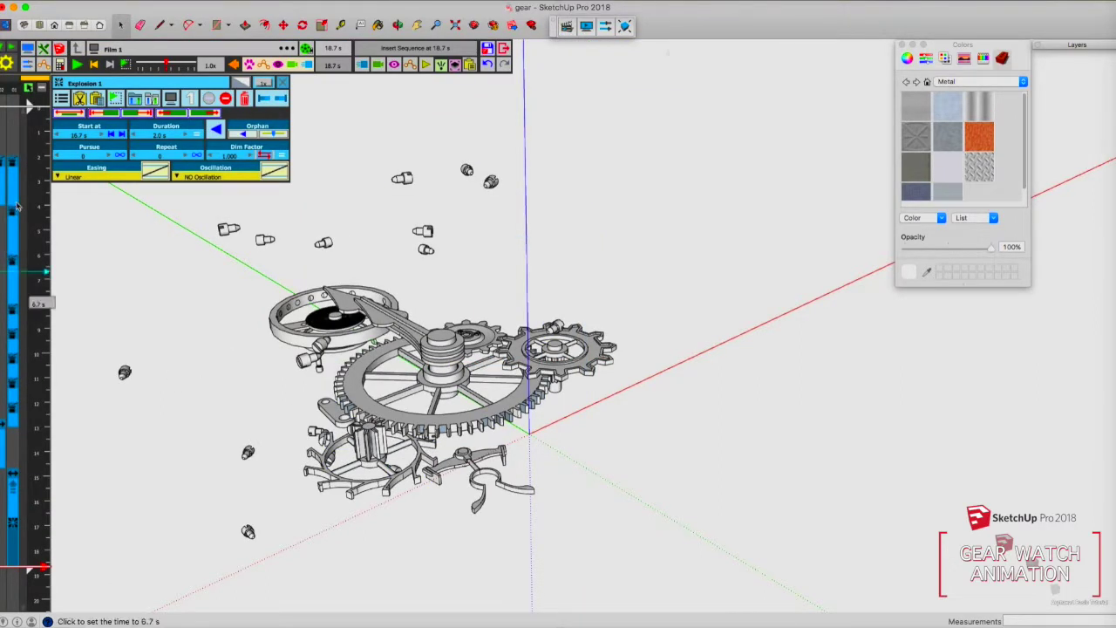
Play the whole film from 1.8 s to review the gear apparitions, cylinder translations and explosion
click(41, 152)
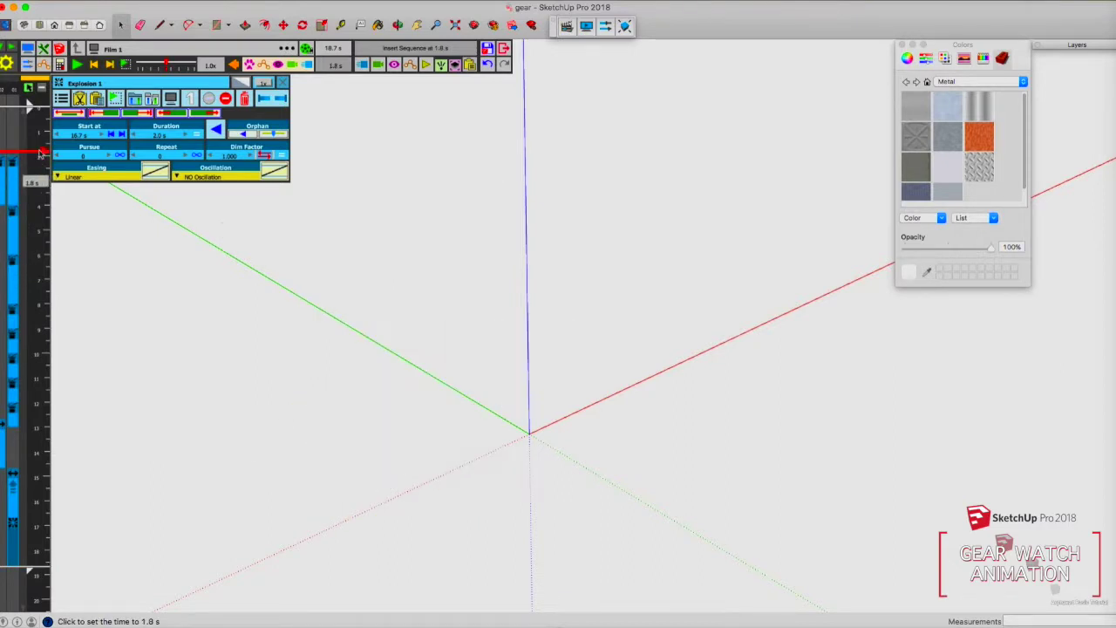
click(77, 65)
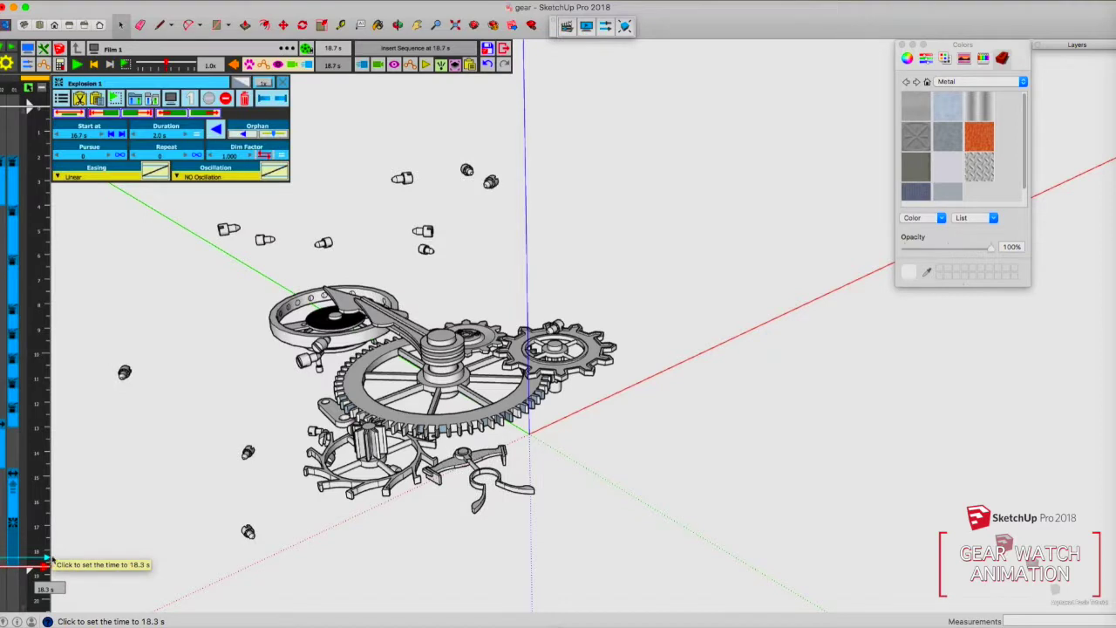
click(50, 559)
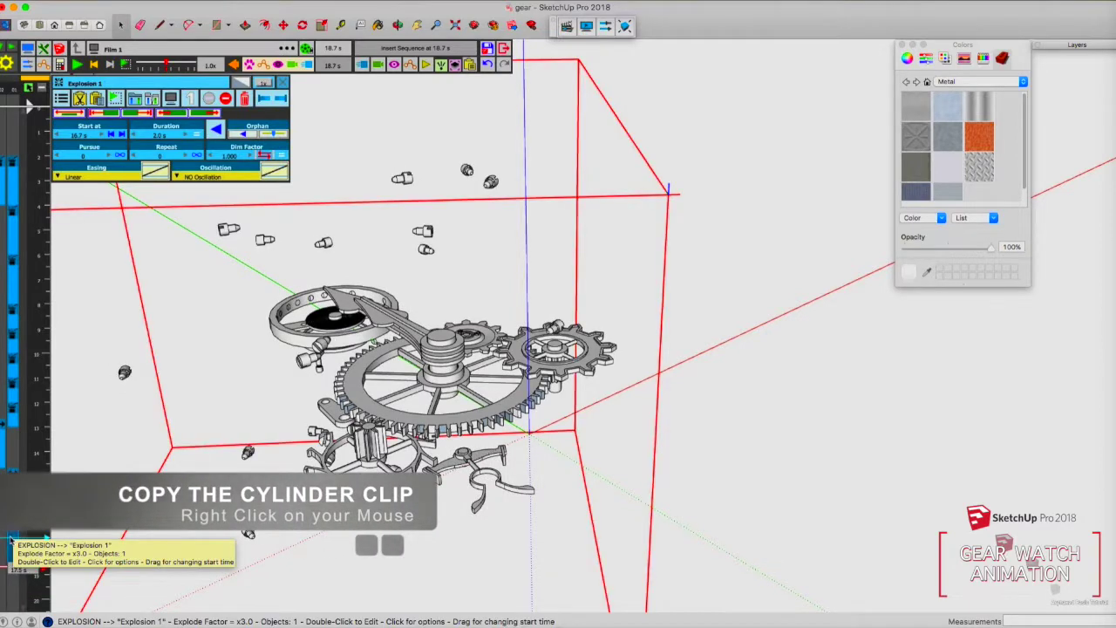
Copy the Explosion 1 clip, paste it at the end of the film timeline at 18.7 s and reverse the copy
right_click(11, 540)
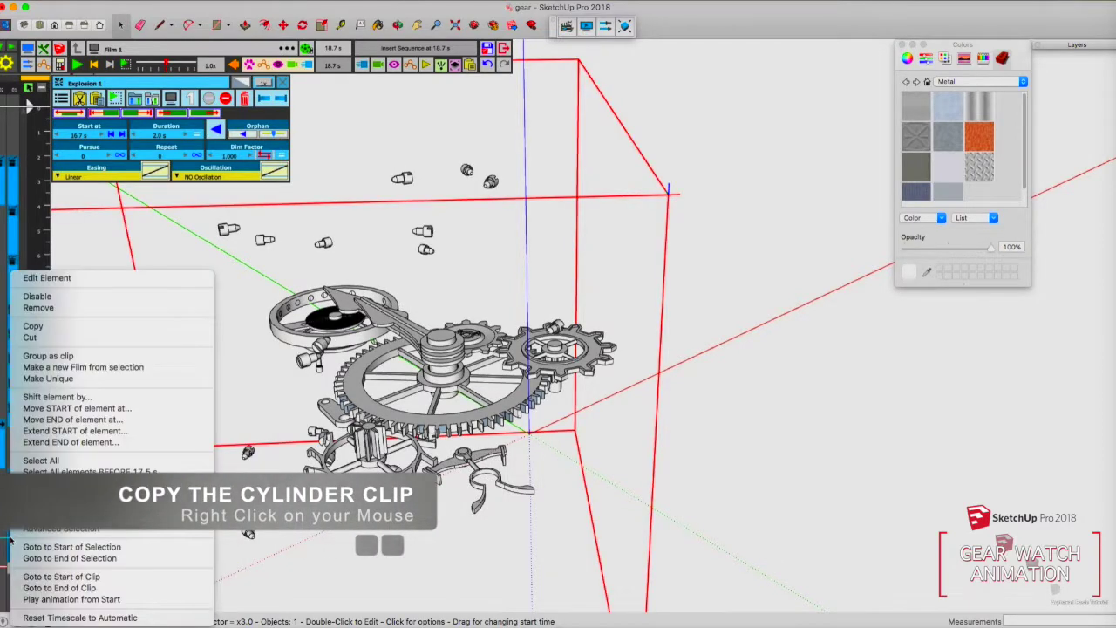
click(35, 326)
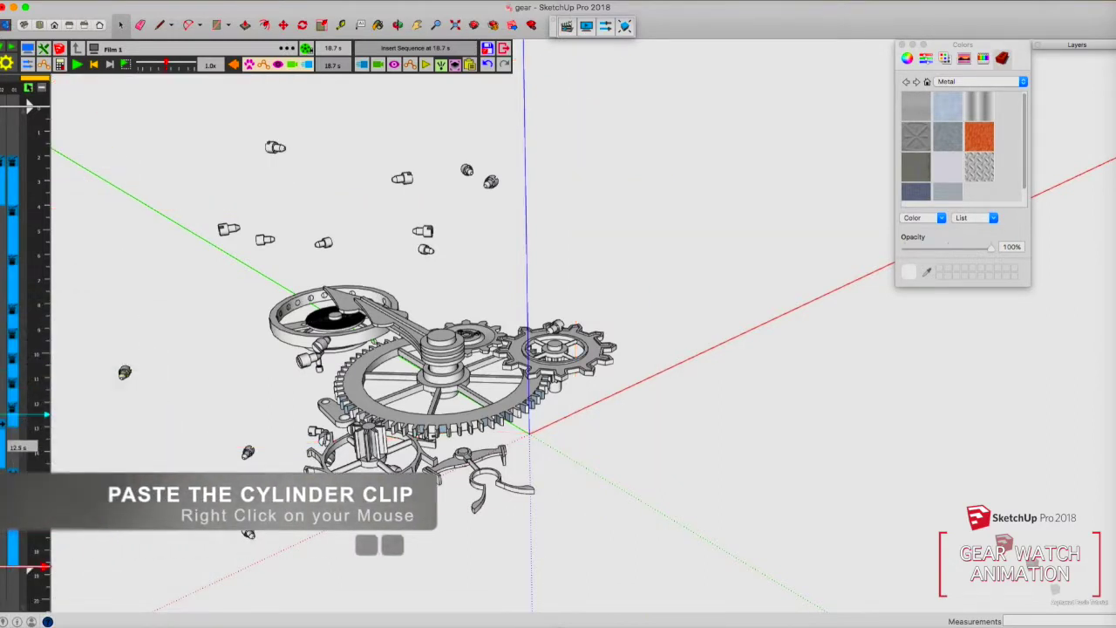
right_click(2, 590)
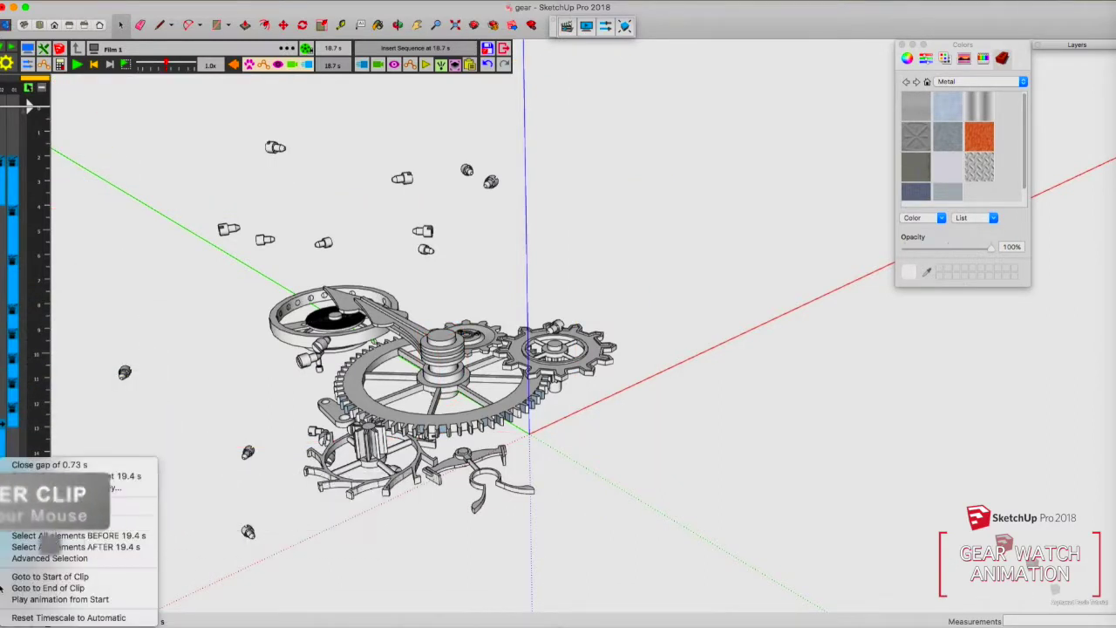
click(22, 502)
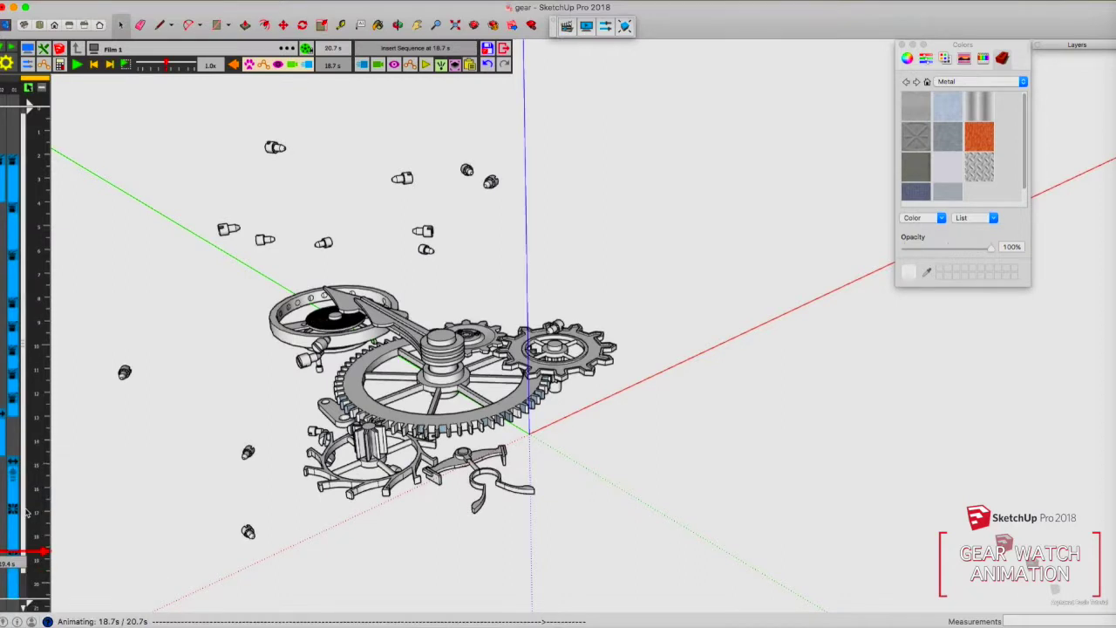
click(11, 578)
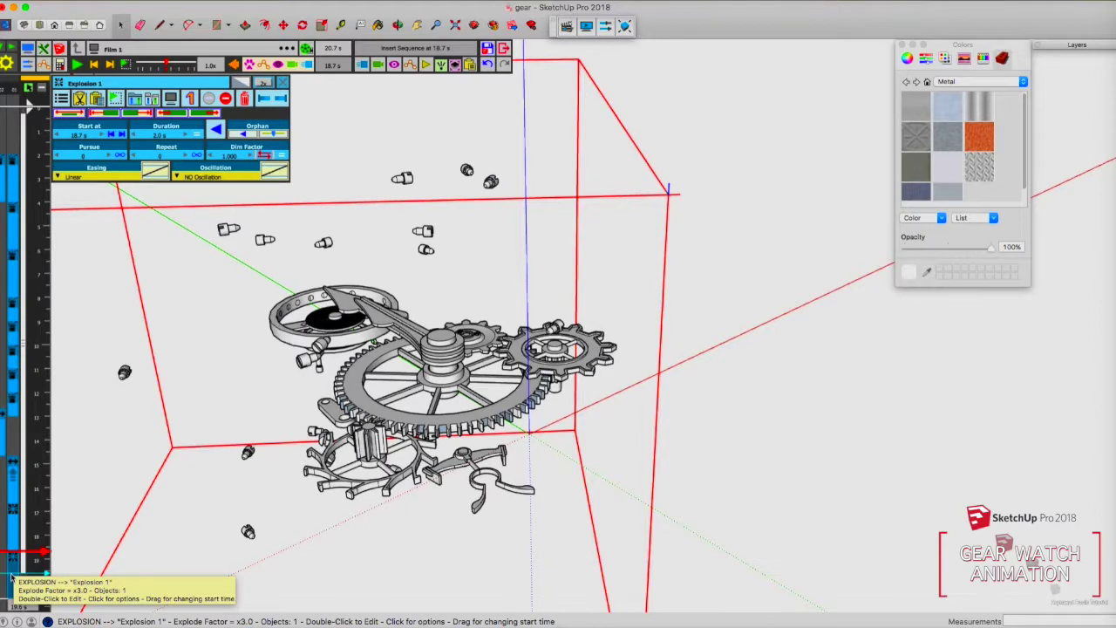
click(215, 131)
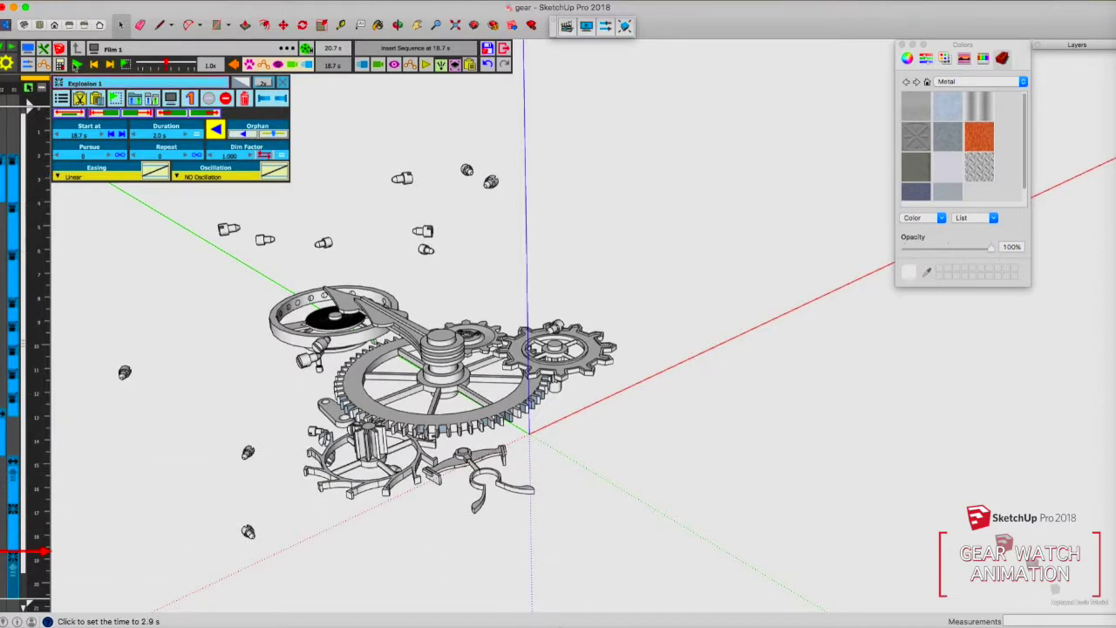
Play the film from 18.7 s to preview the reversed explosion and return to the film editor
click(77, 65)
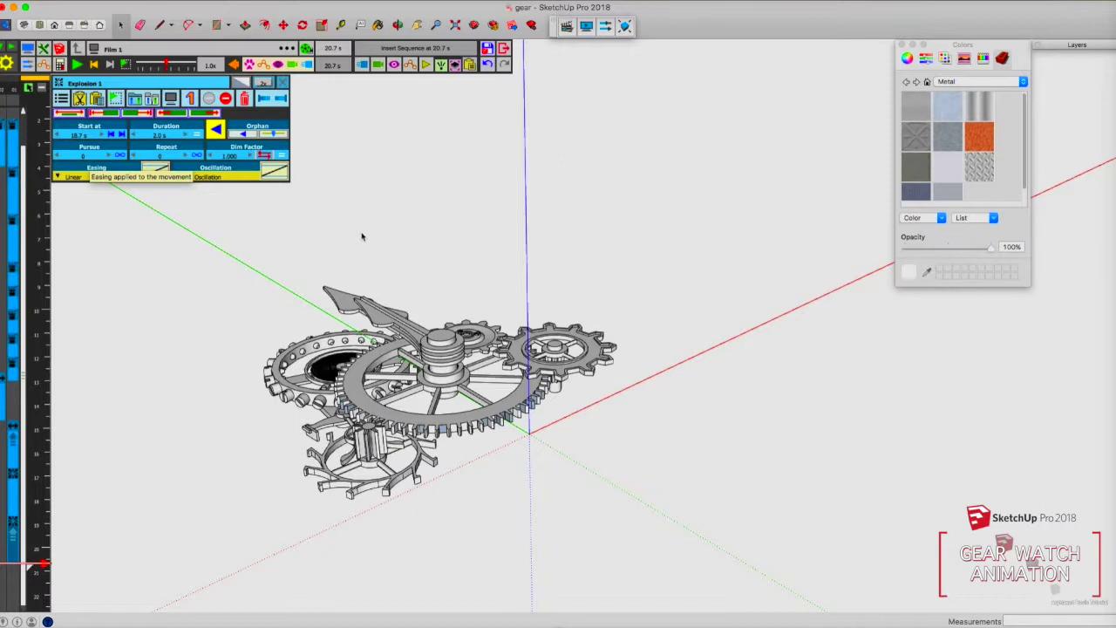
click(566, 26)
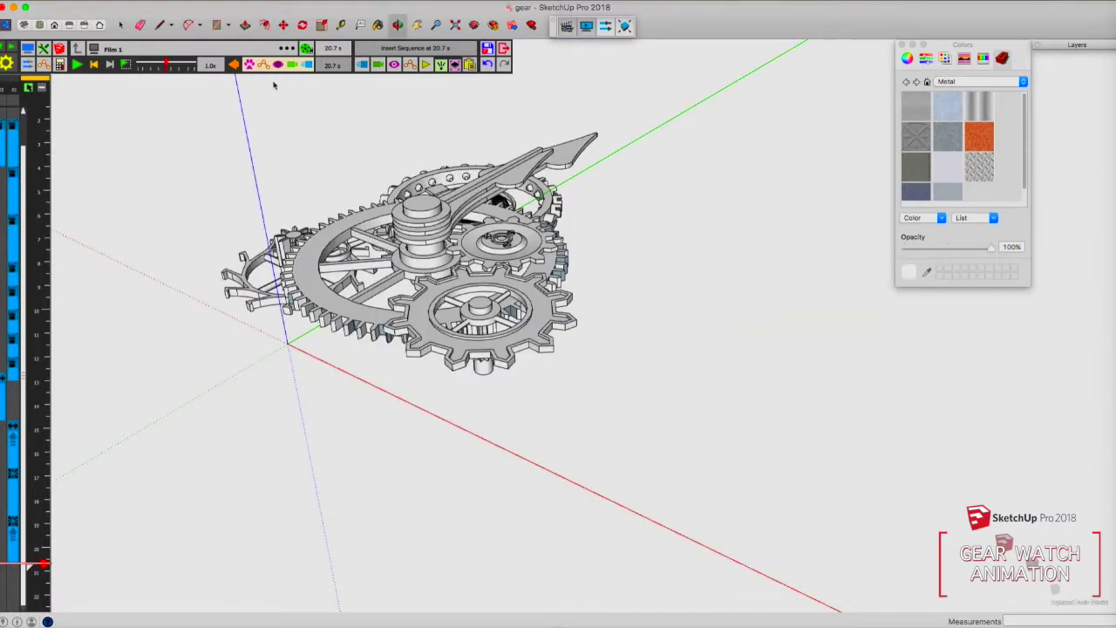
Generate the video of Film 1 as an images sequence at 25 f/s, speed factor 1.0 and 16:9 dimensions
click(306, 48)
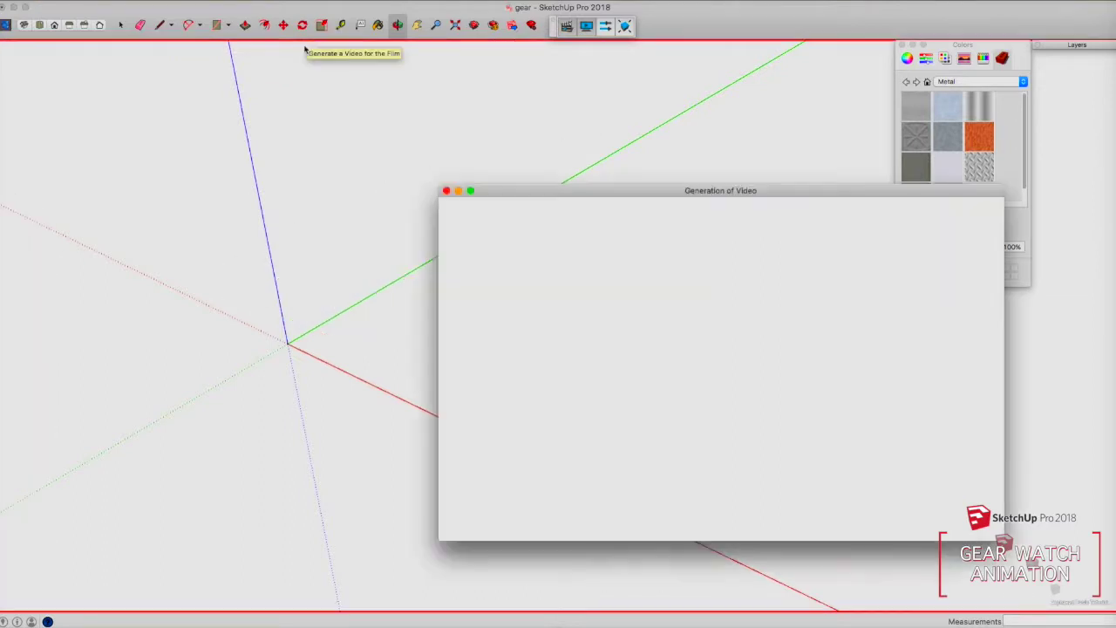
drag(580, 197, 447, 148)
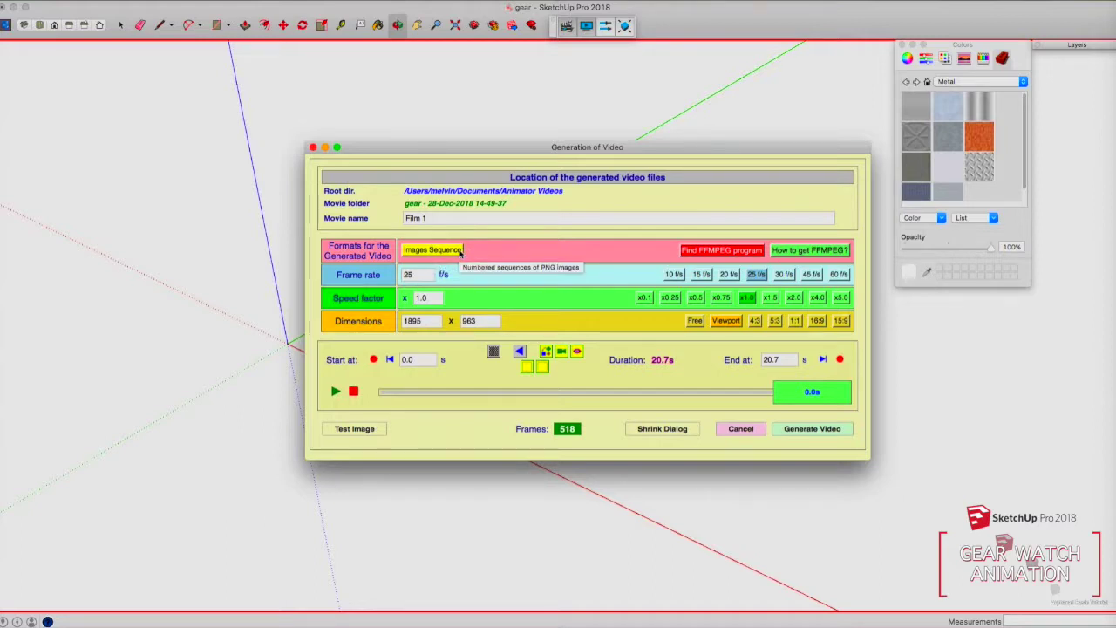
click(817, 320)
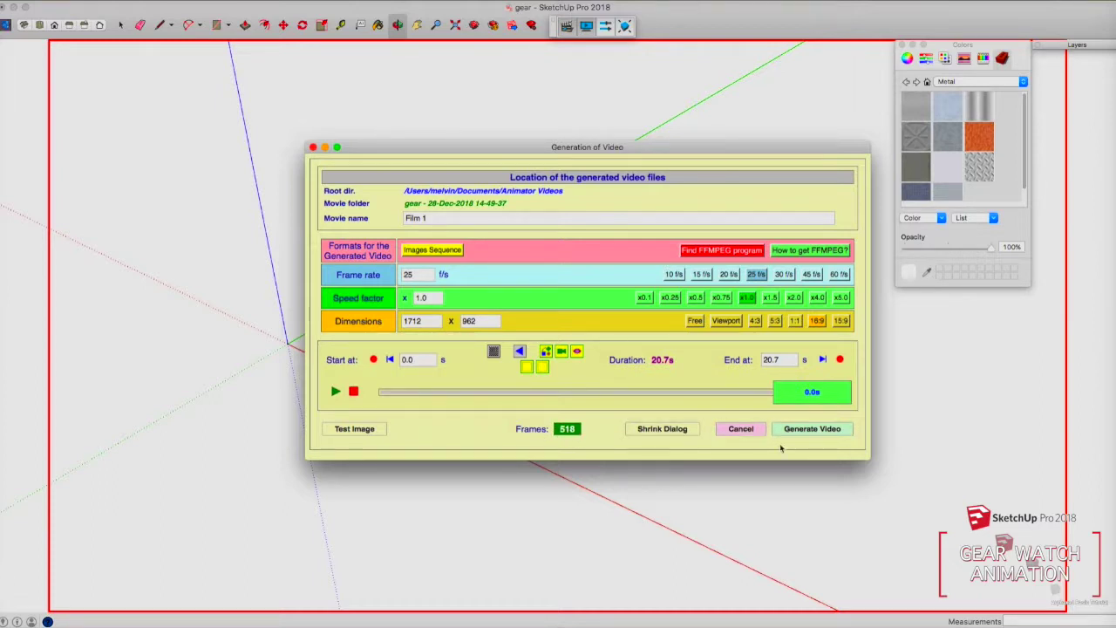
click(812, 429)
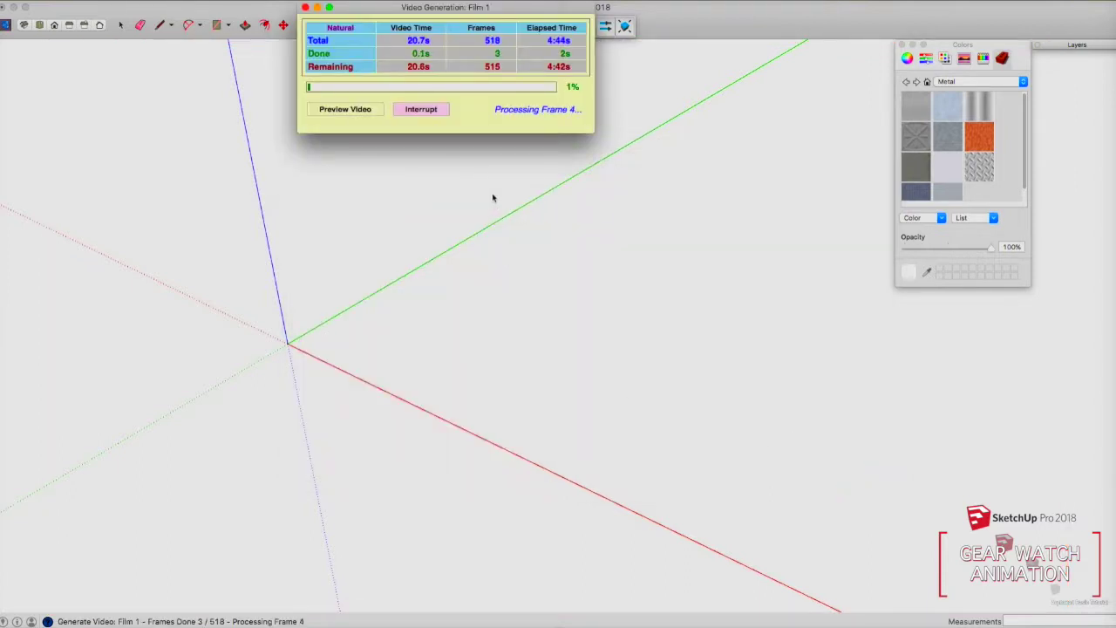
drag(497, 11, 521, 104)
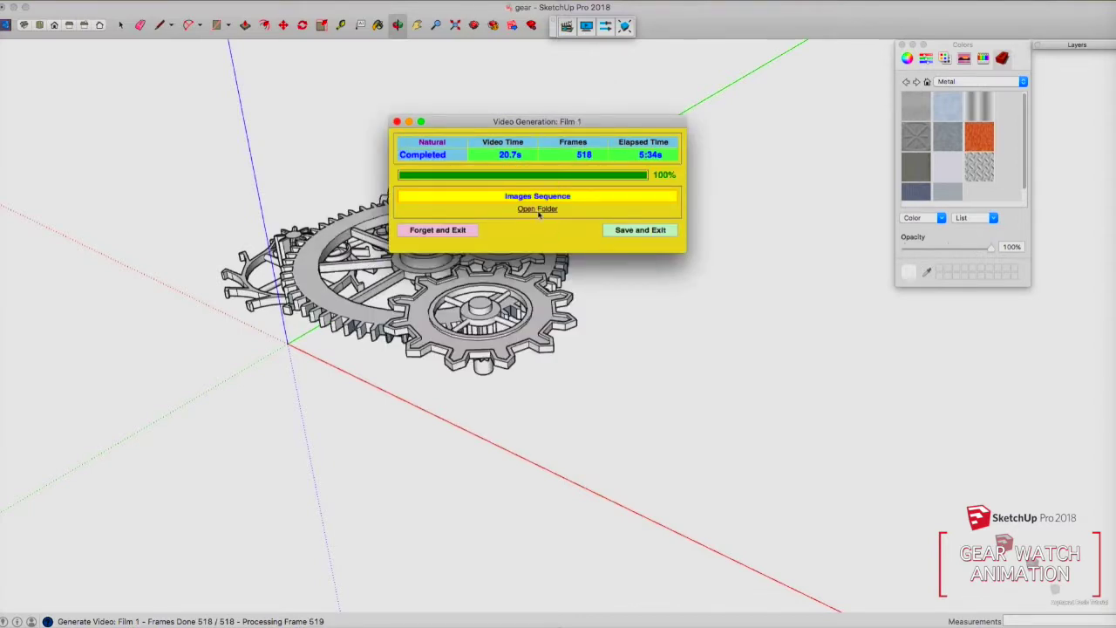
Open the generated images folder and preview the frames one after another from Image074.png to Image184.png
click(538, 209)
click(592, 221)
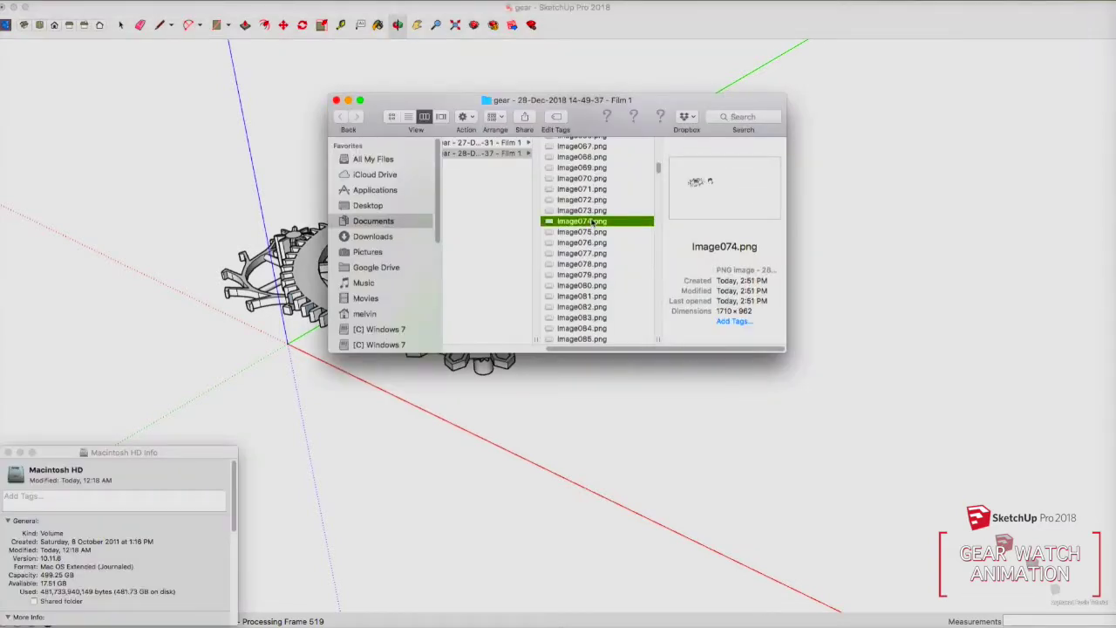
key(space)
key(Down)
key(Down)
key(Down)
key(Down)
key(Down)
key(Down)
key(Down)
key(Down)
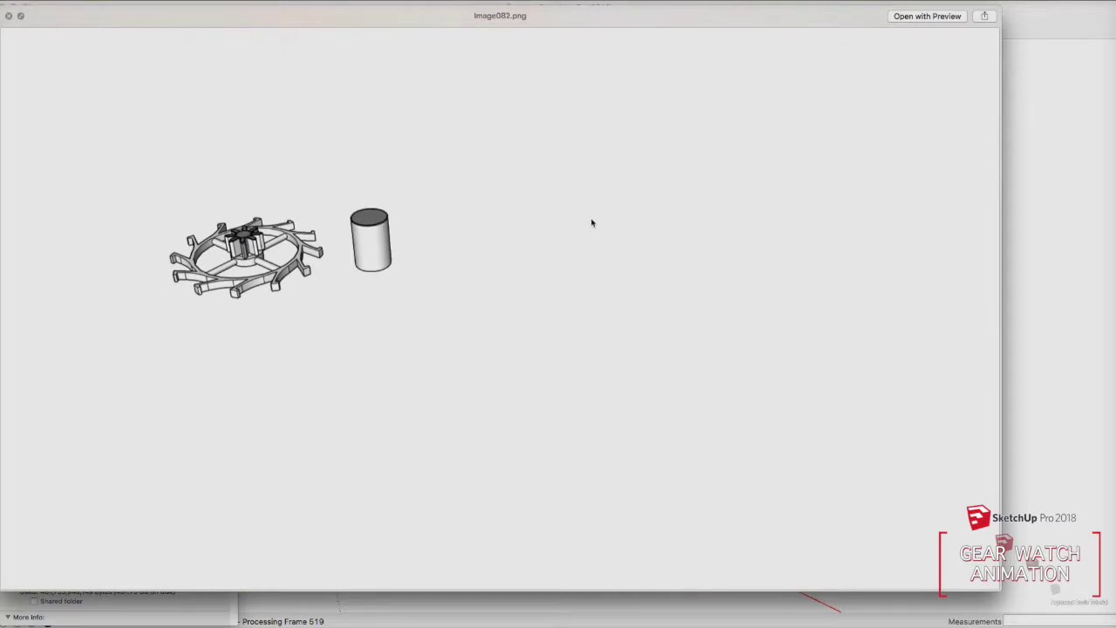
key(Down)
key(Down)
key(Down)
key(Down)
key(Down)
key(Down)
key(Down)
key(Down)
key(Down)
key(Down)
key(Down)
key(Down)
key(Down)
key(Down)
key(Down)
key(Down)
key(Down)
key(Down)
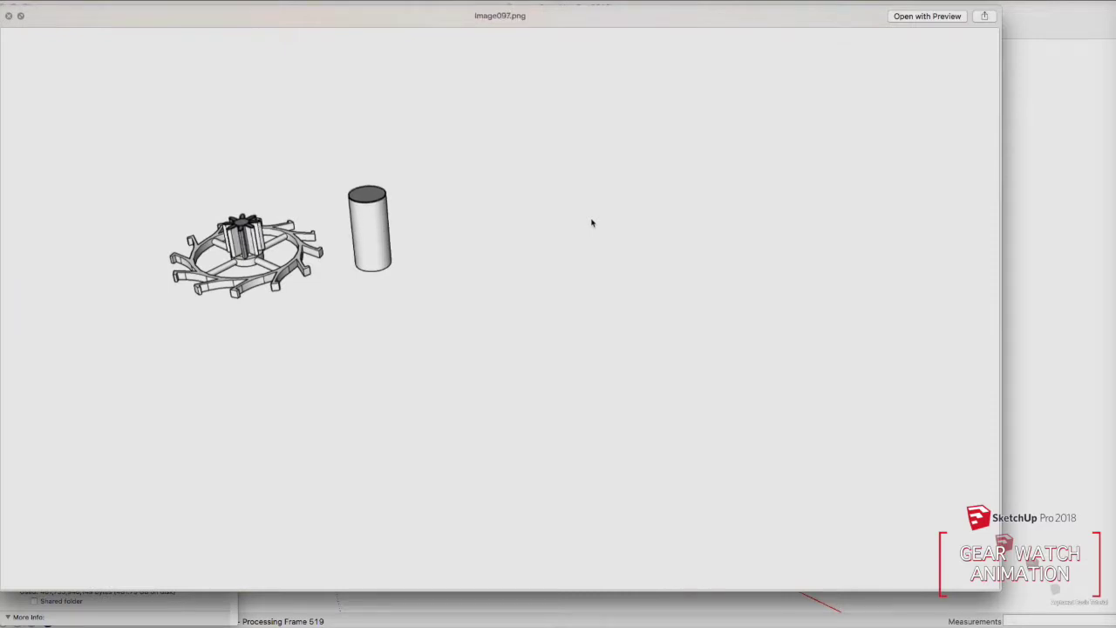
key(Down)
key(Down)
key(Down)
key(Down)
key(Down)
key(Down)
key(Down)
key(Down)
key(Down)
key(Down)
key(Down)
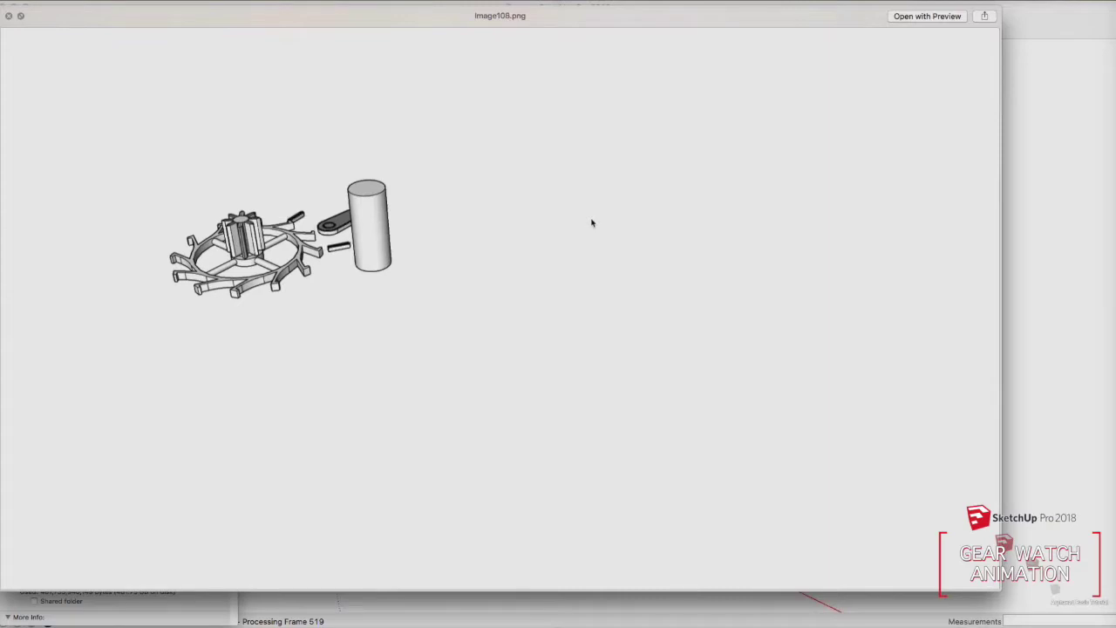
key(Down)
key(Down)
key(Down)
key(Down)
key(Down)
key(Down)
key(Down)
key(Down)
key(Down)
key(Down)
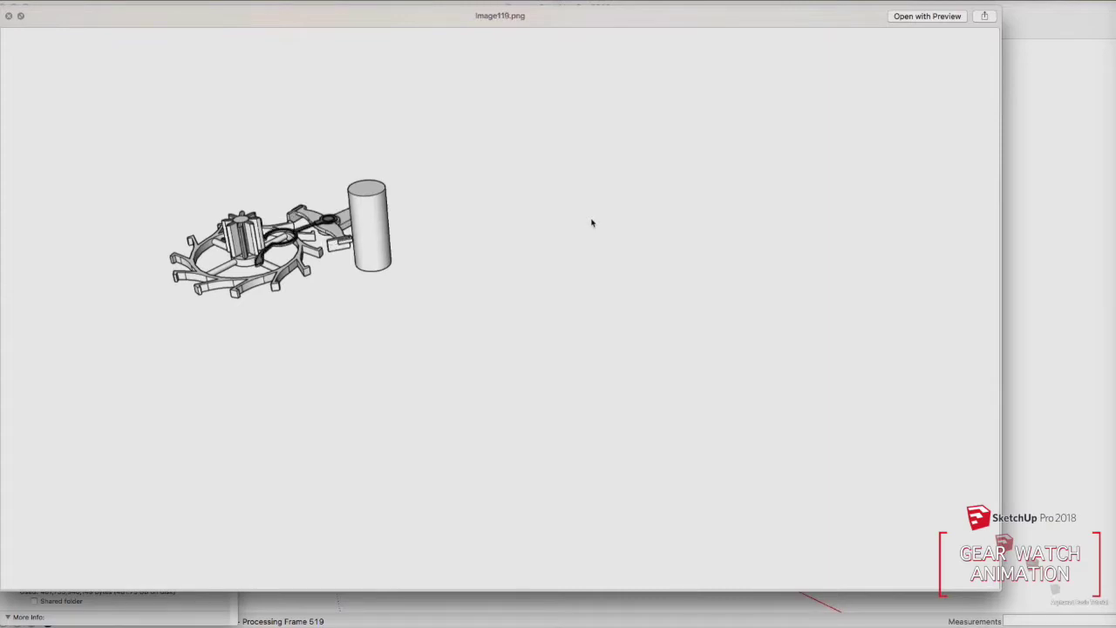
key(Down)
key(Down)
key(Down)
key(Down)
key(Down)
key(Down)
key(Down)
key(Down)
key(Down)
key(Down)
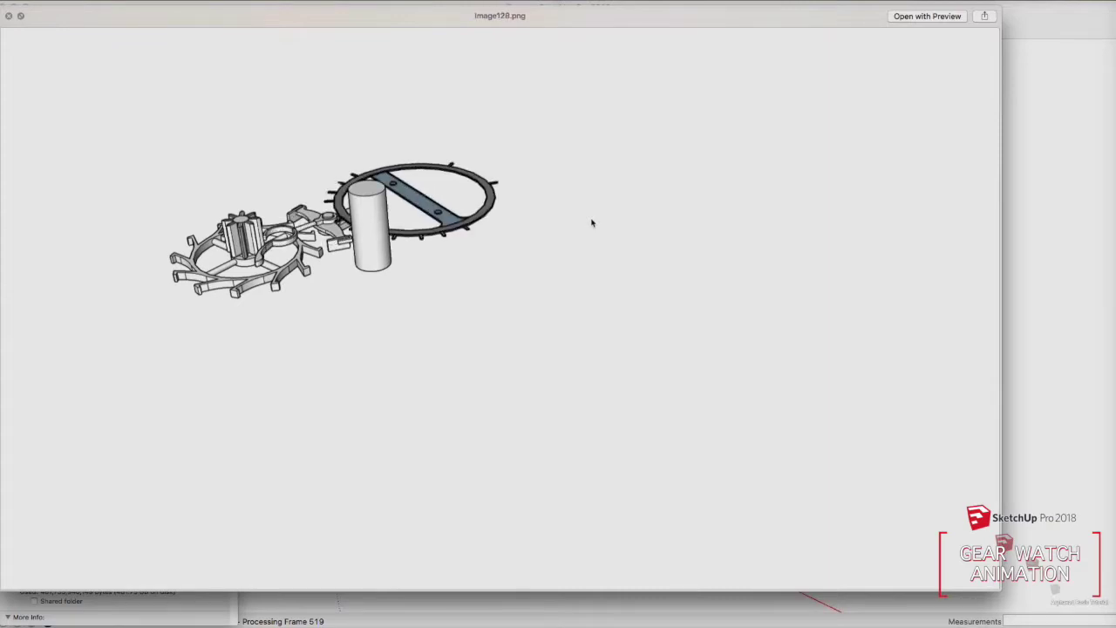
key(Down)
key(Down)
key(Down)
key(Down)
key(Down)
key(Down)
key(Down)
key(Down)
key(Down)
key(Down)
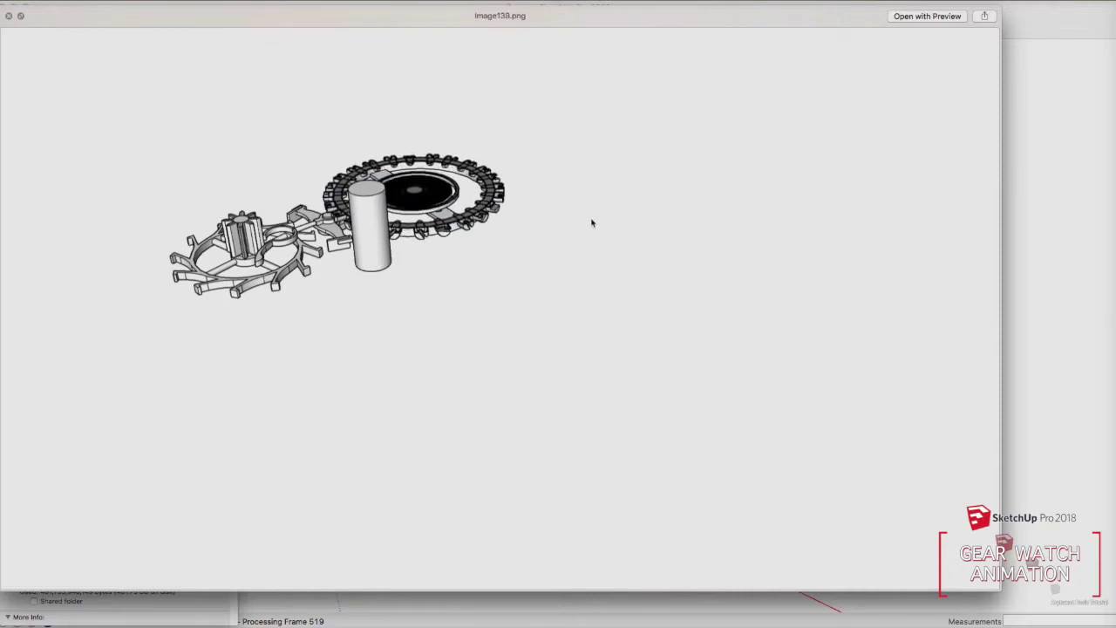
key(Down)
key(Down)
key(Down)
key(Down)
key(Down)
key(Down)
key(Down)
key(Down)
key(Down)
key(Down)
key(Down)
key(Down)
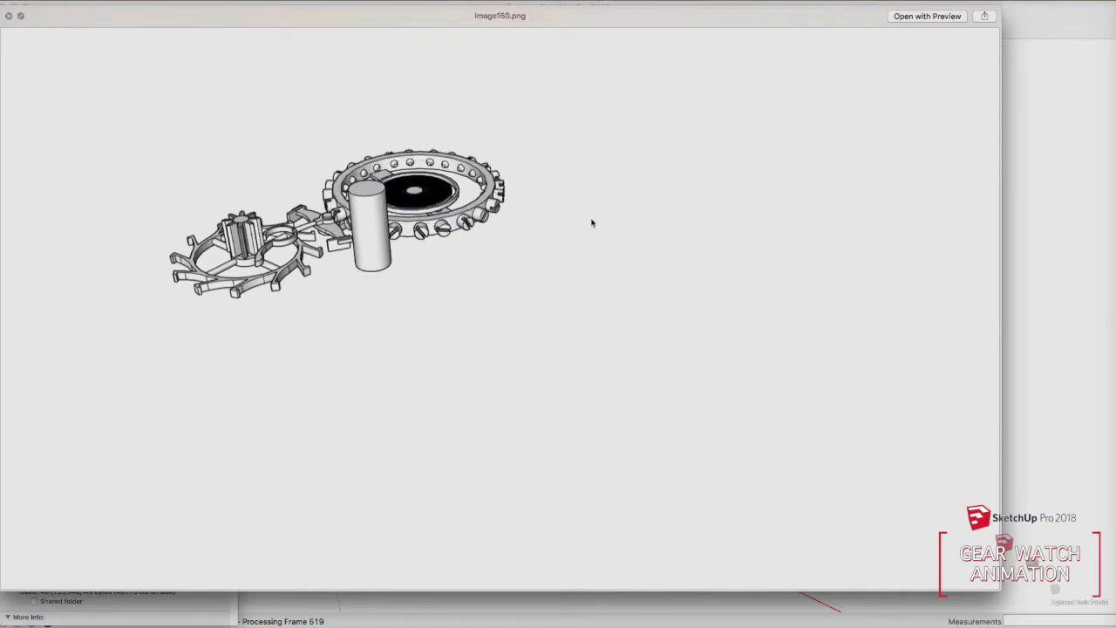
key(Down)
key(Down)
key(Down)
key(Down)
key(Down)
key(Down)
key(Down)
key(Down)
key(Down)
key(Down)
key(Down)
key(Down)
key(Down)
key(Down)
key(Down)
key(Down)
key(Down)
key(Down)
key(Down)
key(Down)
key(Down)
key(Down)
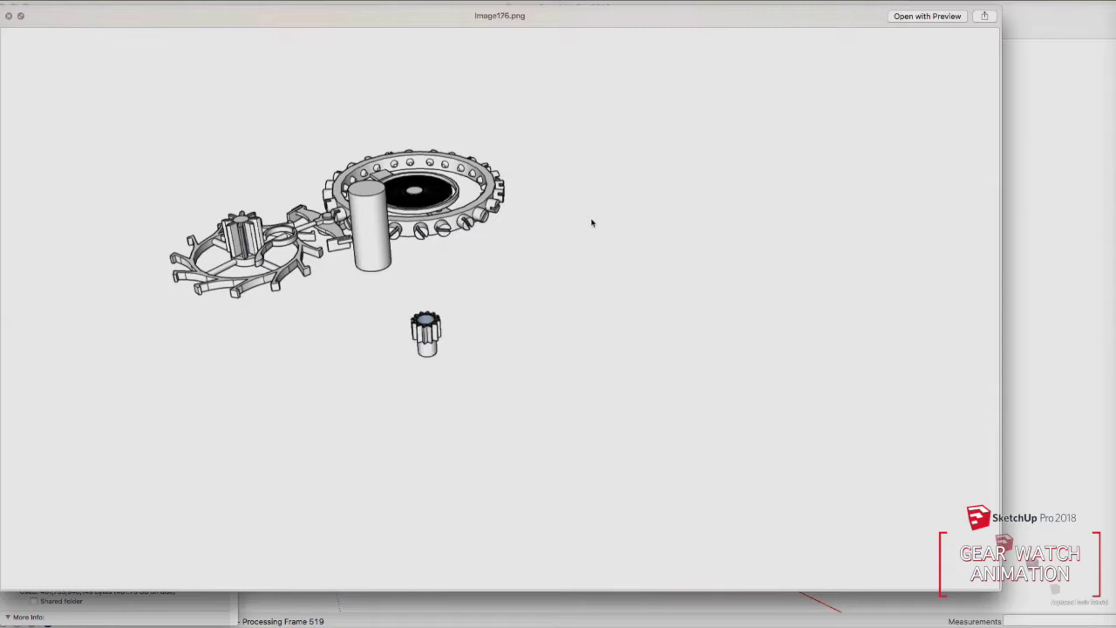
key(space)
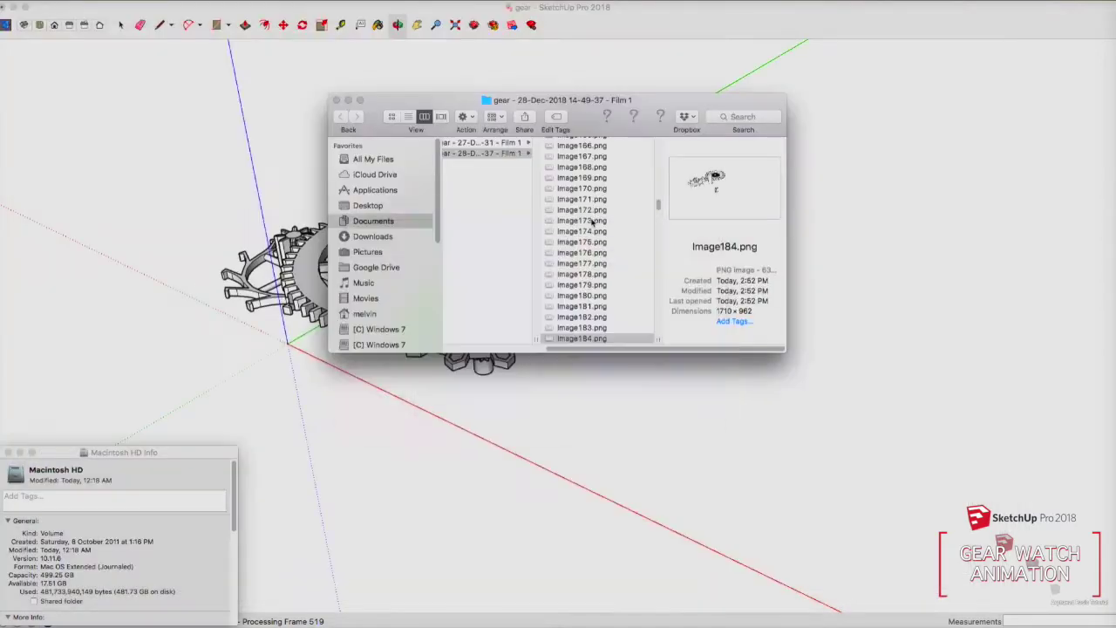
Preview the last frame, Image518.png, and close the images folder
drag(660, 207, 656, 337)
click(614, 339)
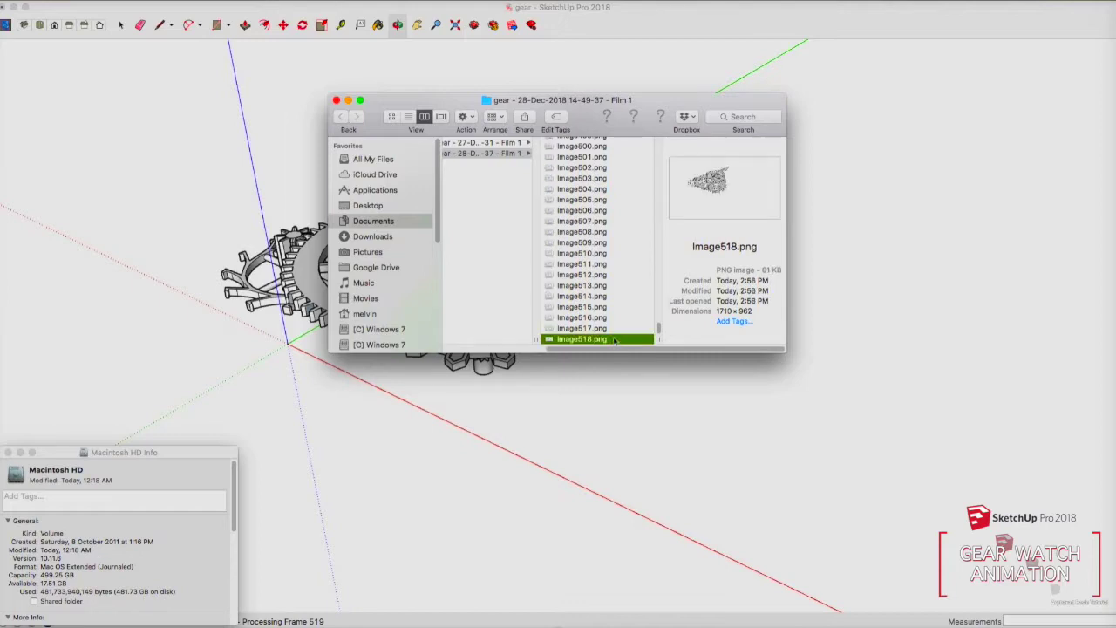
key(space)
key(space)
click(337, 101)
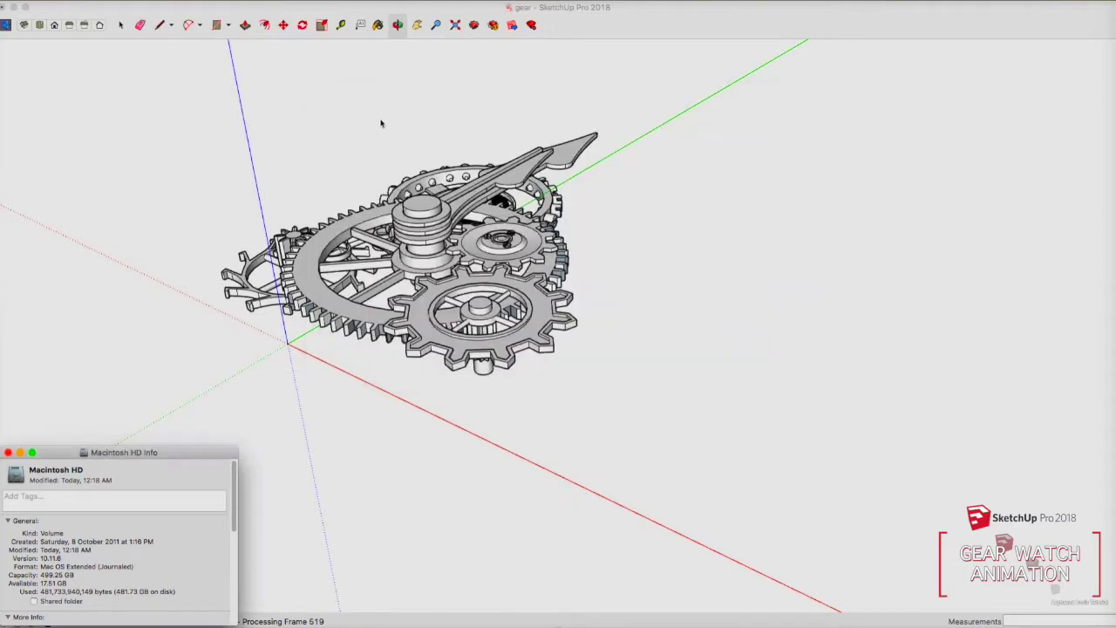
Save and exit the completed video generation and switch from the film editor to the Select tool
click(629, 261)
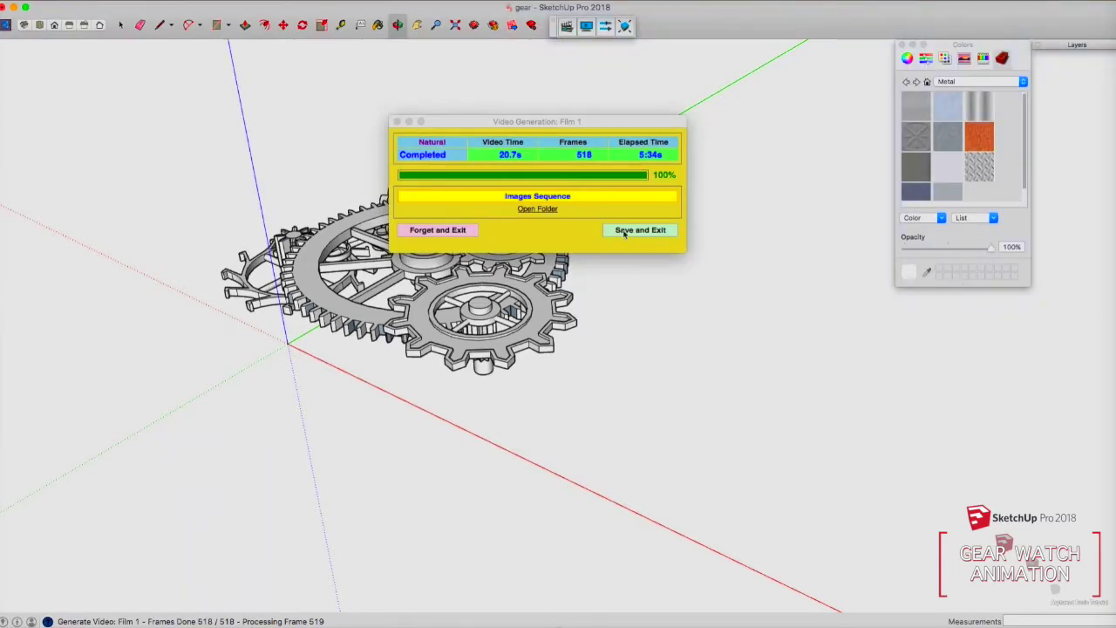
click(626, 232)
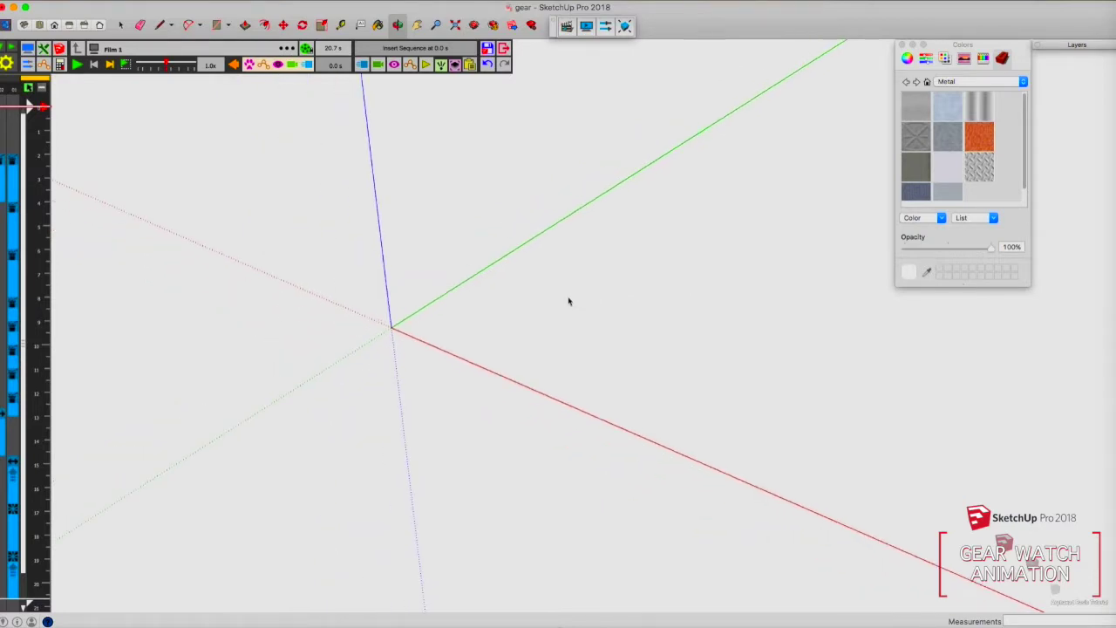
click(120, 24)
click(647, 209)
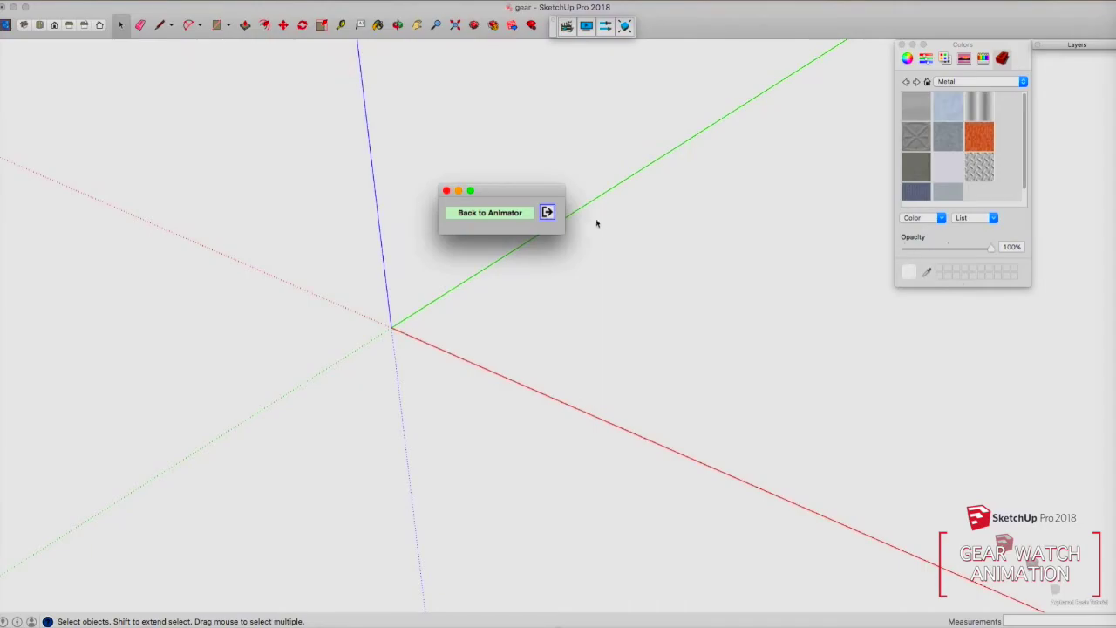